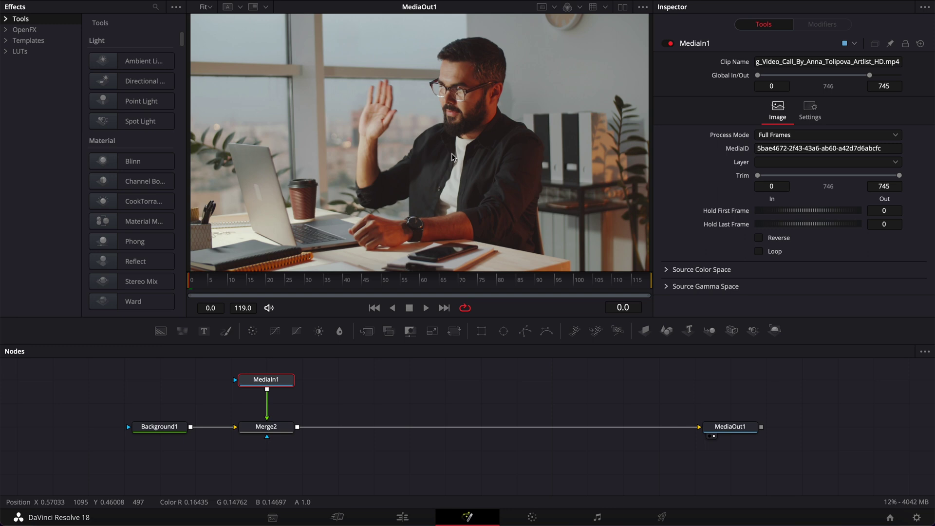
left_click(402, 517)
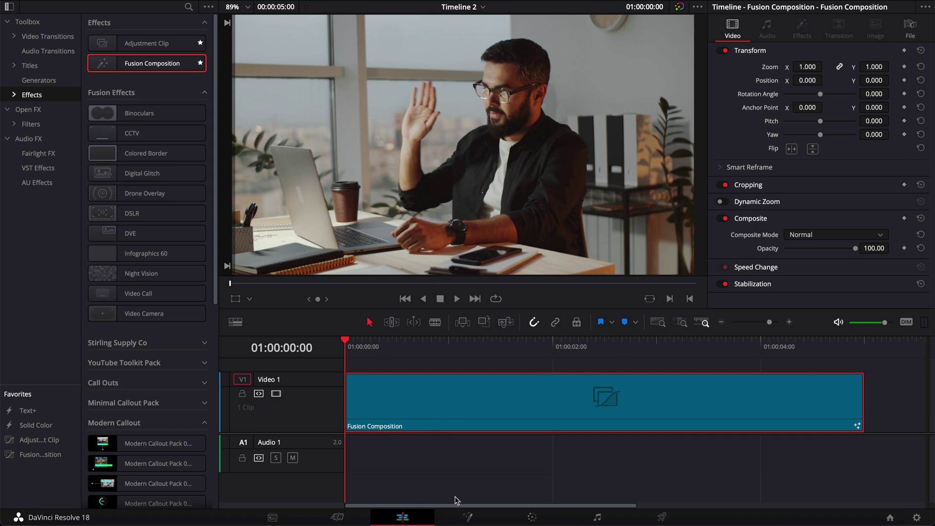
left_click(468, 516)
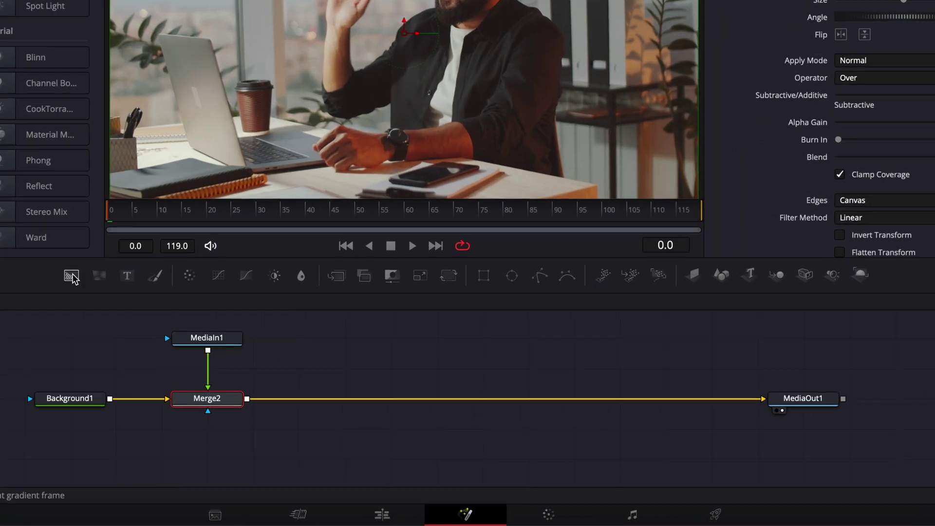
Step: Add a second Background node above the node chain and merge it over the output of Merge2
left_click_drag(163, 331, 482, 401)
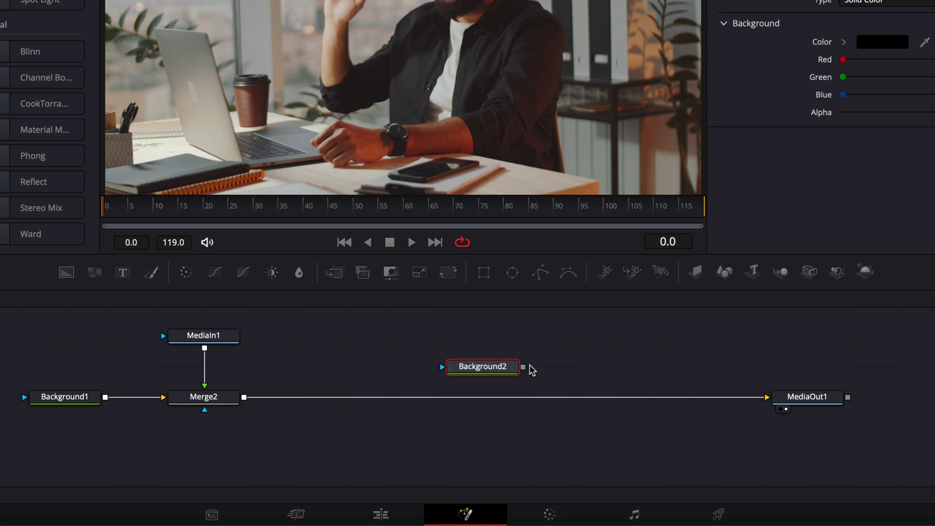
left_click_drag(523, 367, 246, 401)
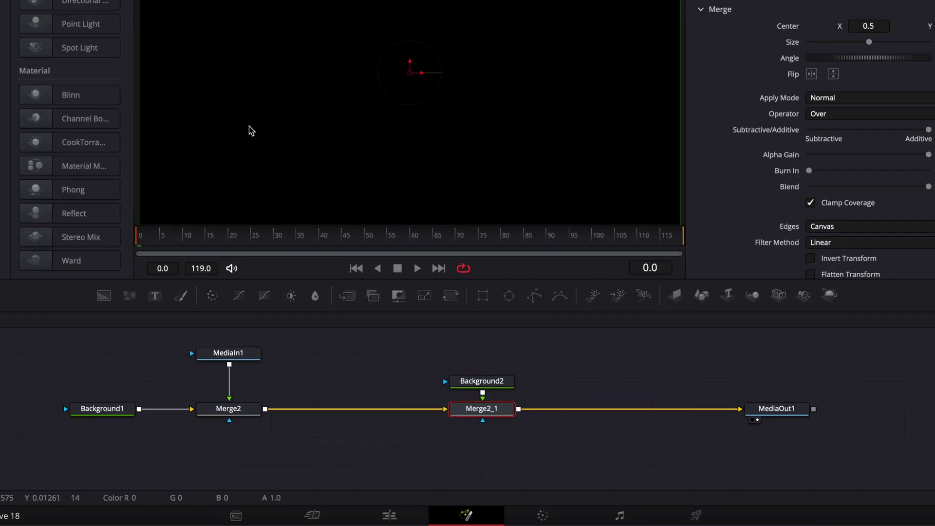
Step: At 50% viewer scale, draw a closed four-point polygon mask around the whole frame, with a slanted right edge extending outward at the lower corner
left_click(211, 10)
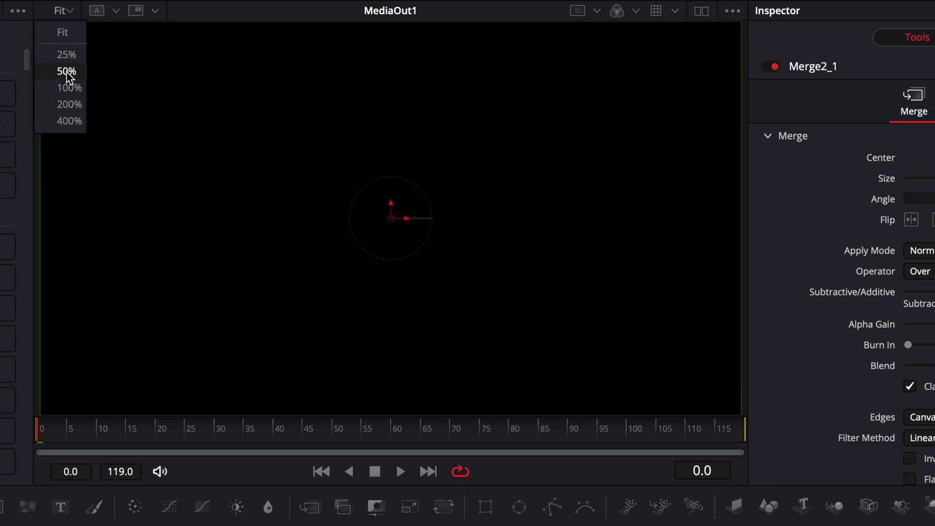
left_click(67, 72)
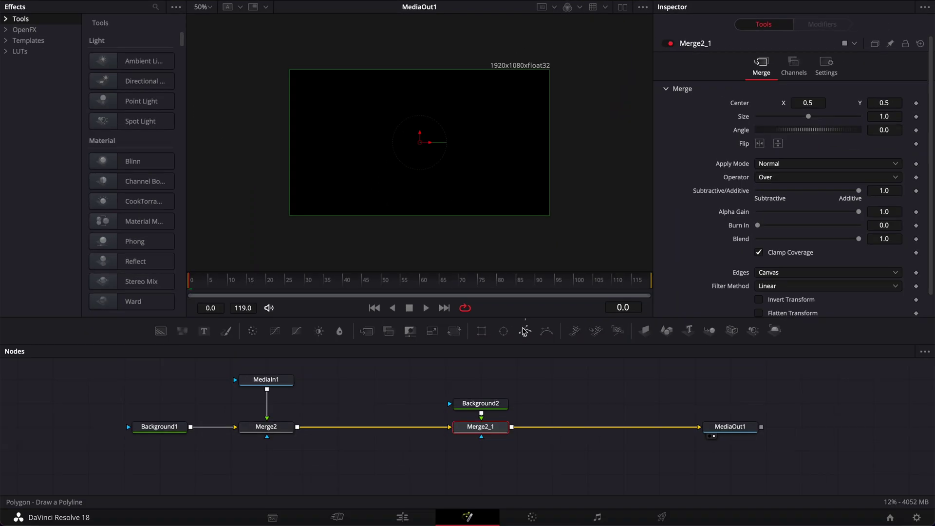
left_click(552, 506)
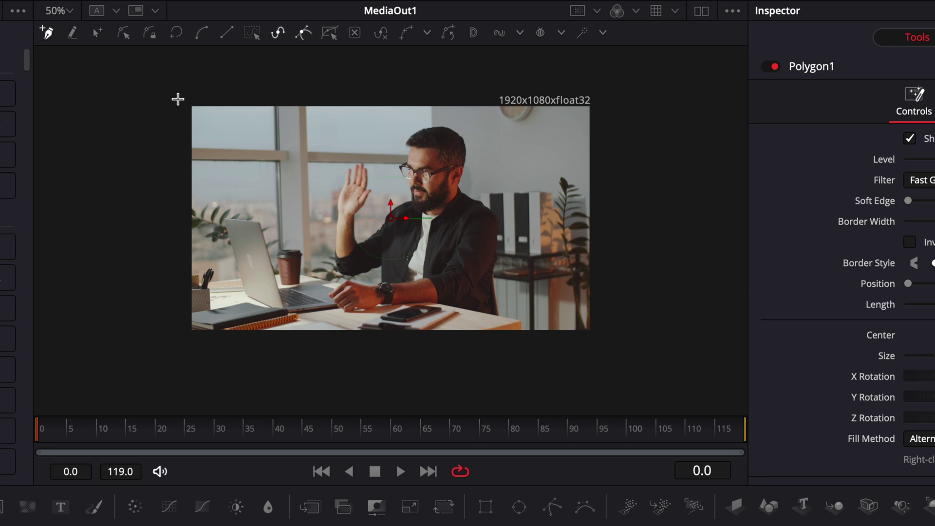
left_click(178, 97)
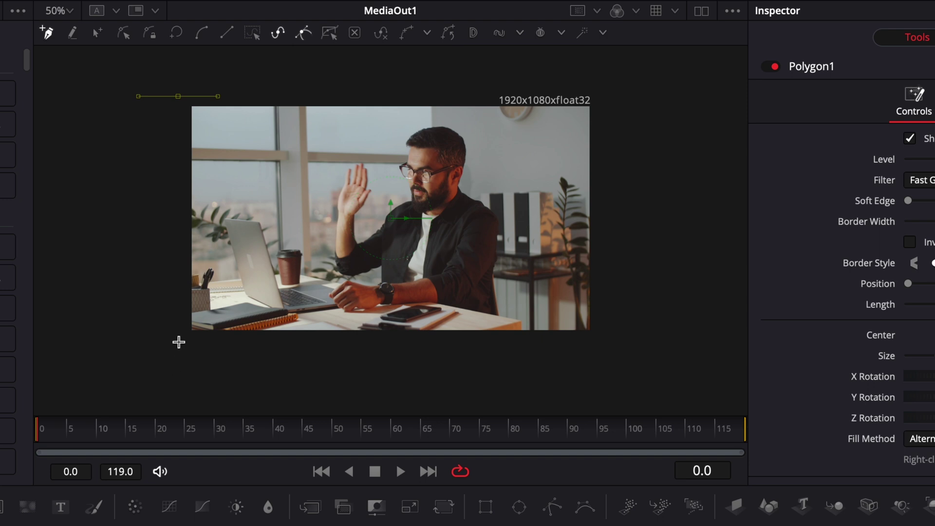
left_click(179, 342)
left_click(673, 343)
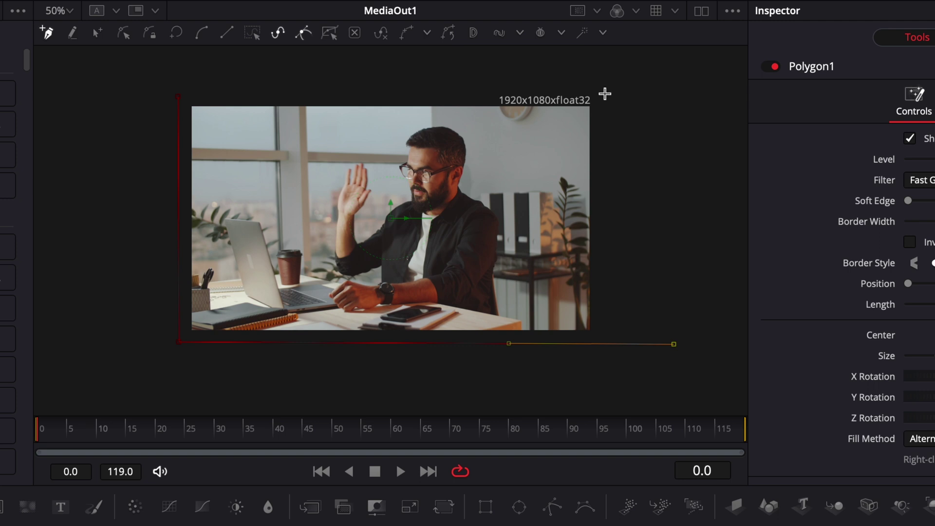
left_click(604, 93)
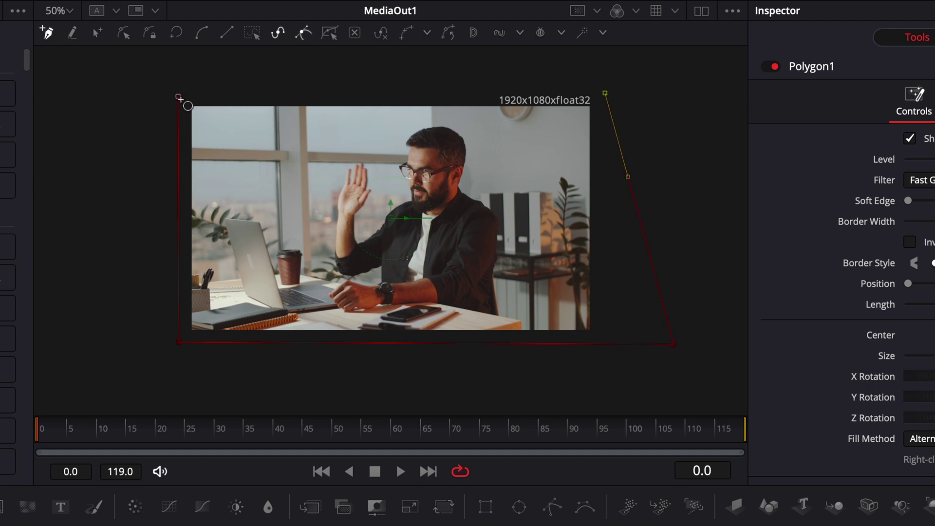
left_click(178, 97)
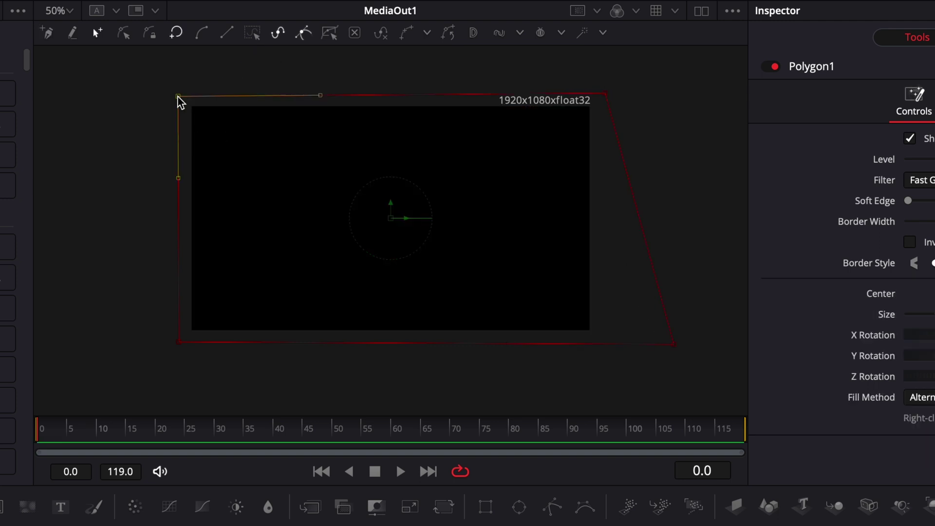
Step: Move the polygon's lower-right point slightly inward to make the slanted edge less steep
left_click_drag(674, 344, 645, 343)
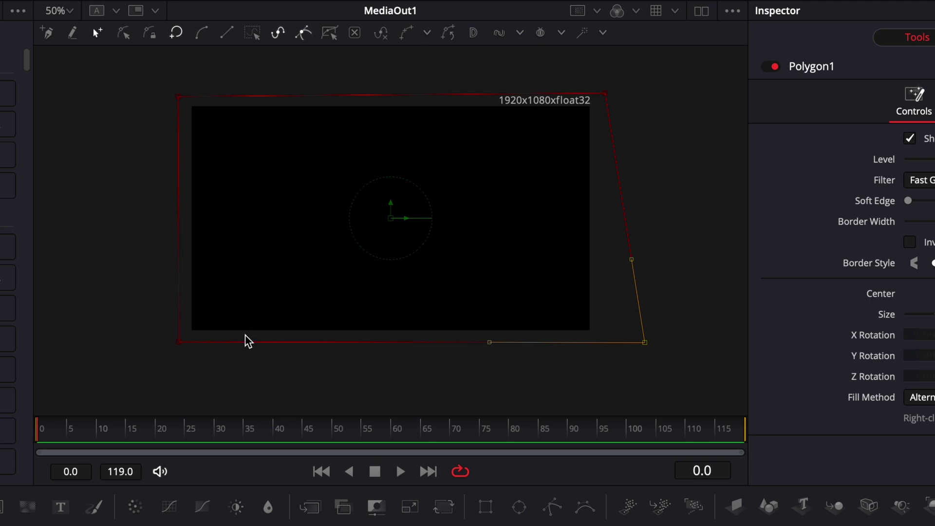
left_click_drag(652, 337, 660, 337)
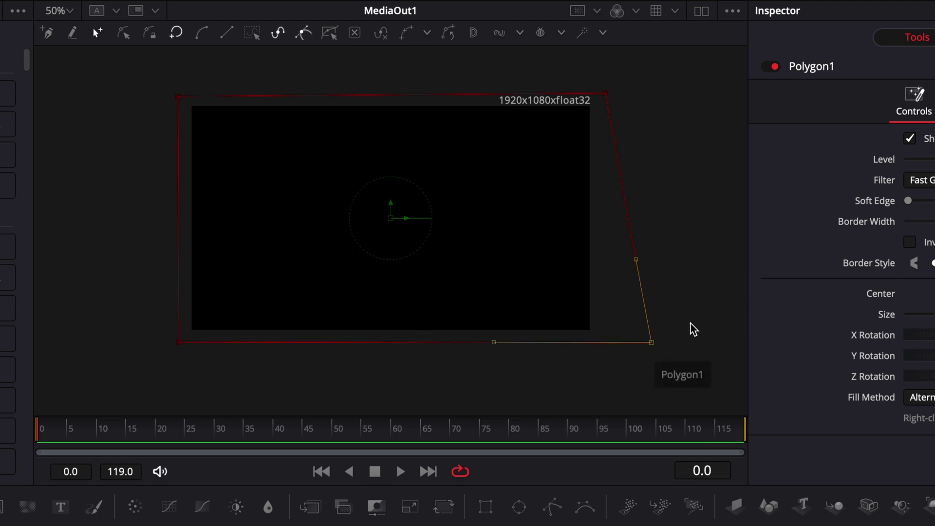
left_click(626, 169)
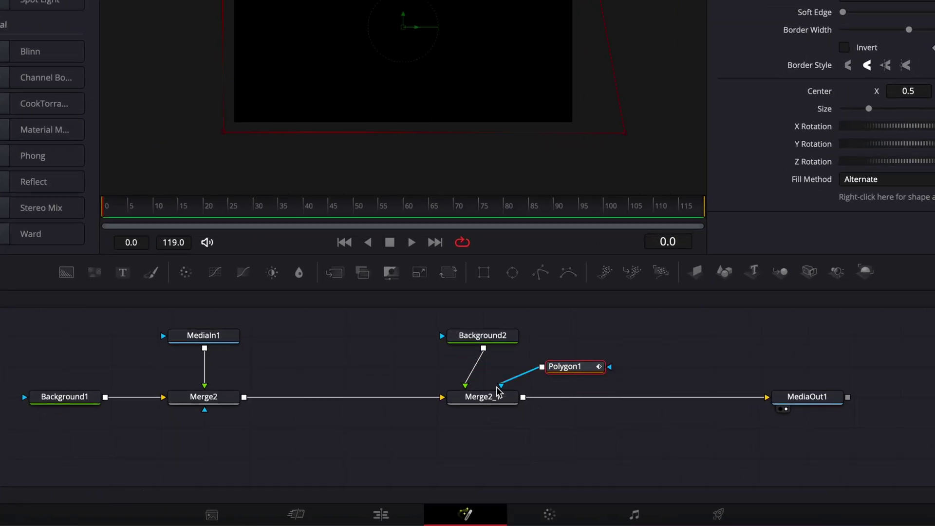
Step: Reconnect Polygon1 from Merge2_1 to the mask input of Background2 and place it above that node
left_click_drag(503, 386, 535, 348)
left_click_drag(585, 373, 481, 361)
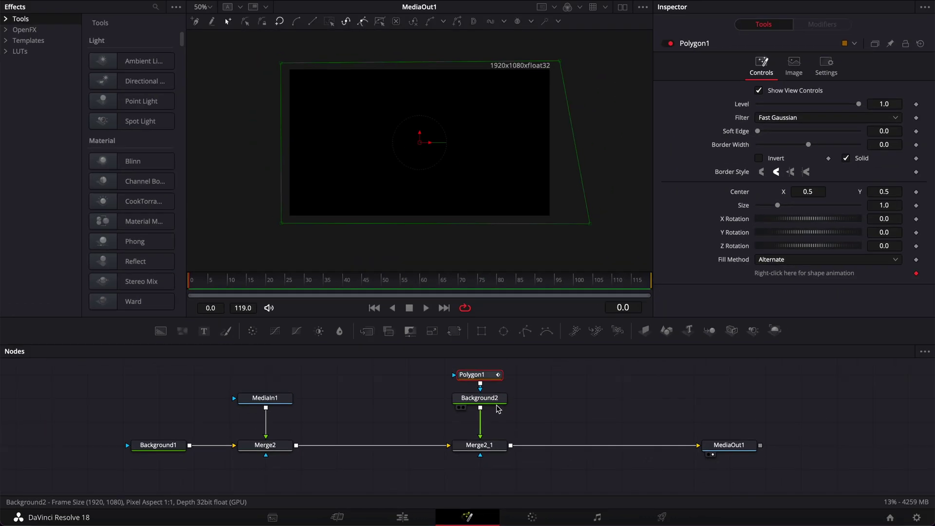
Step: Set the solid color of Background2 to white
left_click(495, 401)
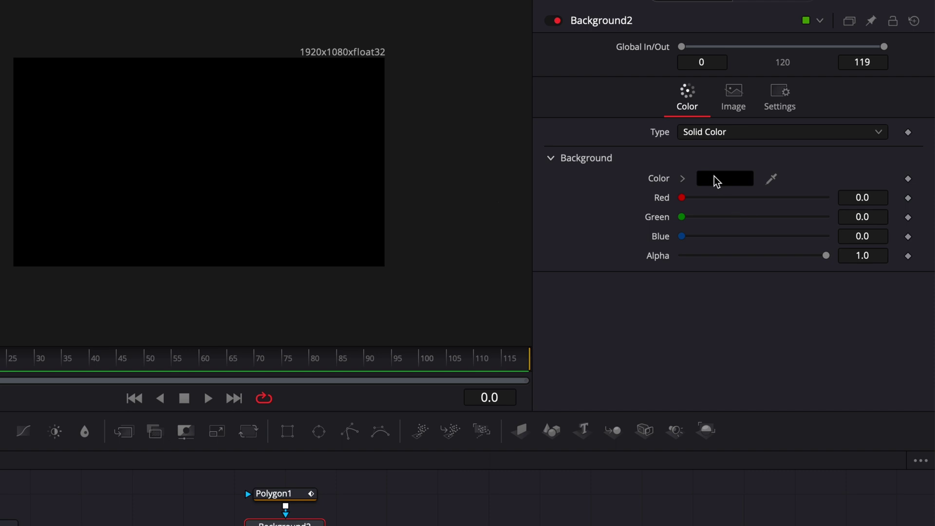
left_click(716, 181)
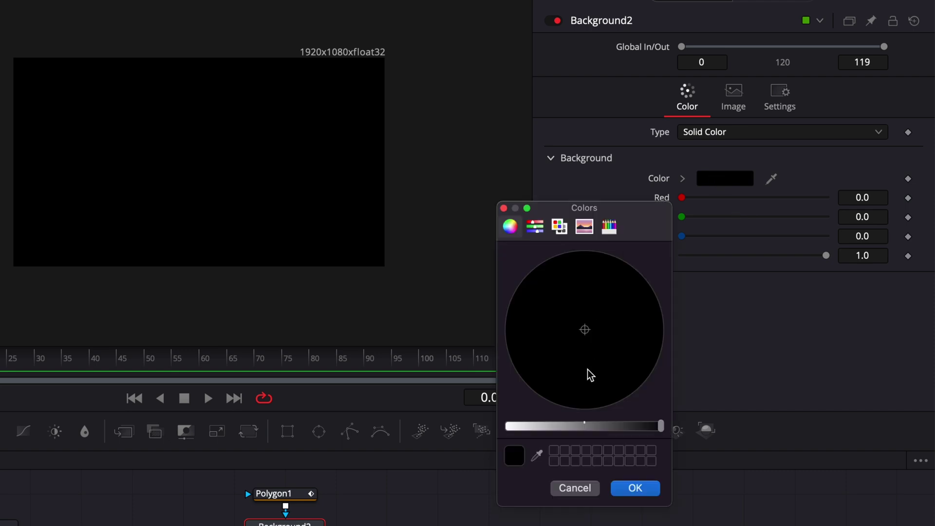
left_click_drag(527, 428, 506, 427)
left_click(635, 488)
Step: Move the Polygon1 mask left to a center X of about -0.165, uncovering the right side of the video
left_click(274, 495)
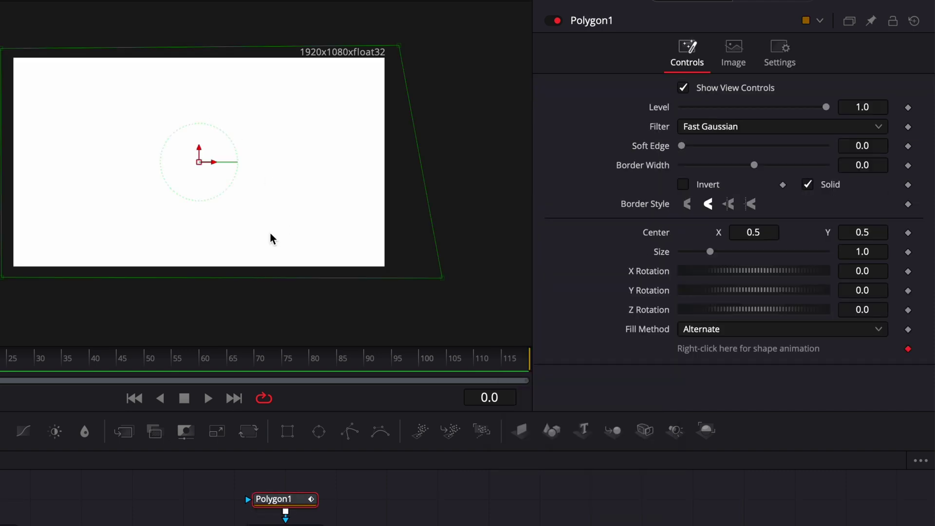
left_click_drag(212, 165, 0, 168)
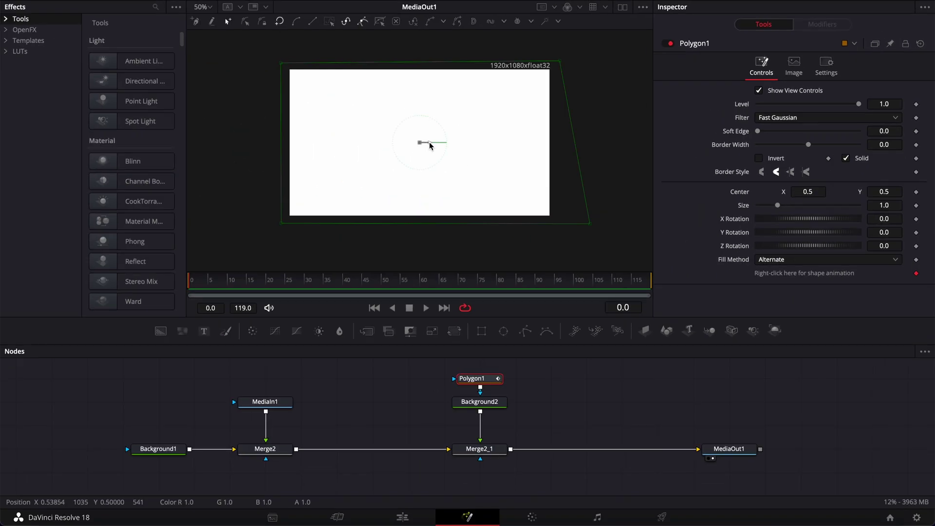
left_click_drag(430, 145, 257, 141)
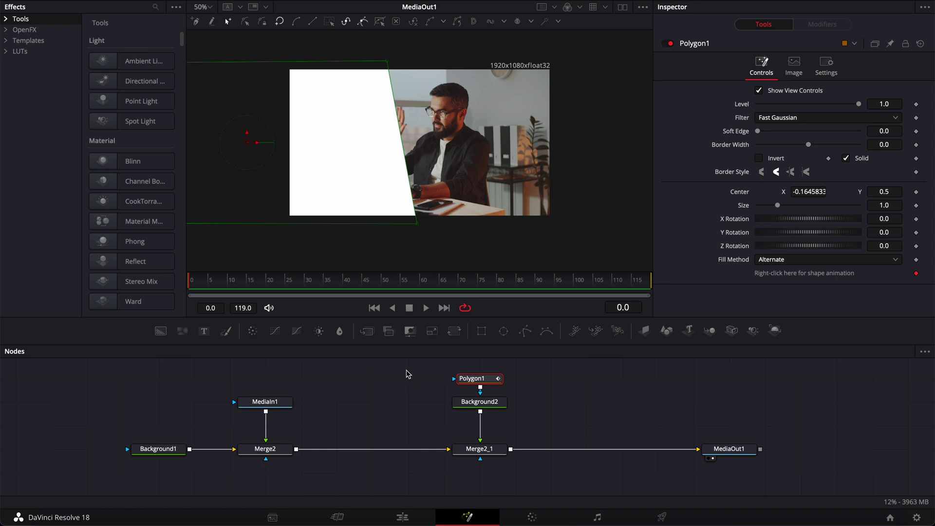
Step: Move Polygon1, Background2 and Merge2_1 next to MediaOut1, and shift the mask to a center X of about -0.14
left_click_drag(434, 373, 486, 462)
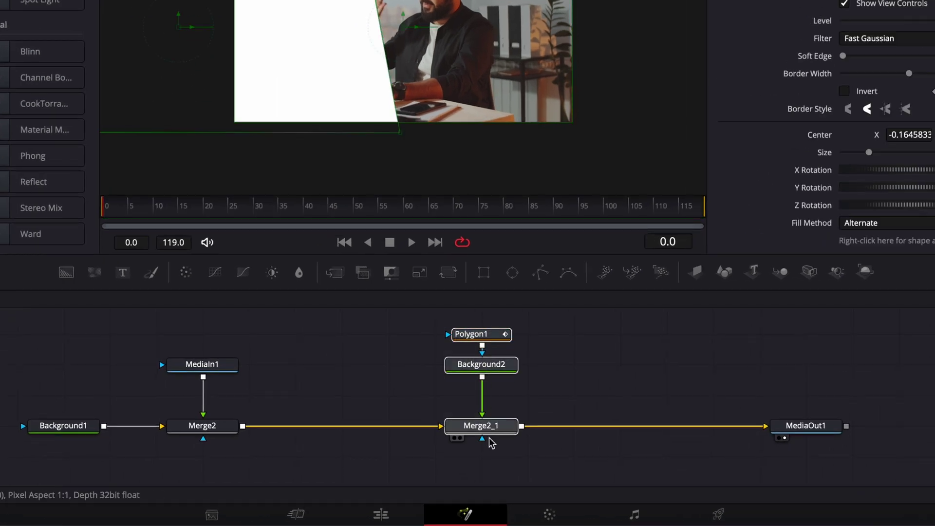
left_click_drag(490, 427, 678, 426)
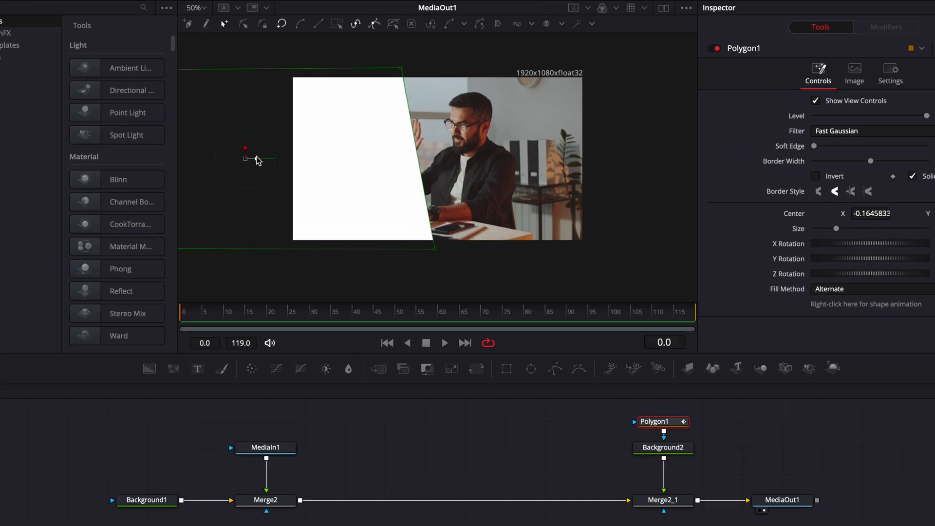
left_click_drag(261, 187, 265, 188)
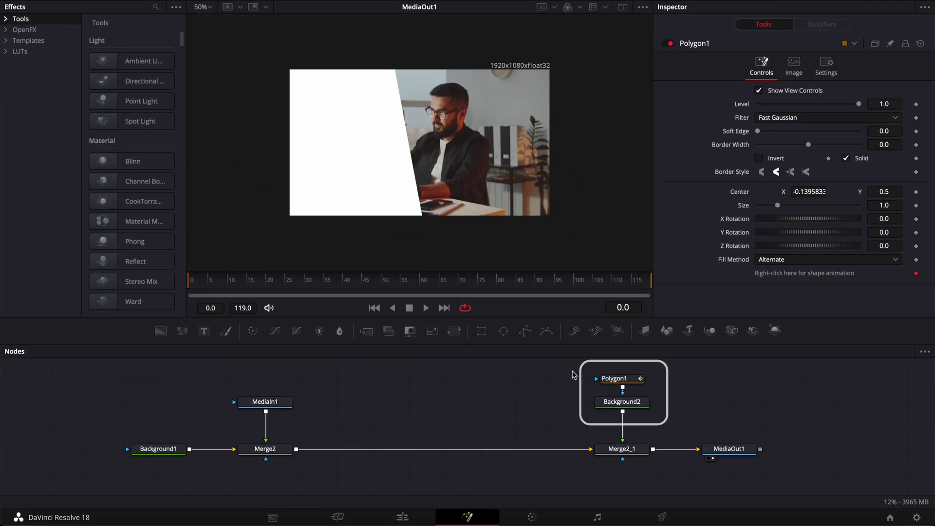
Step: Duplicate Polygon1 and Background2 beside the originals and merge the copy over the output of Merge2
left_click_drag(573, 375, 645, 410)
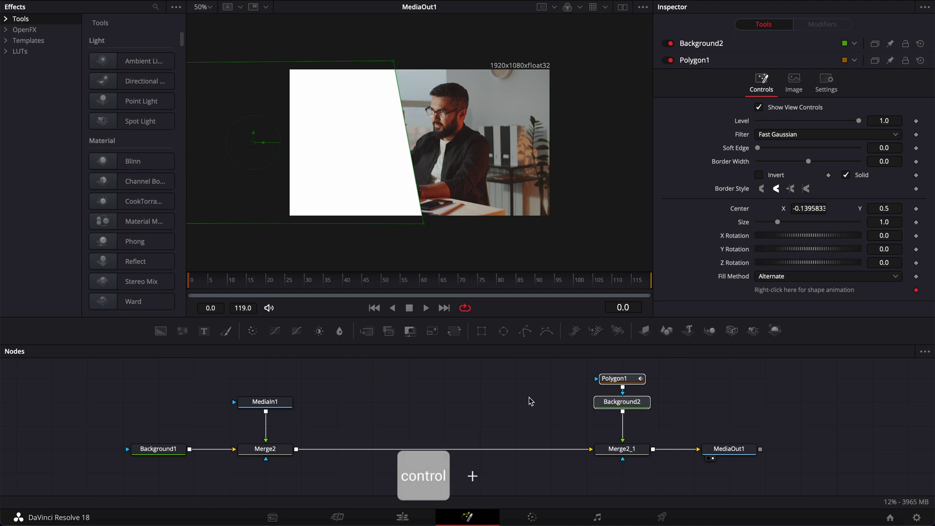
key("ctrl+c")
key("ctrl+v")
left_click_drag(540, 429, 582, 406)
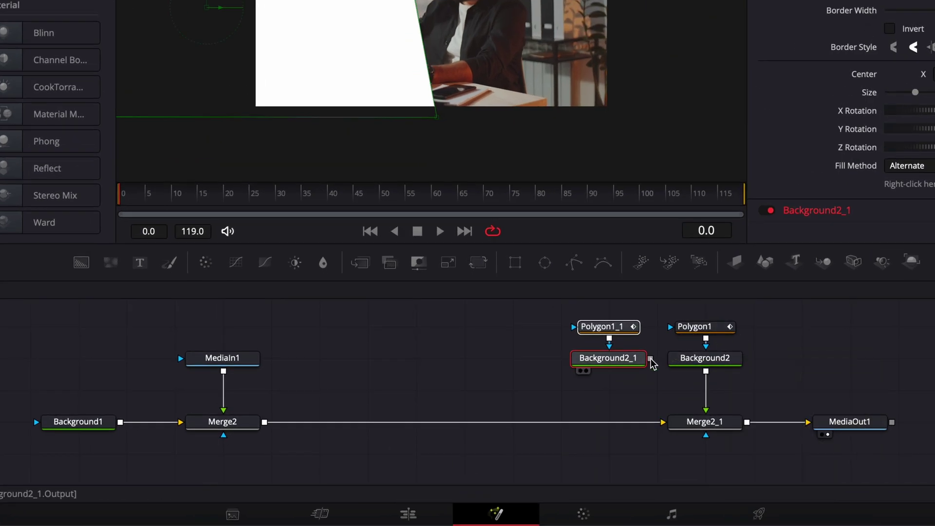
left_click_drag(650, 359, 266, 424)
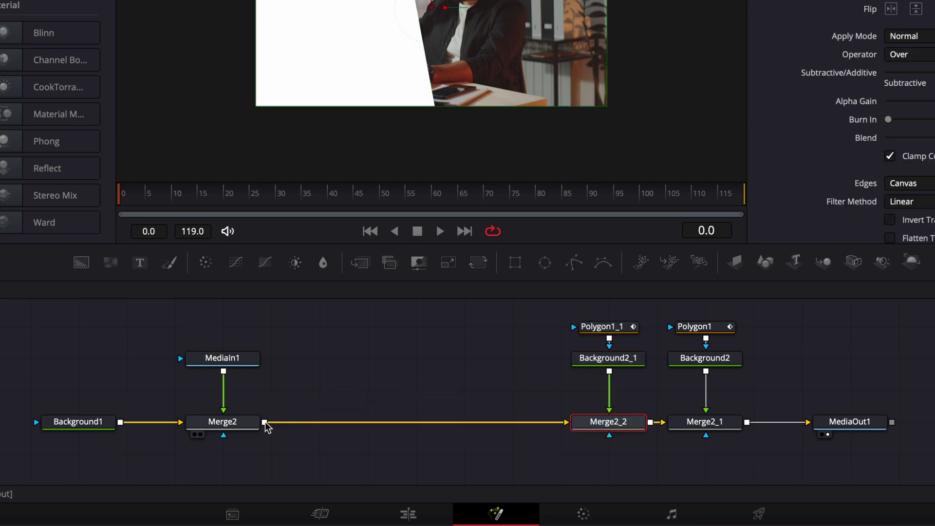
Step: Change the type of Background2_1 to Gradient and set the gradient's start color to Blue
left_click(625, 363)
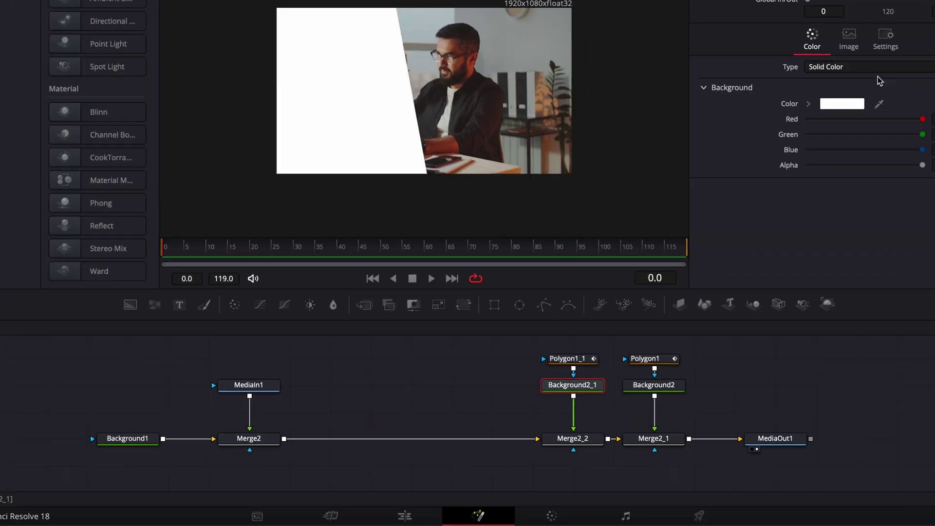
left_click(823, 122)
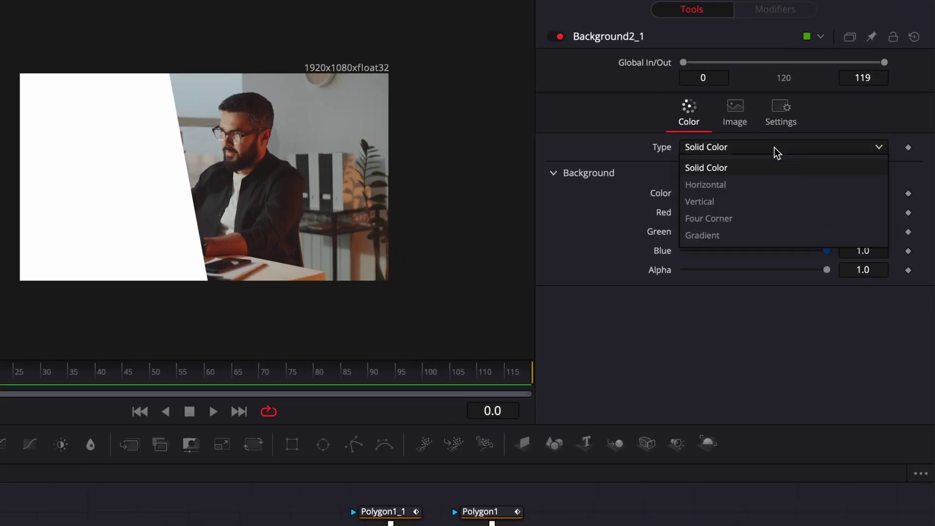
left_click(719, 236)
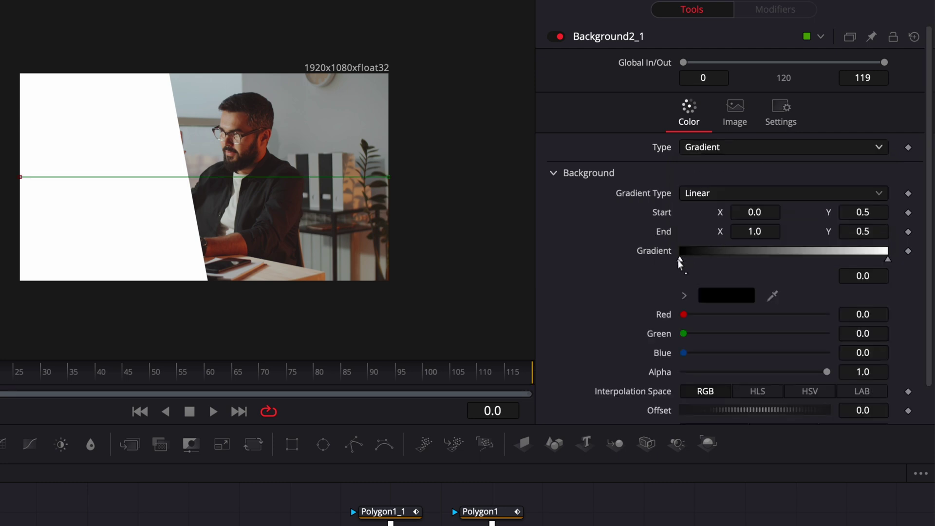
left_click(719, 298)
left_click(562, 240)
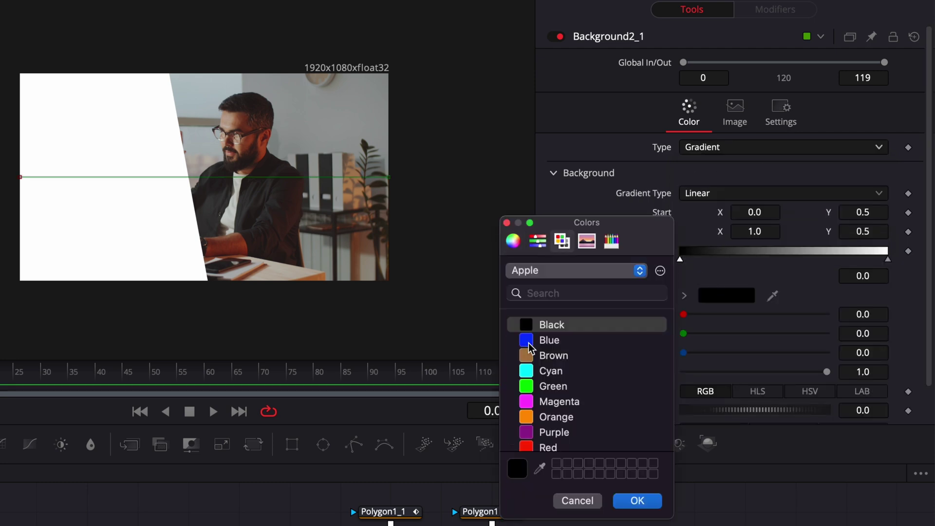
left_click(549, 340)
left_click(651, 502)
Step: Set the gradient's end color to Cyan and shift the Polygon1_1 mask slightly right of the white shape
left_click(887, 259)
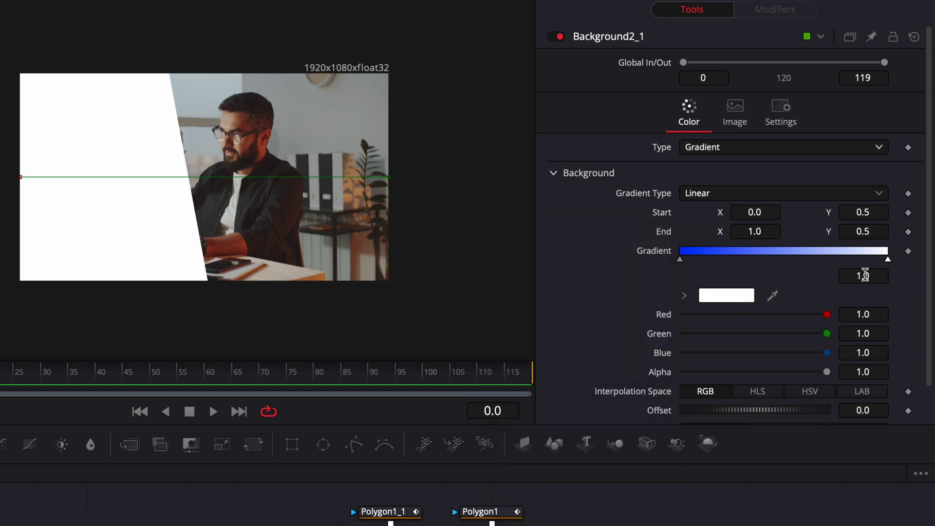
left_click(728, 297)
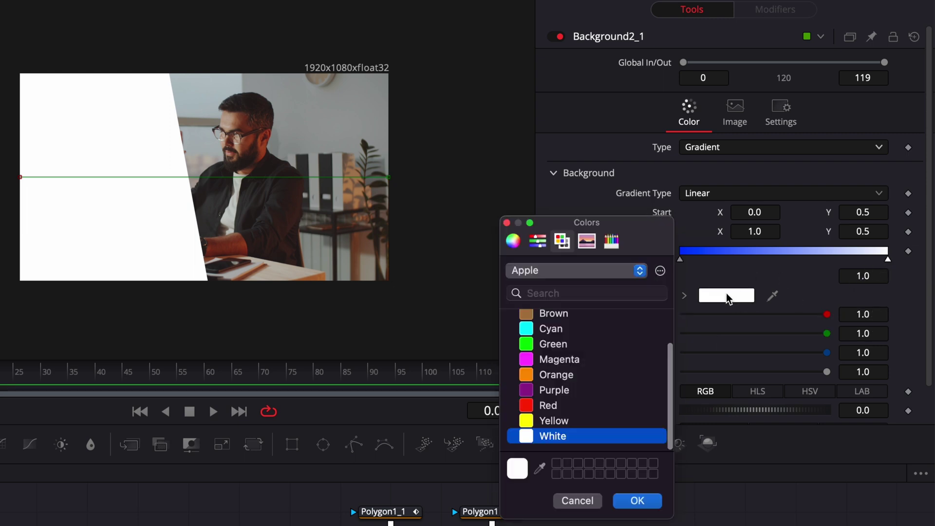
left_click(529, 334)
left_click(637, 500)
left_click(385, 511)
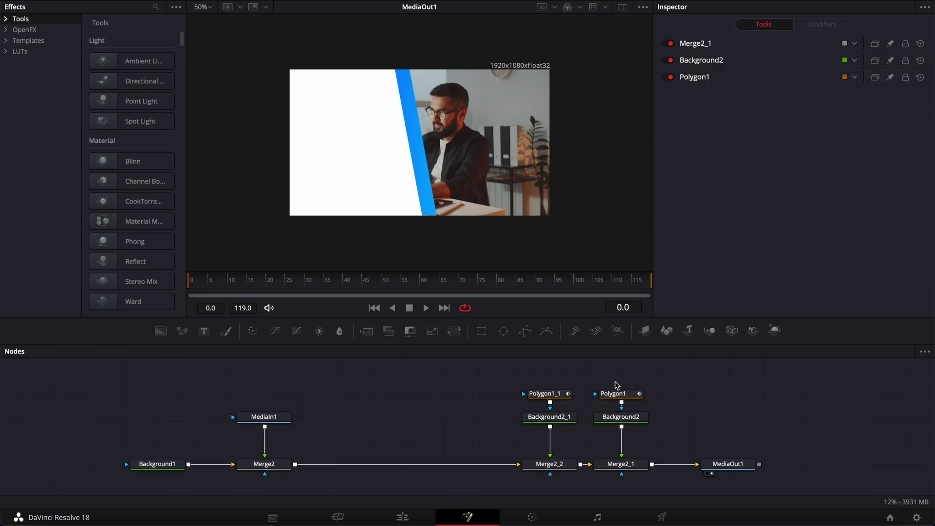
Step: Reorder the node chain so the gradient layer with Merge2_2 comes after Merge2_1, just before MediaOut1
left_click_drag(618, 383, 614, 438)
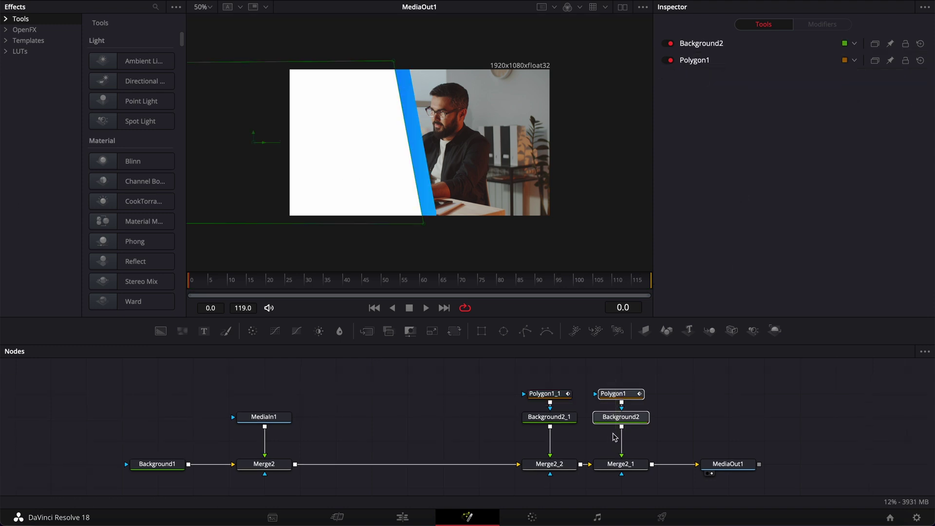
left_click_drag(716, 470, 752, 470)
left_click_drag(519, 374, 684, 468)
left_click(684, 469)
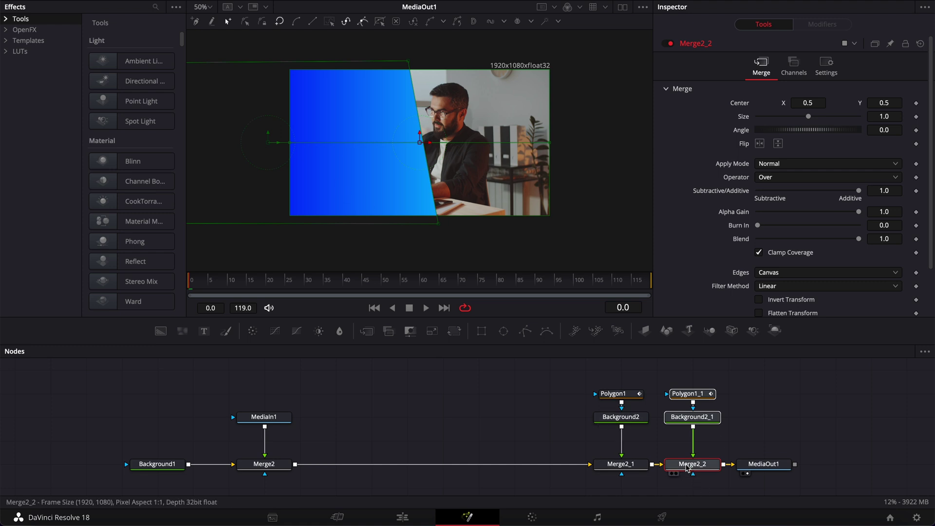
Step: Move the gradient layer's nodes ahead of Merge2_1 in the chain so the blue shape sits behind the white one
left_click_drag(693, 469, 547, 466)
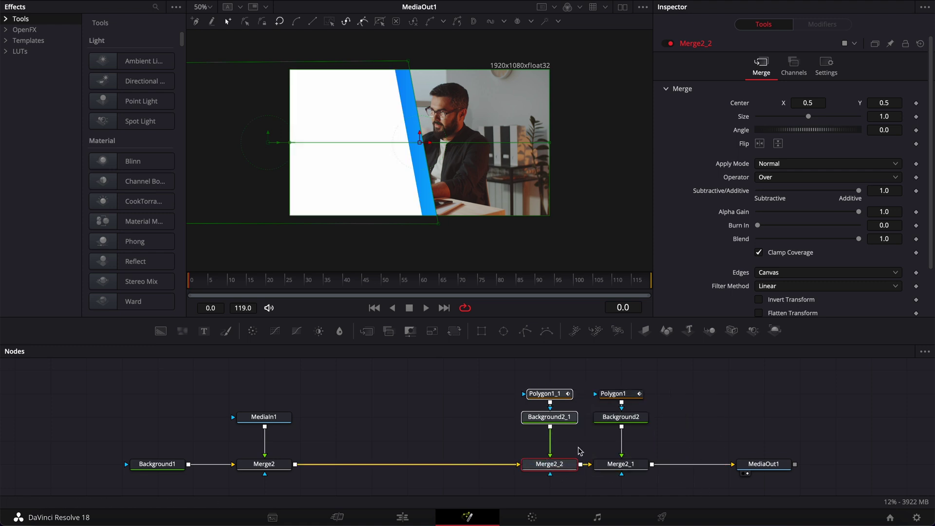
left_click(614, 395)
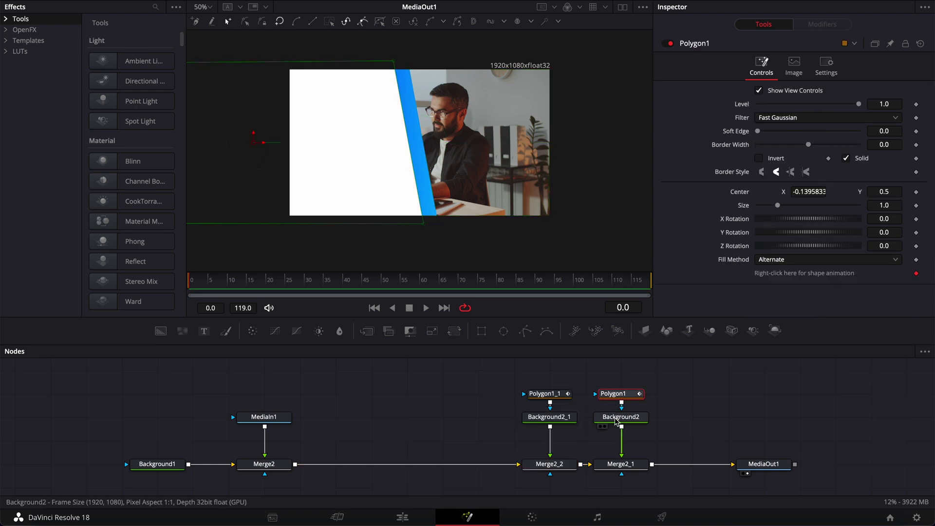
left_click(621, 417)
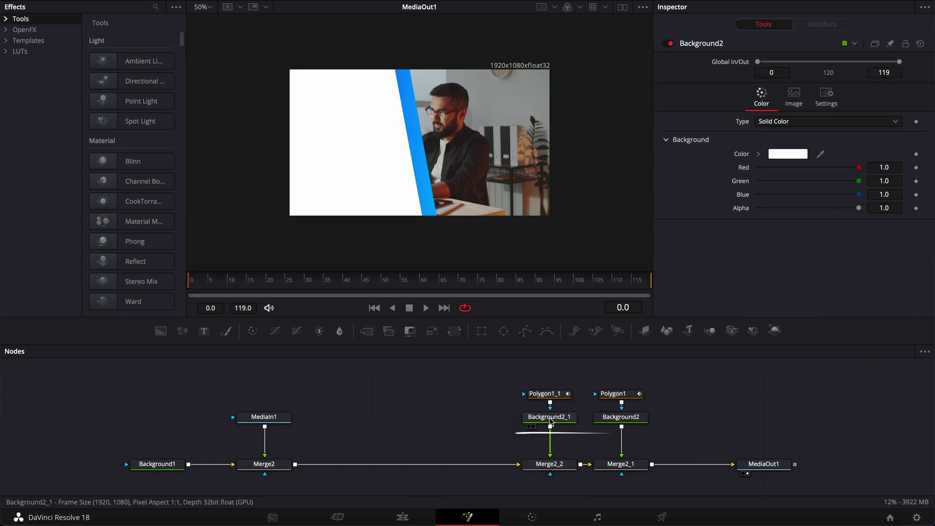
Step: Reposition Background2_1's gradient start above the stripe's upper end and its end below the stripe's lower end
left_click(551, 419)
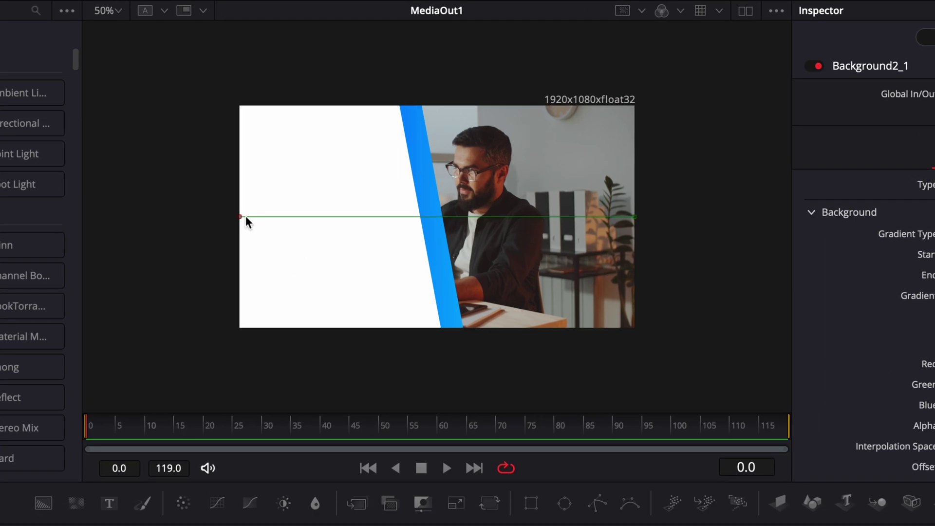
mouse_move(239, 218)
left_mouse_down()
mouse_move(424, 278)
mouse_move(392, 105)
left_mouse_up()
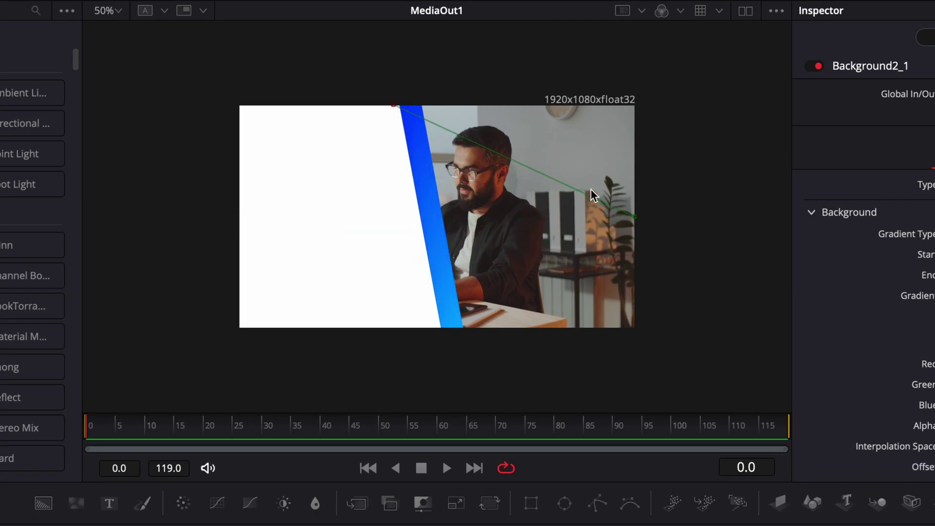
mouse_move(637, 222)
left_mouse_down()
mouse_move(463, 328)
mouse_move(481, 333)
left_mouse_up()
left_click_drag(392, 104, 379, 104)
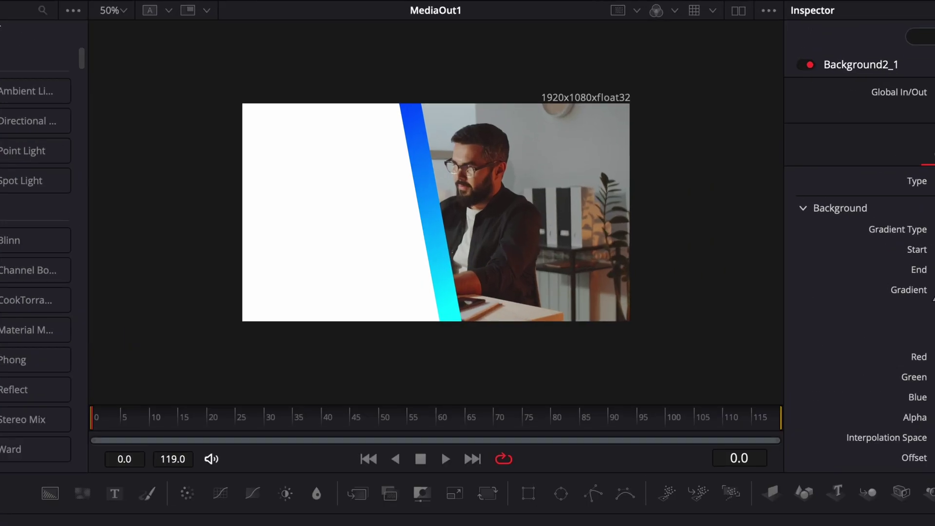
Step: Duplicate Polygon1 and Background2, merge the copy over Merge2's output, and shift the Polygon1_2 mask right to Center X about -0.027
left_click(117, 17)
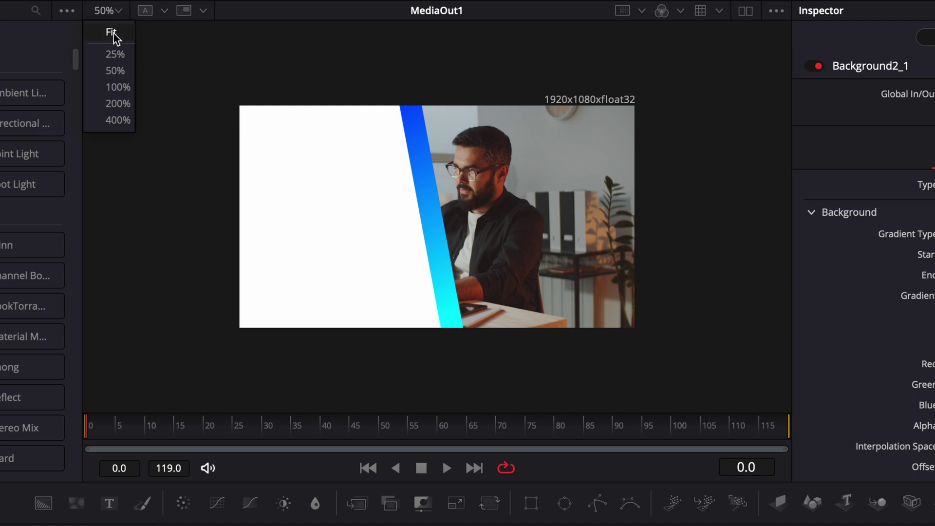
left_click(115, 33)
left_click_drag(681, 419, 631, 468)
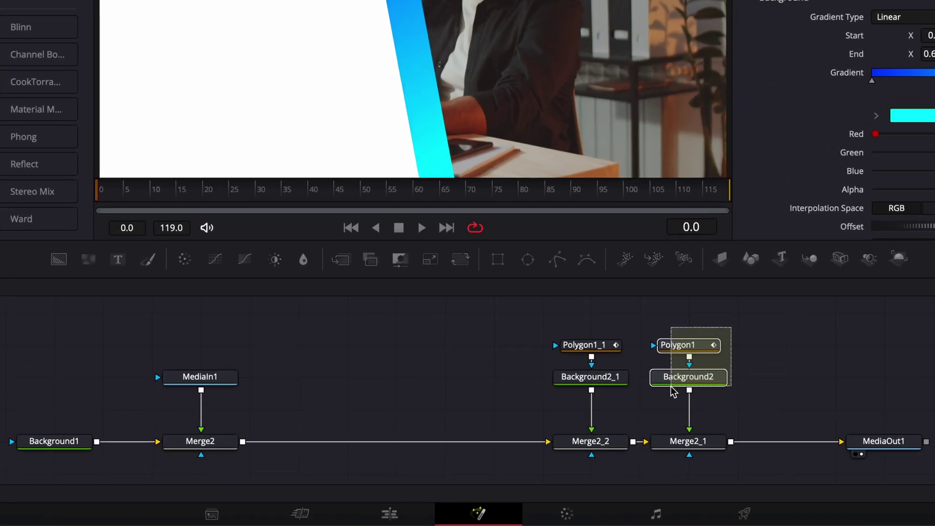
key("ctrl+c")
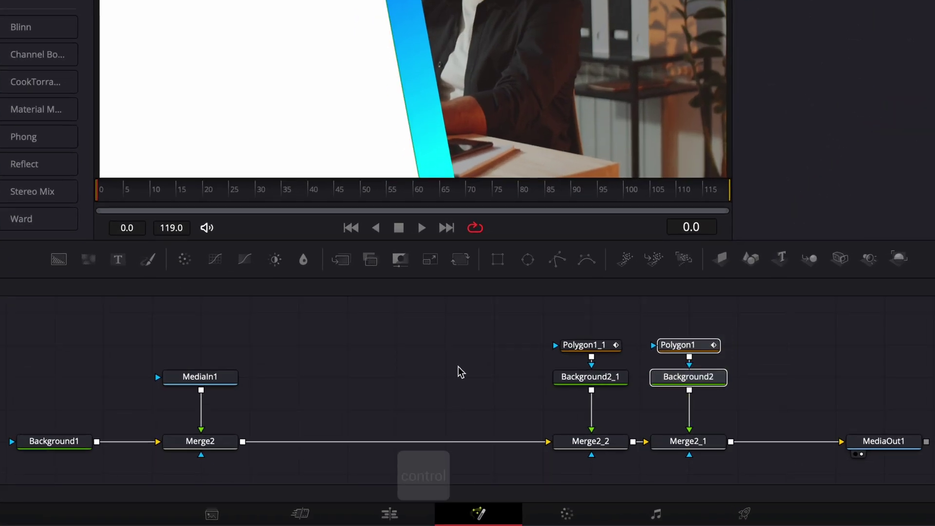
key("ctrl+v")
left_click_drag(482, 410, 241, 444)
left_click(487, 345)
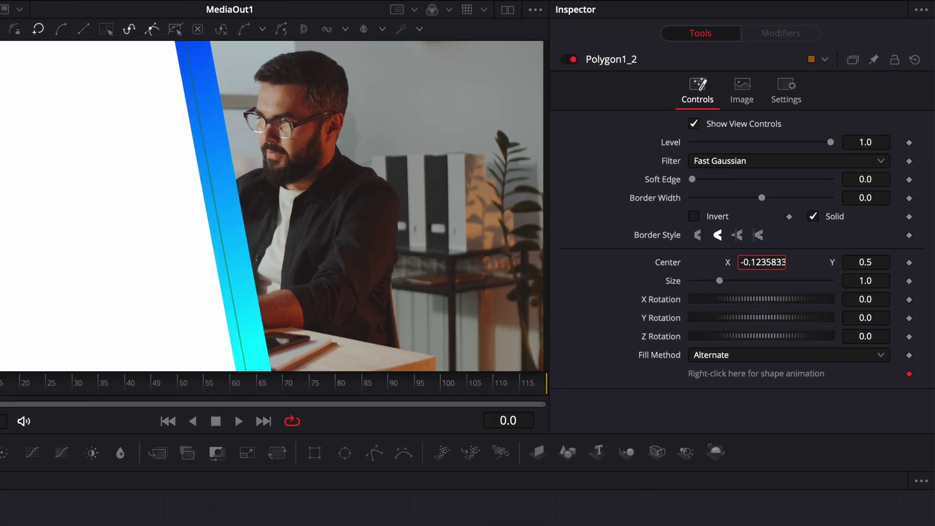
left_click_drag(762, 262, 809, 262)
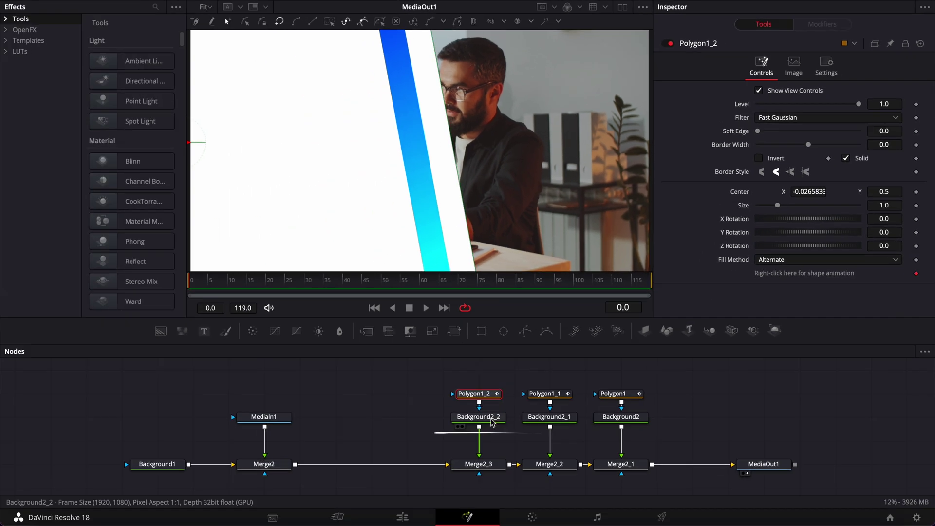
Step: Change Background2_2's type to Gradient and run the gradient from below the slanted strip up to its upper end
left_click(490, 419)
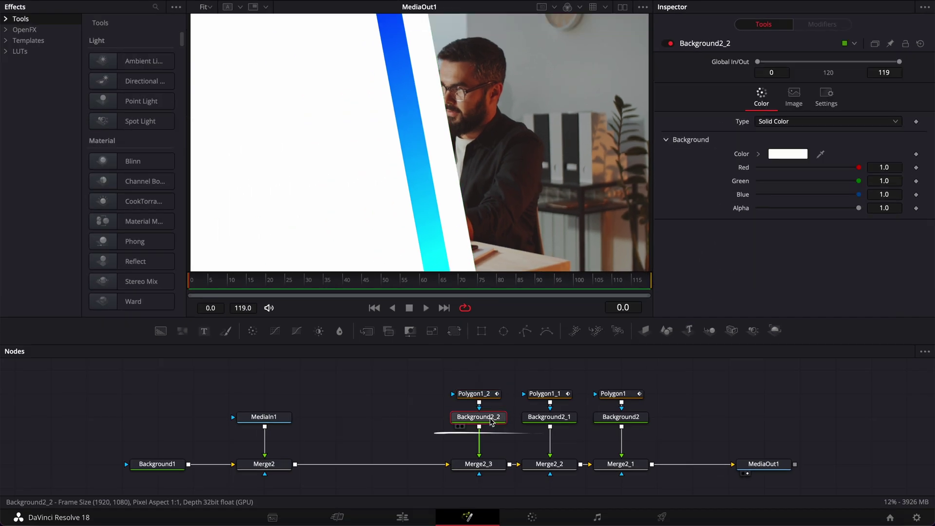
left_click(828, 122)
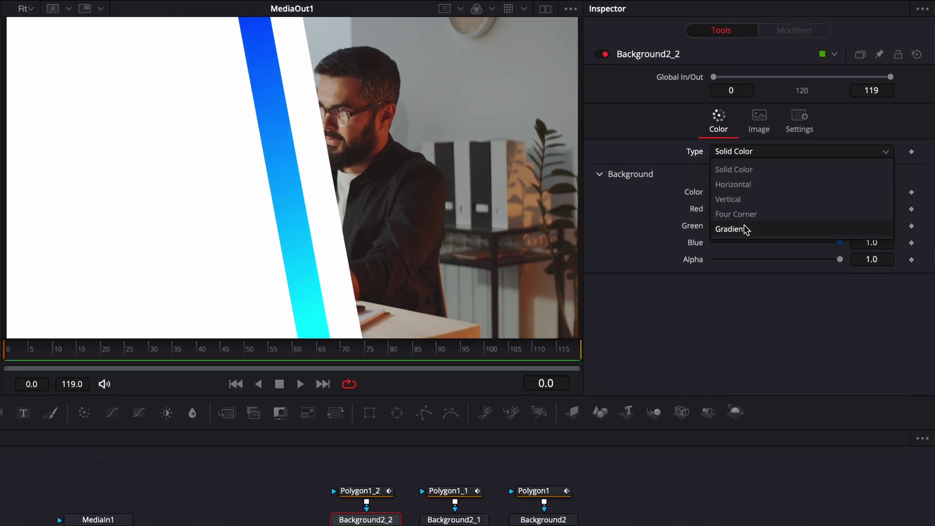
left_click(782, 185)
left_click_drag(578, 178, 306, 26)
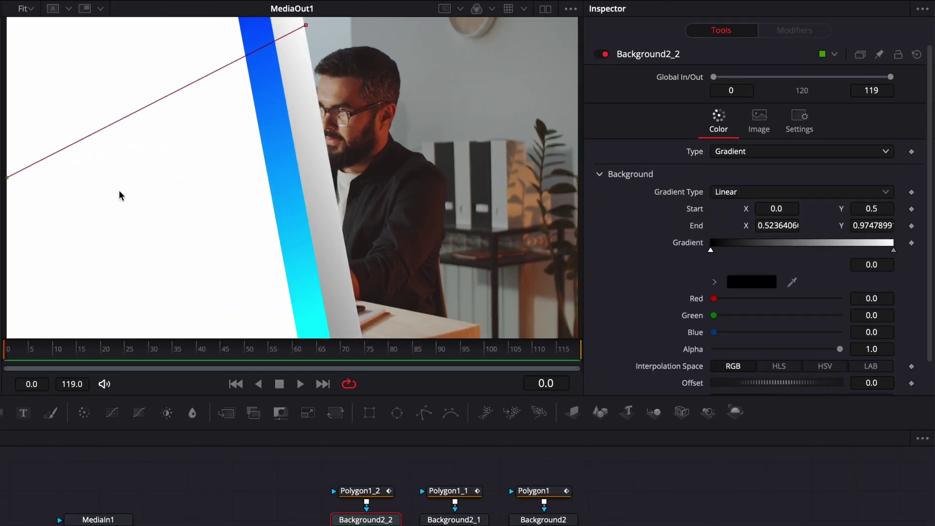
left_click_drag(5, 176, 320, 351)
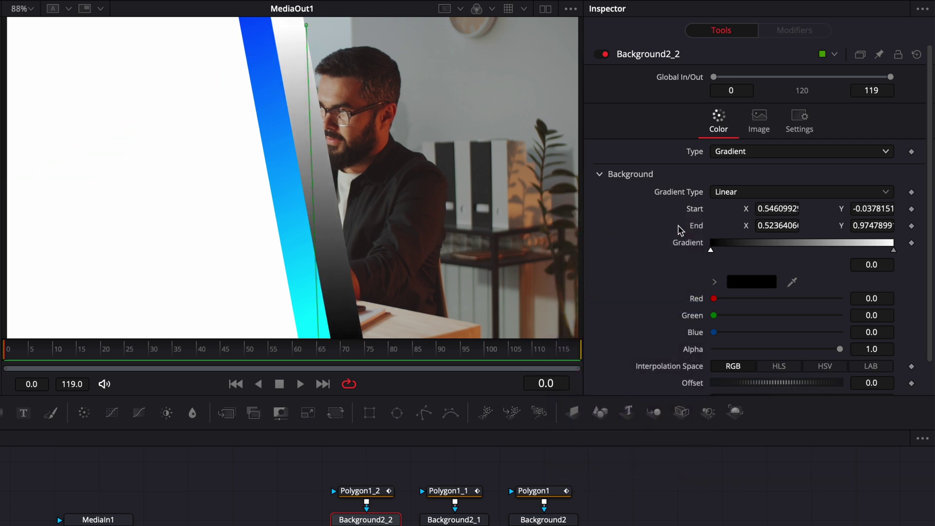
Step: Set Background2_2's gradient start color to a mid gray of about 0.396 with an alpha of 0.2
left_click(758, 289)
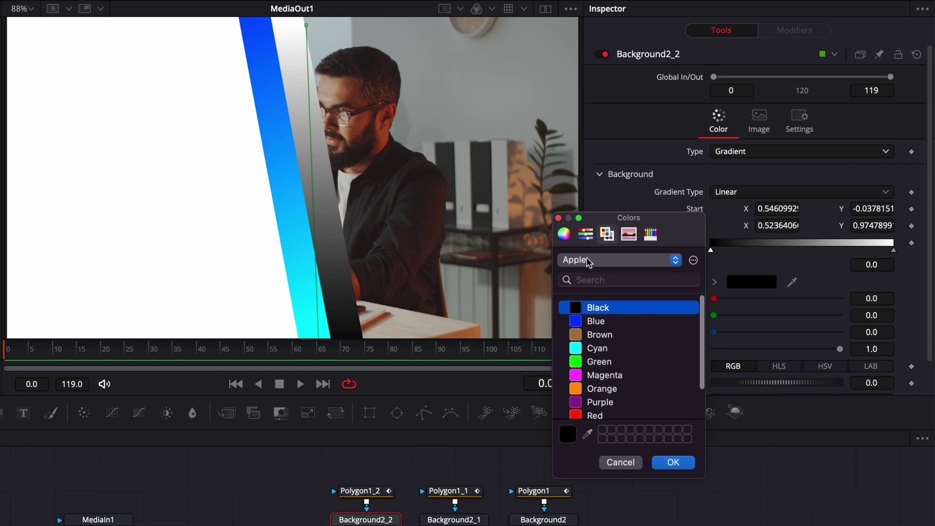
left_click(586, 234)
left_click(564, 235)
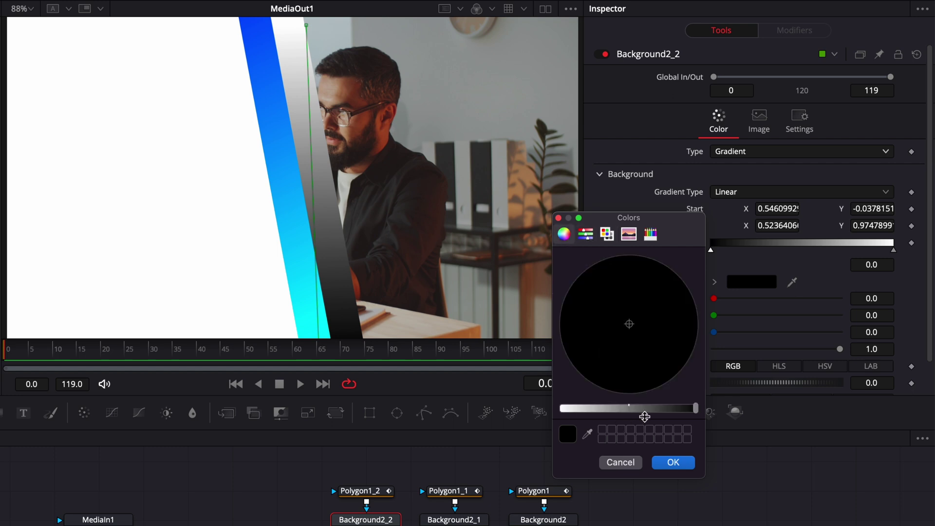
left_click_drag(645, 416, 650, 409)
left_click(672, 462)
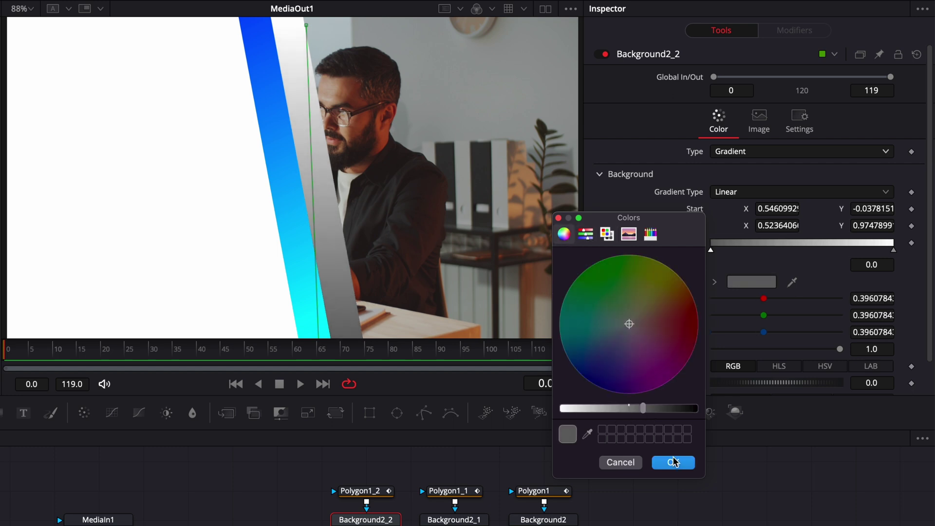
left_click(882, 349)
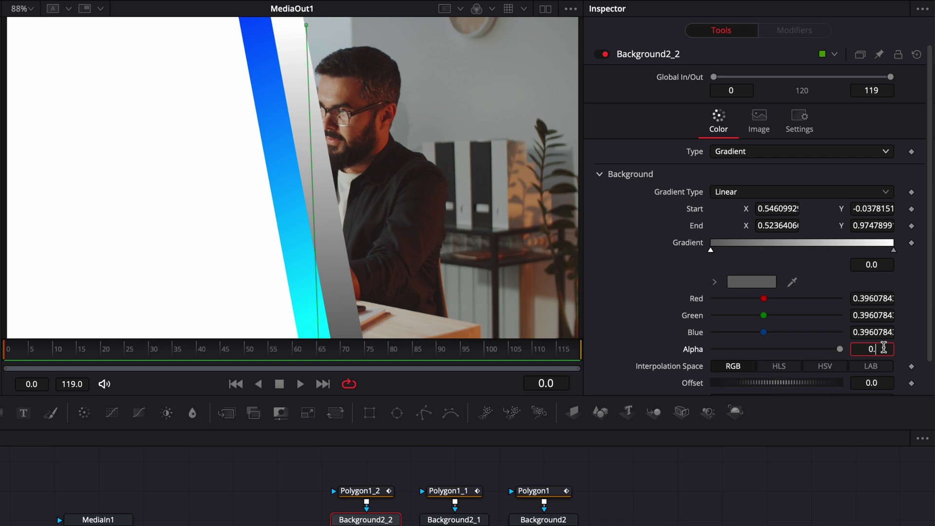
key("Return")
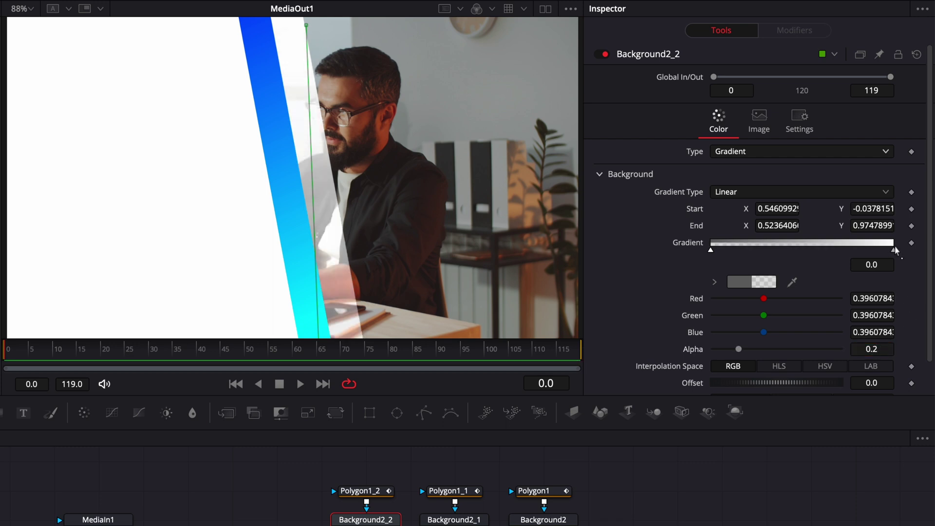
Step: Set the alpha of the white end color in Background2_2's gradient to 0.2
left_click(894, 249)
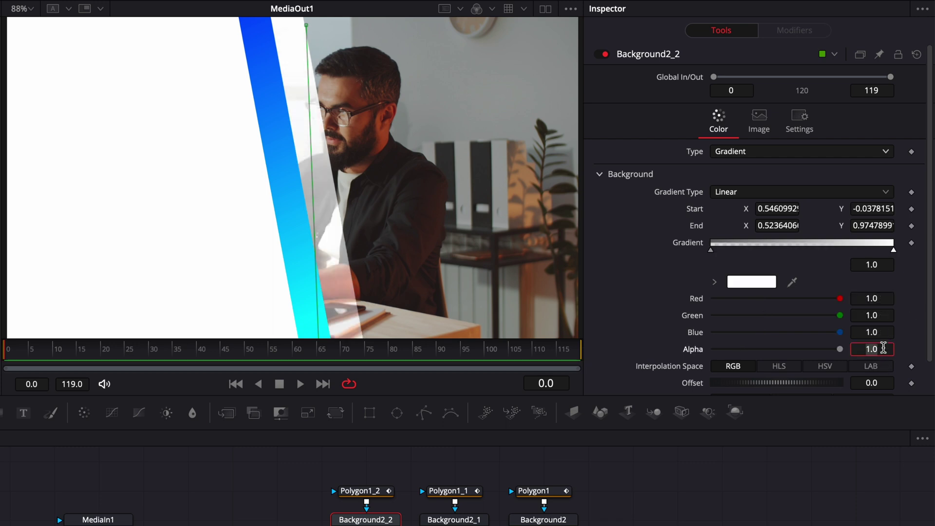
left_click(883, 348)
type("0.2")
key("Return")
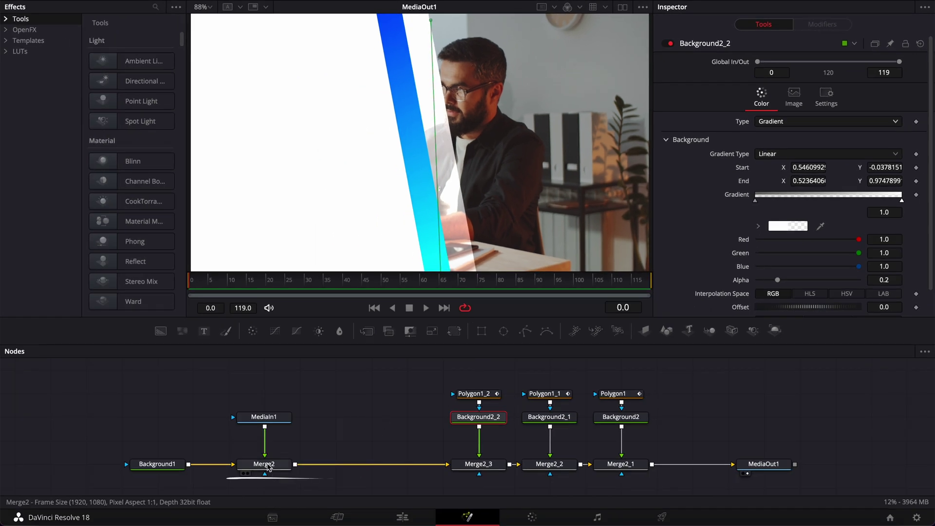
Step: Insert a Gaussian Blur node directly after Merge2
left_click(269, 466)
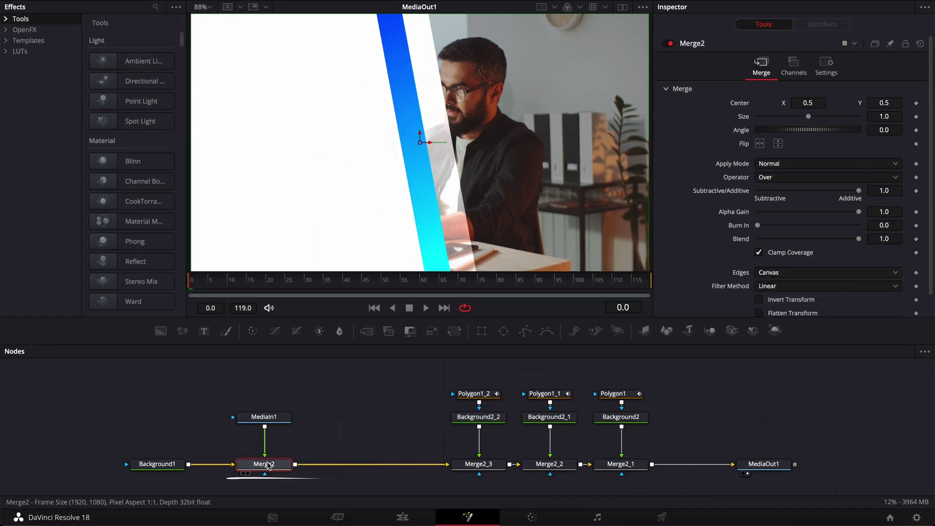
key("shift+space")
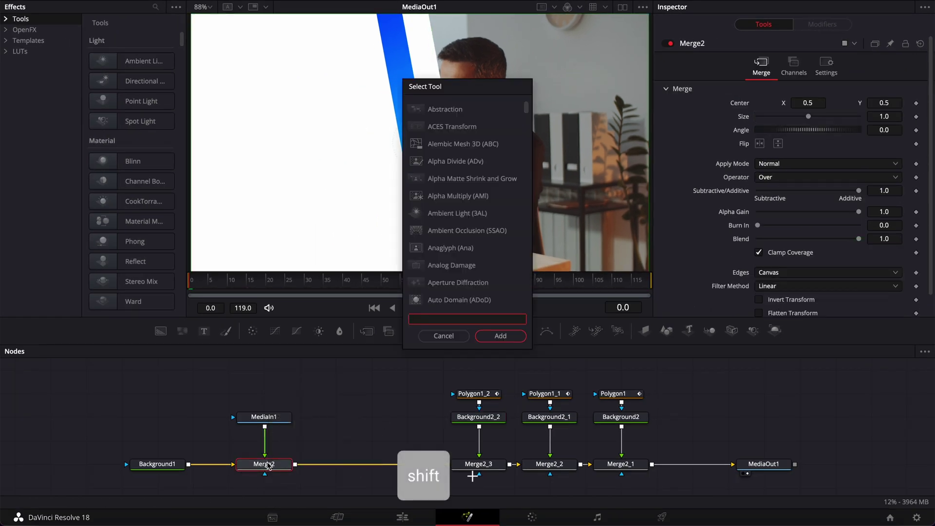
type("gausi")
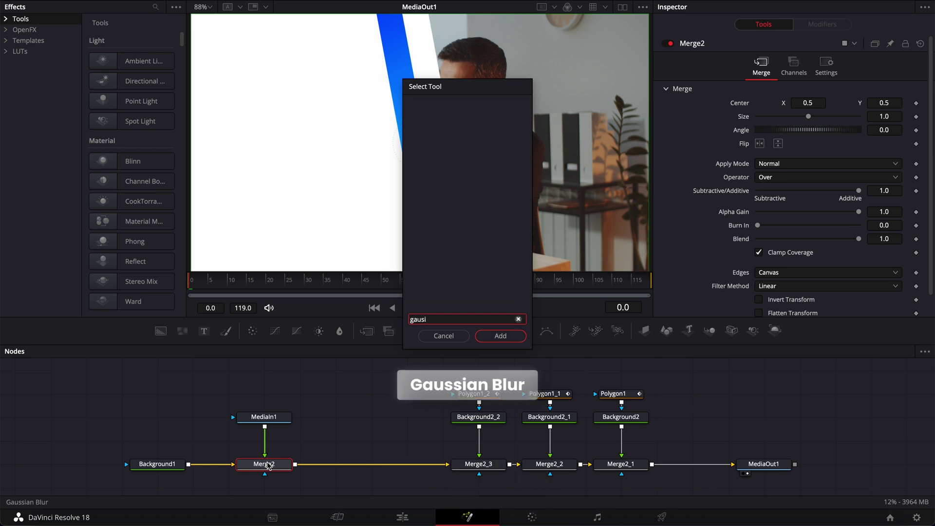
key("Return")
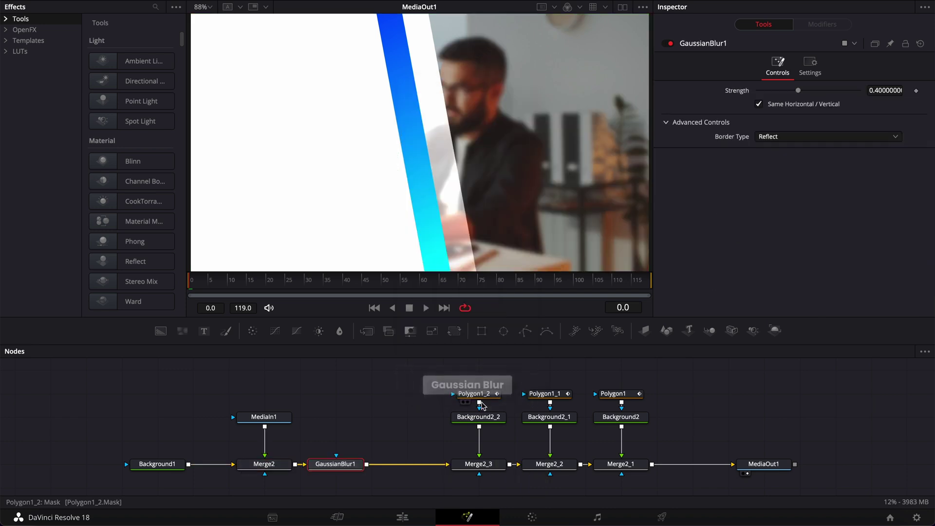
Step: Connect Polygon1_2 to GaussianBlur1 as its mask and move the three shape layers further along to make room
left_click_drag(479, 403, 477, 378)
left_click_drag(481, 323, 286, 431)
left_click_drag(455, 314, 806, 459)
left_click_drag(677, 440, 823, 441)
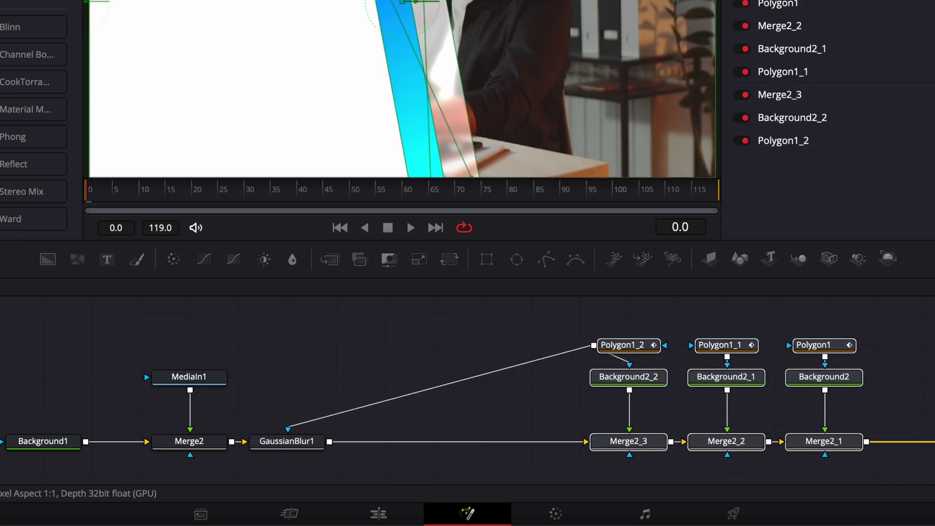
Step: Insert a Transform (Xf) node directly after GaussianBlur1
left_click(272, 442)
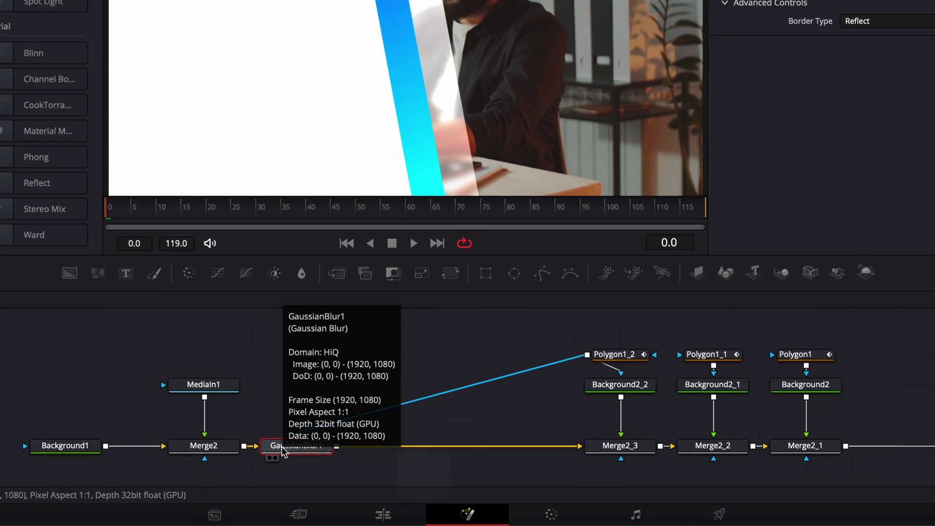
key("shift+space")
type("gaus")
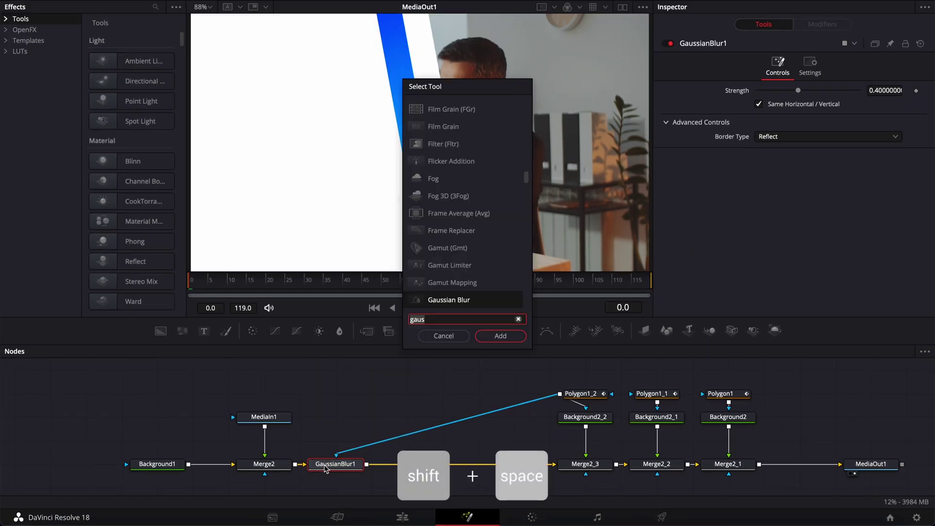
key("BackSpace")
key("BackSpace")
key("BackSpace")
key("BackSpace")
type("tran")
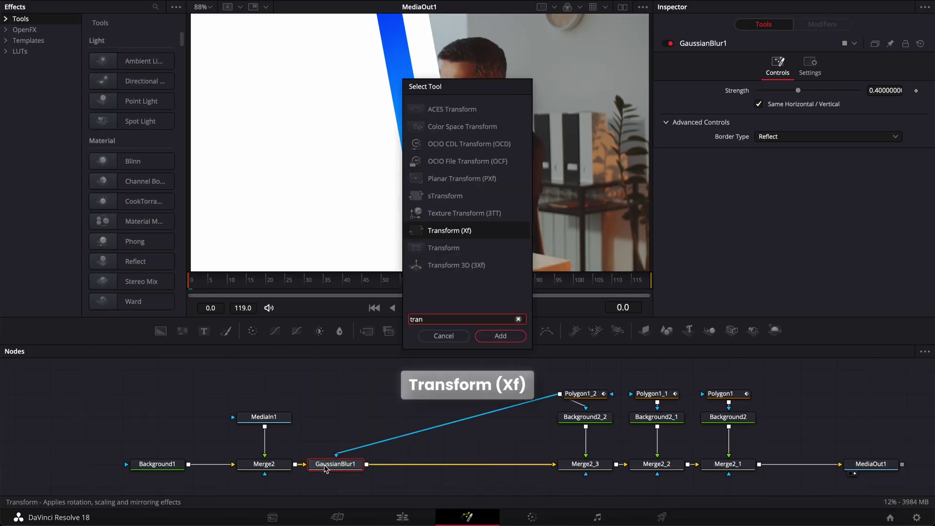
key("Return")
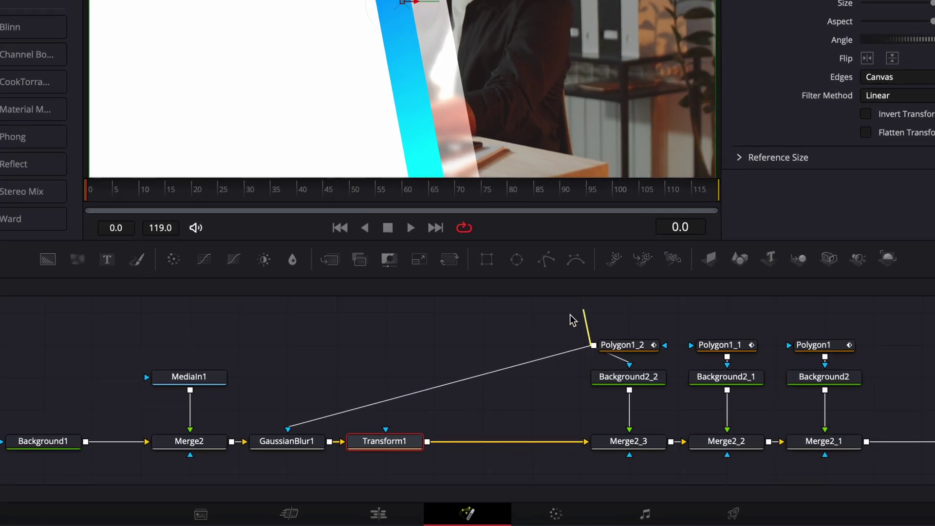
Step: Mask Transform1 with Polygon1_2 and set its size to 1.1
left_click_drag(572, 320, 385, 431)
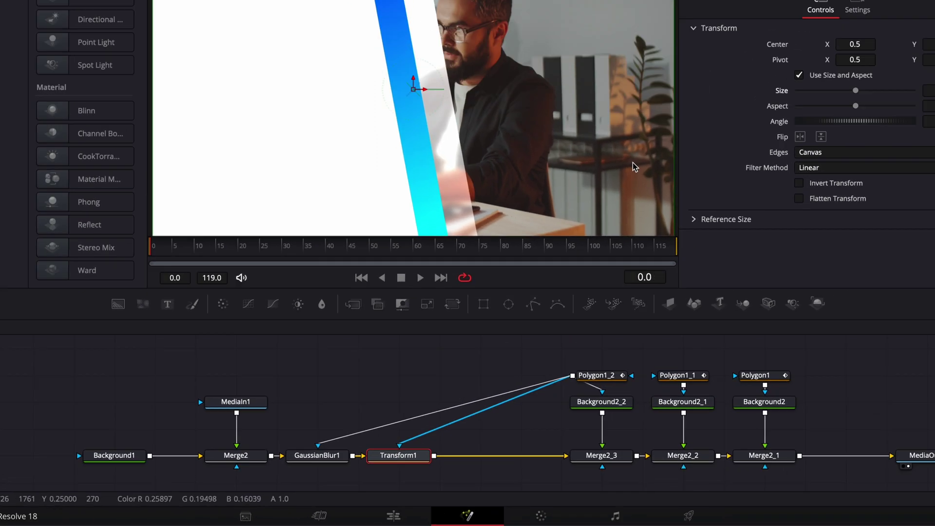
left_click(934, 90)
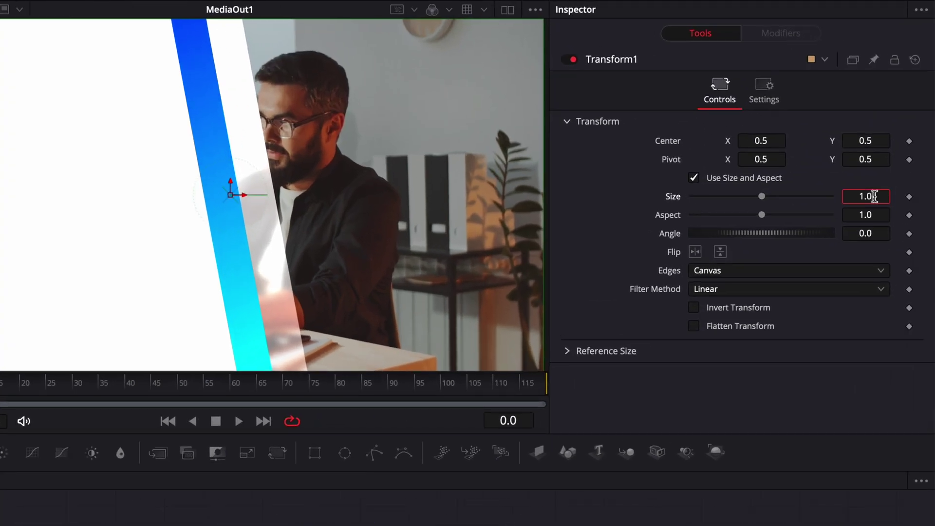
type("1.1")
key("Tab")
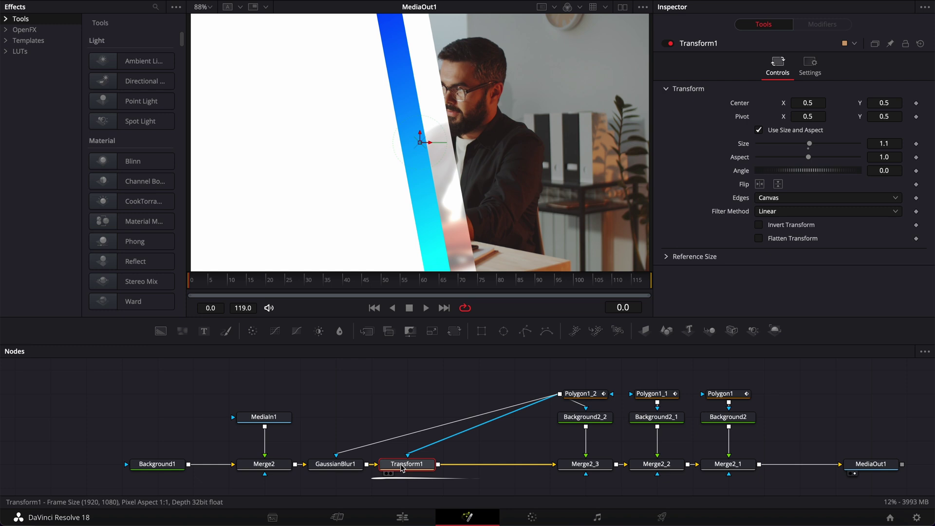
Step: Insert a Glow node directly after Transform1 and mask it with Polygon1_2
key("shift+space")
type("tran")
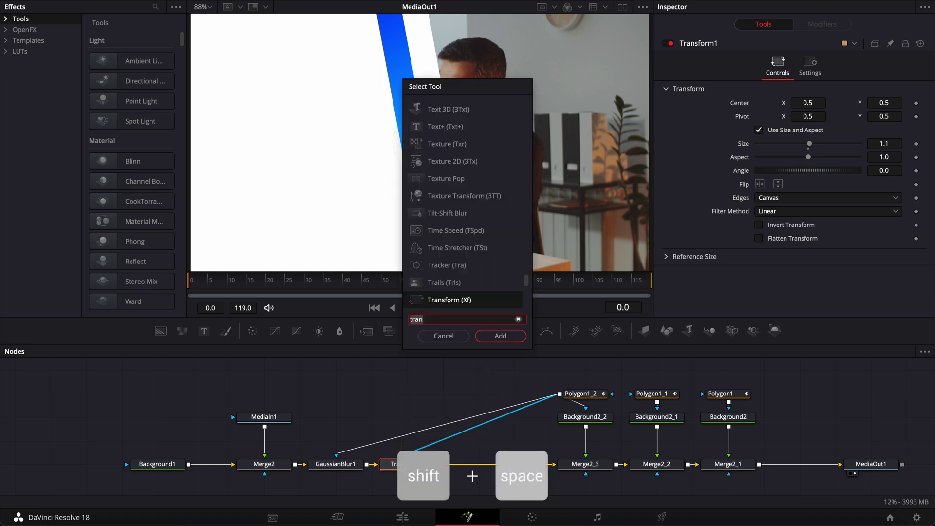
key("BackSpace")
key("BackSpace")
key("BackSpace")
key("BackSpace")
type("glow")
key("Return")
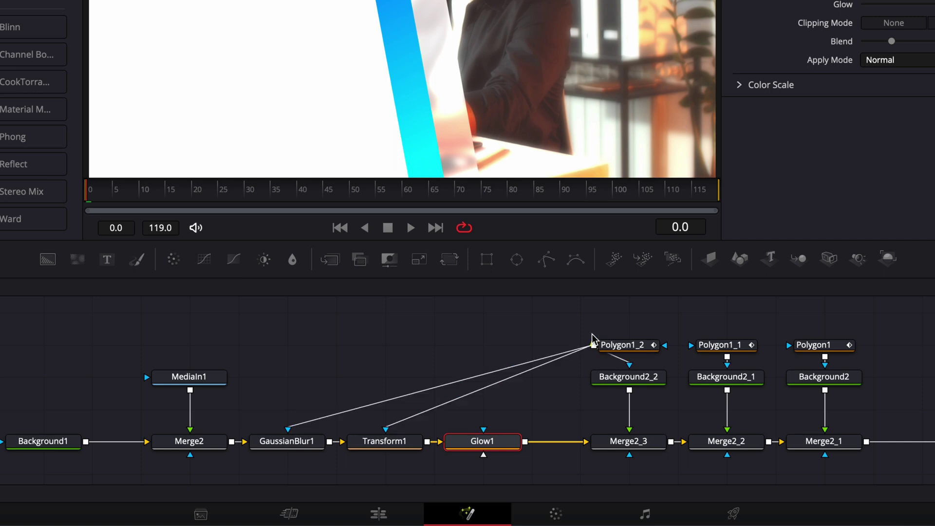
left_click_drag(560, 393, 556, 368)
left_click_drag(587, 310, 480, 449)
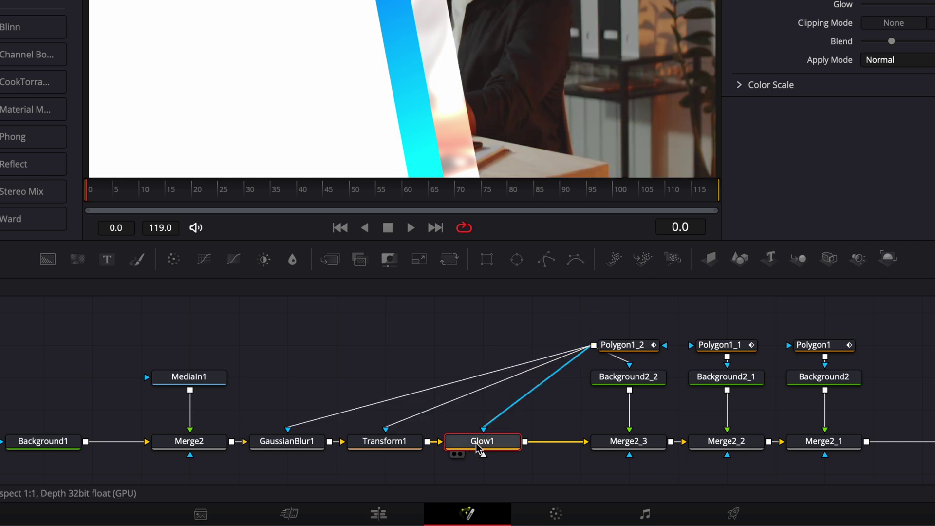
Step: Insert a Drop Shadow node directly after Background2_2 and set its shadow strength to 1.0
left_click(650, 380)
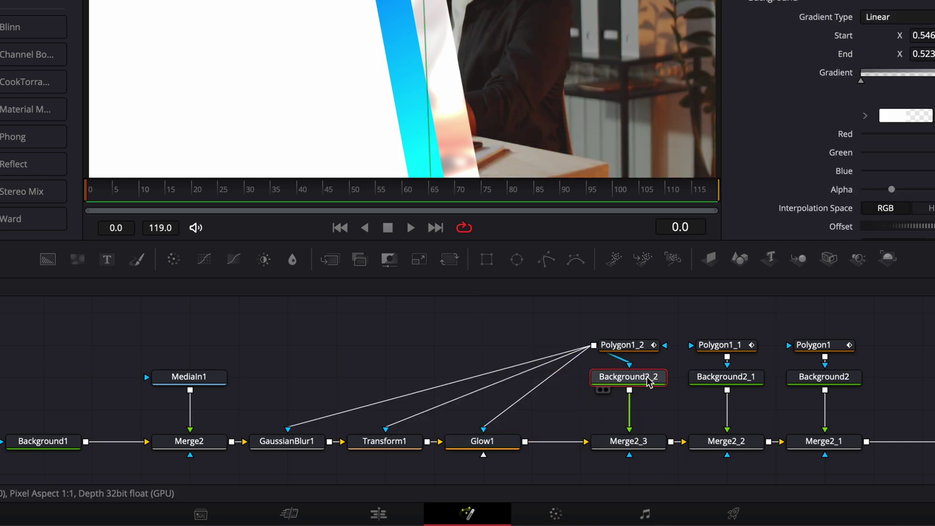
key("shift+space")
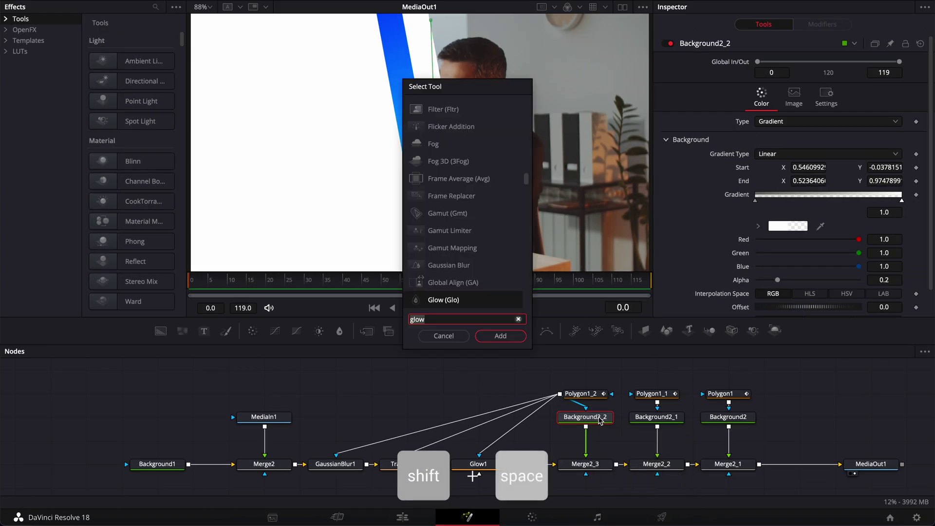
type("drop")
key("Return")
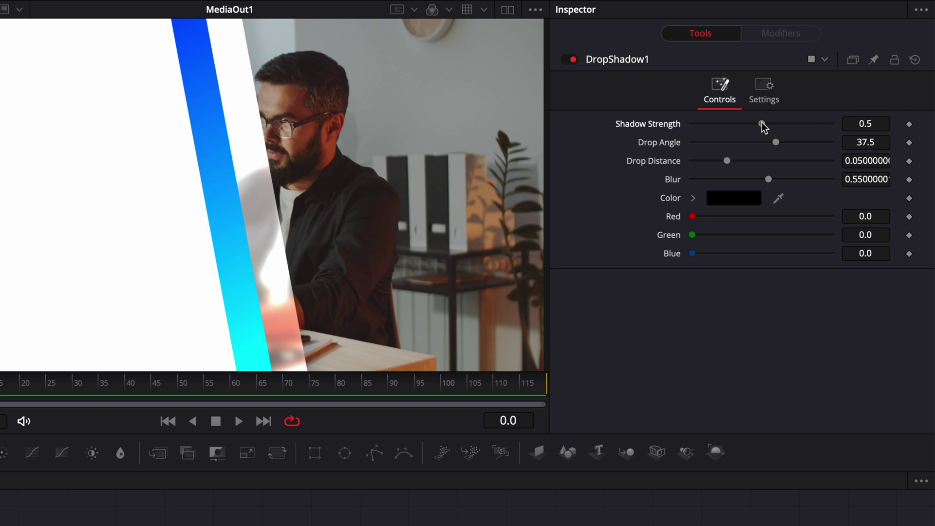
left_click_drag(809, 90, 860, 90)
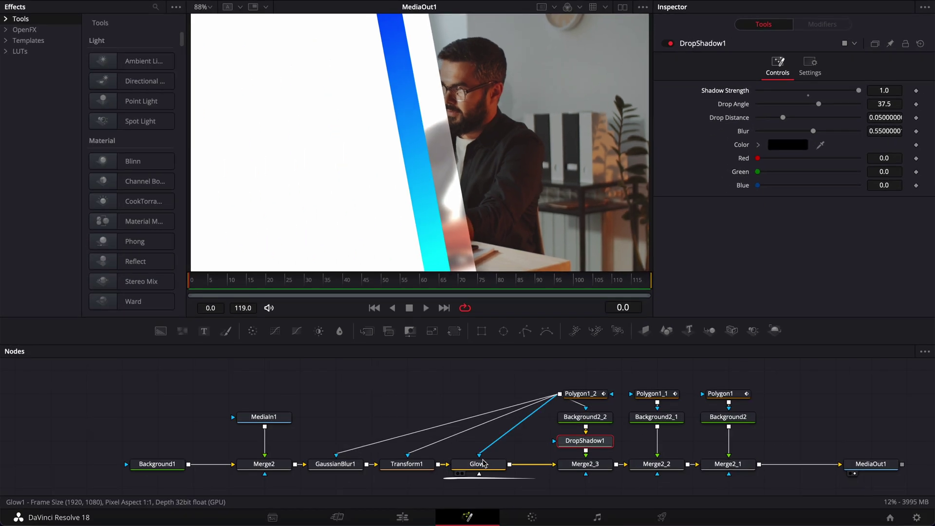
Step: Reduce the Glow value of Glow1 to about 0.396
left_click(479, 464)
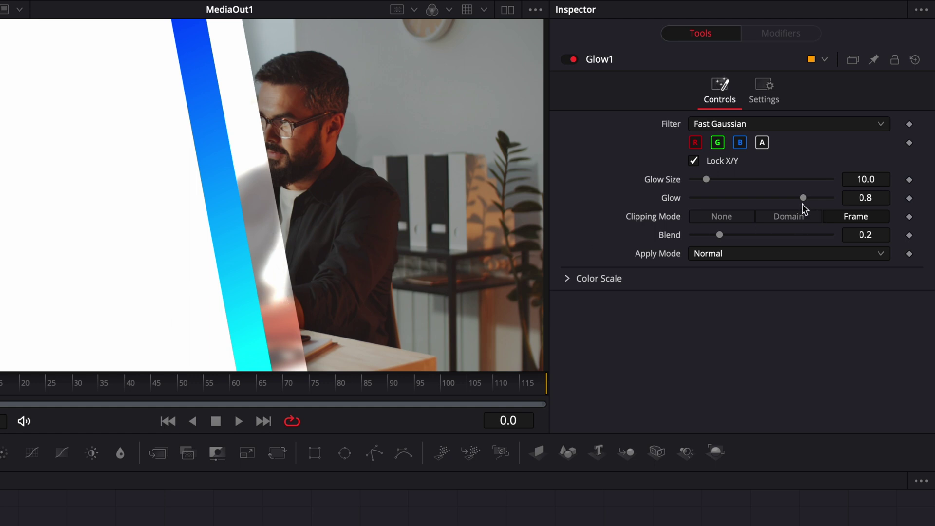
left_click_drag(804, 199, 748, 198)
left_click_drag(331, 377, 607, 480)
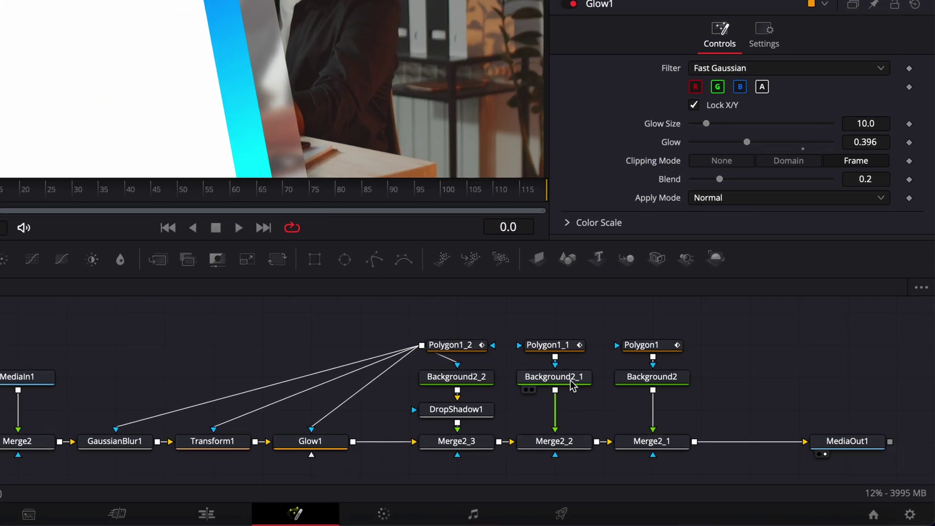
Step: Insert a Drop Shadow node directly after Background2_1 and another directly after Background2
left_click(571, 382)
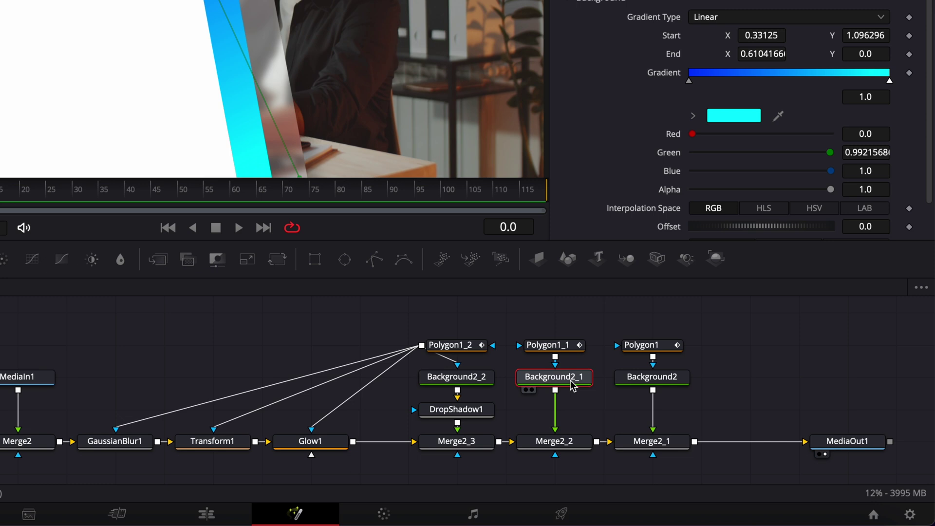
key("shift+space")
type("drop")
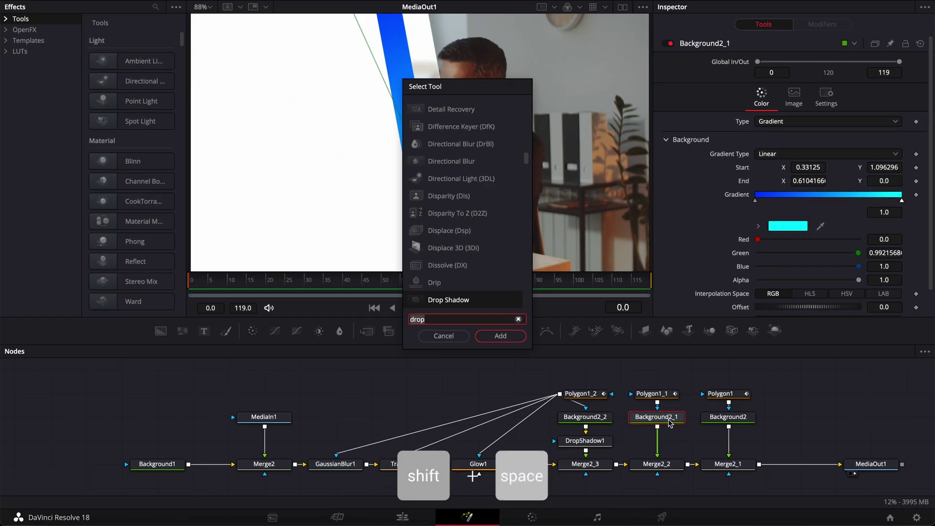
key("Return")
left_click(729, 419)
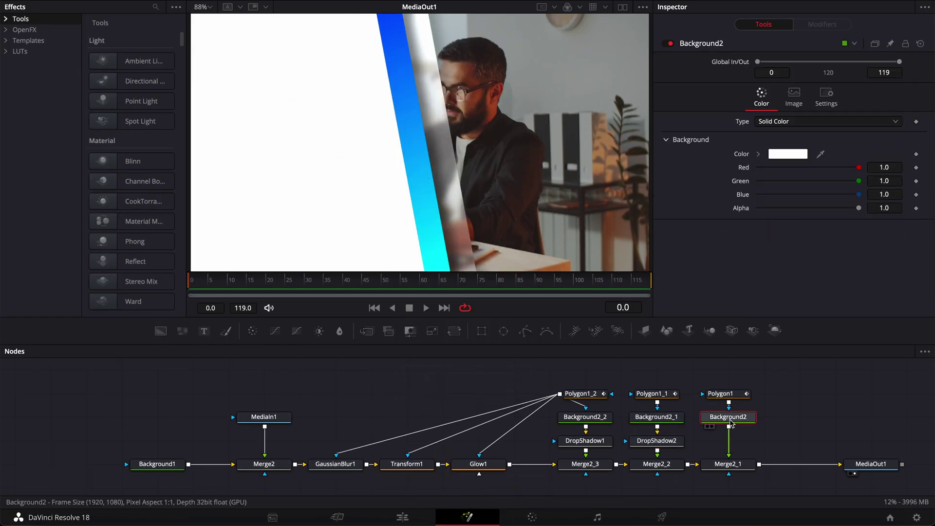
key("shift+space")
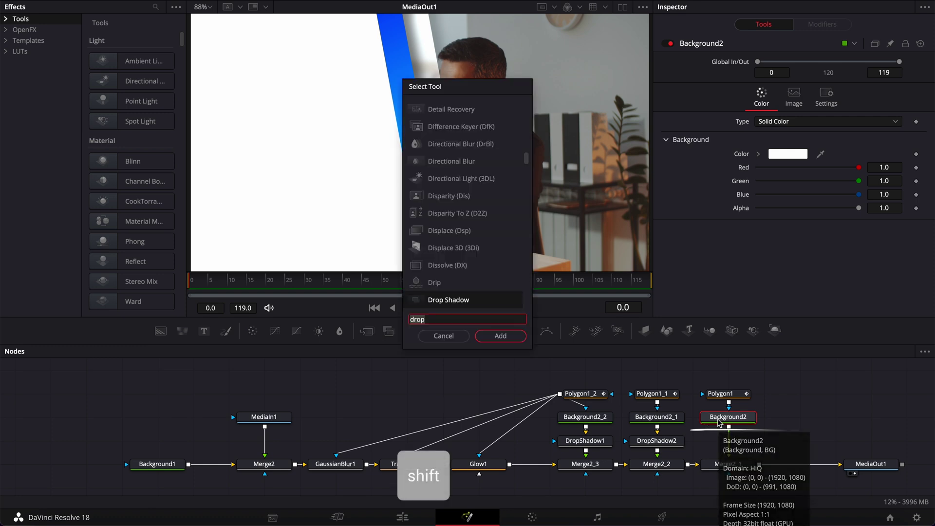
key("Return")
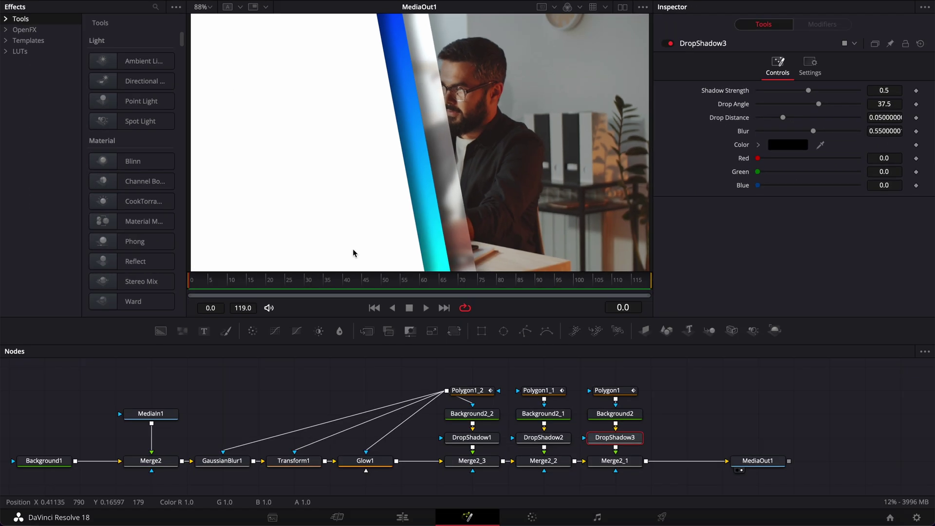
Step: Add a keyframe for Polygon1's Center at frame 16
left_click(253, 286)
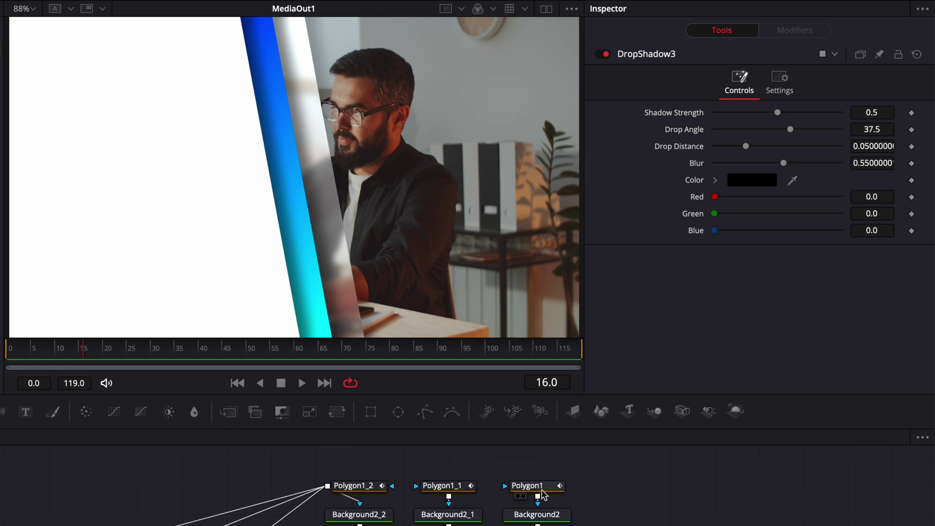
left_click(527, 485)
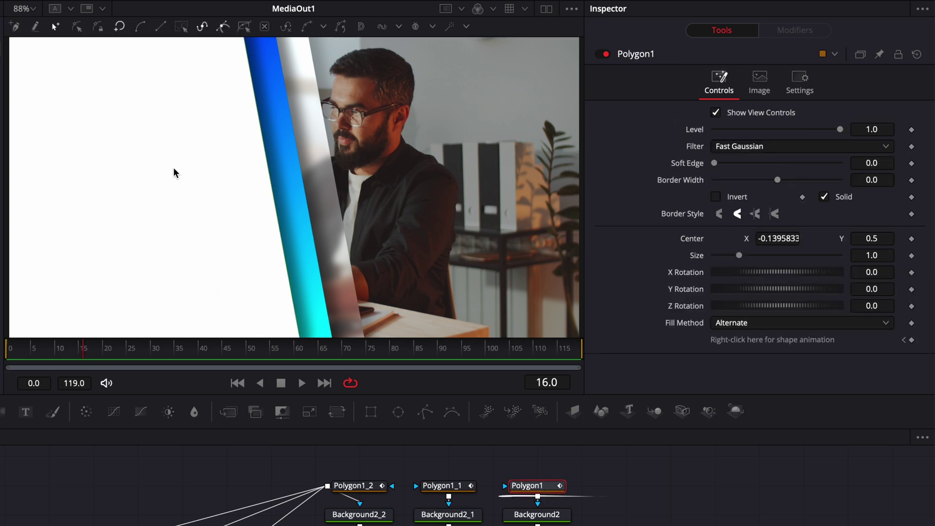
left_click(912, 238)
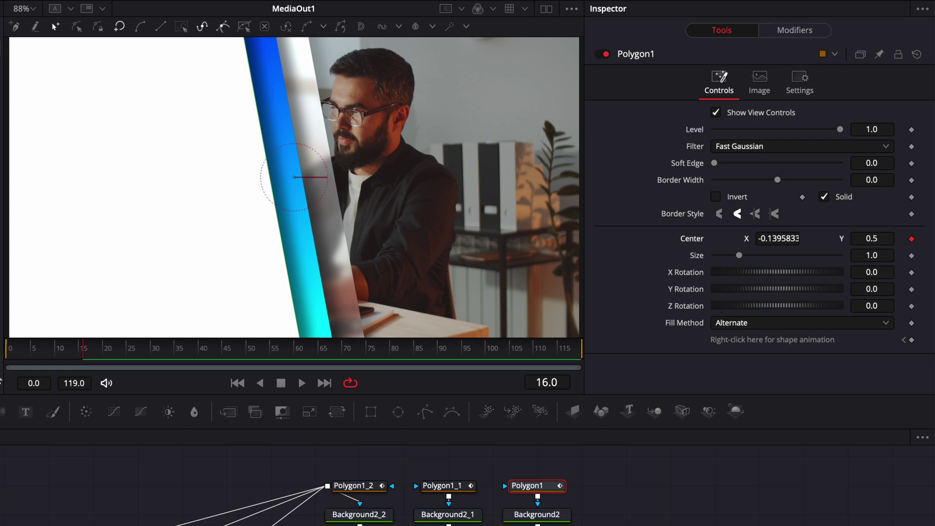
Step: At frame 0, move Polygon1's shape out of frame by raising Center X to about 1.569417, and copy that value
left_click_drag(18, 356, 10, 355)
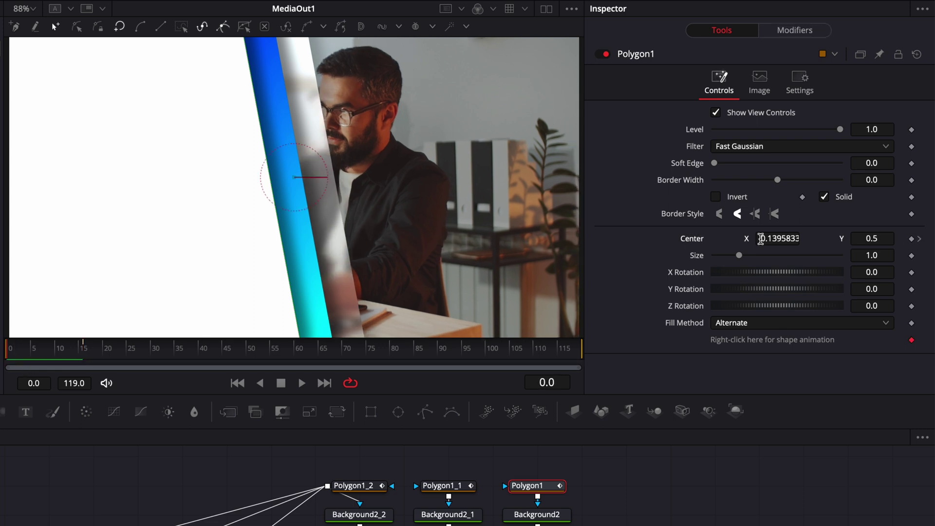
left_click_drag(760, 239, 920, 238)
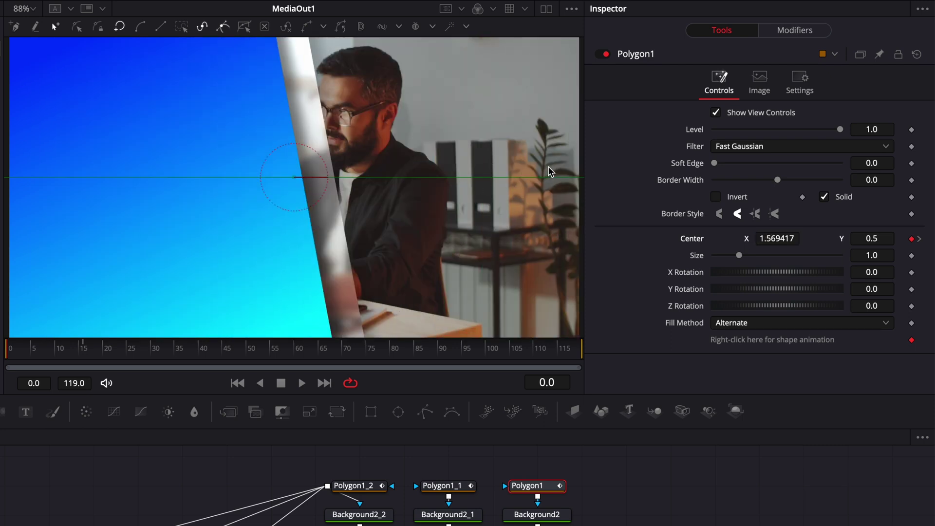
left_click(785, 239)
key("ctrl+c")
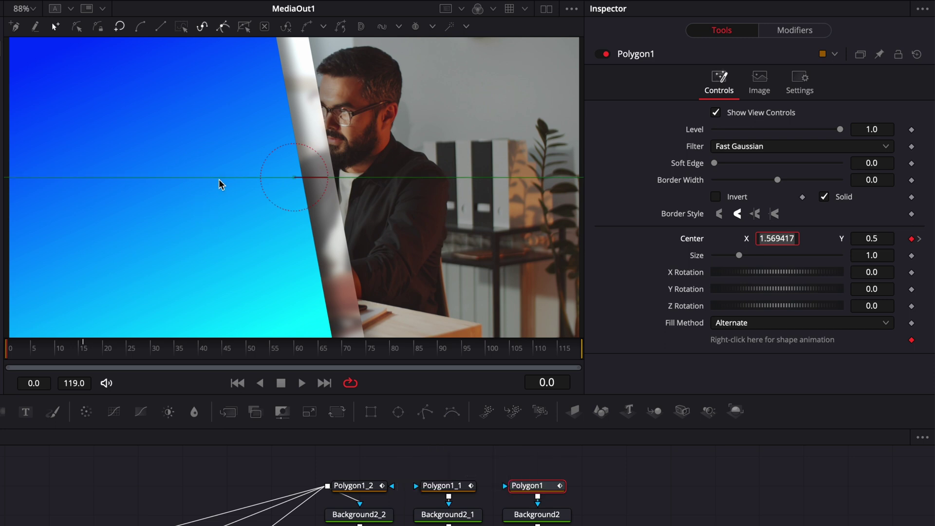
Step: Add a keyframe for Polygon1_1's Center at frame 17
left_click(441, 485)
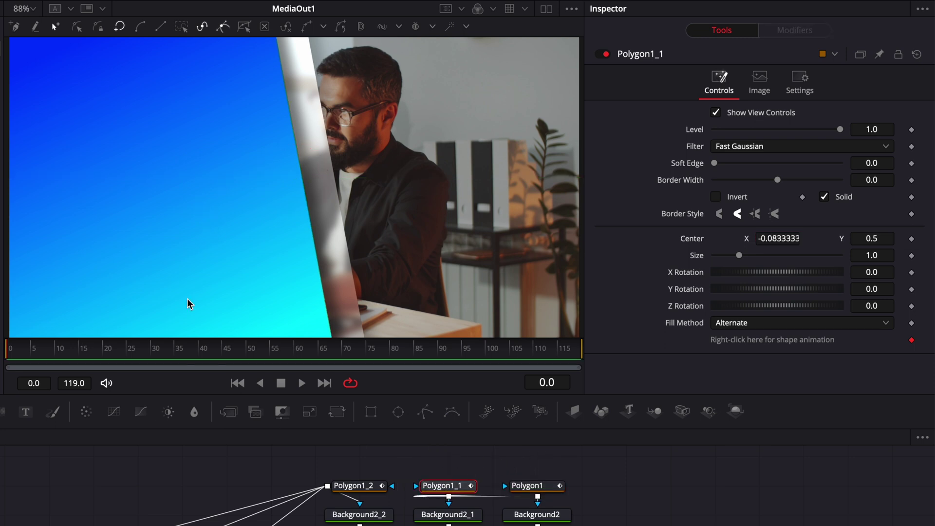
left_click_drag(61, 351, 89, 352)
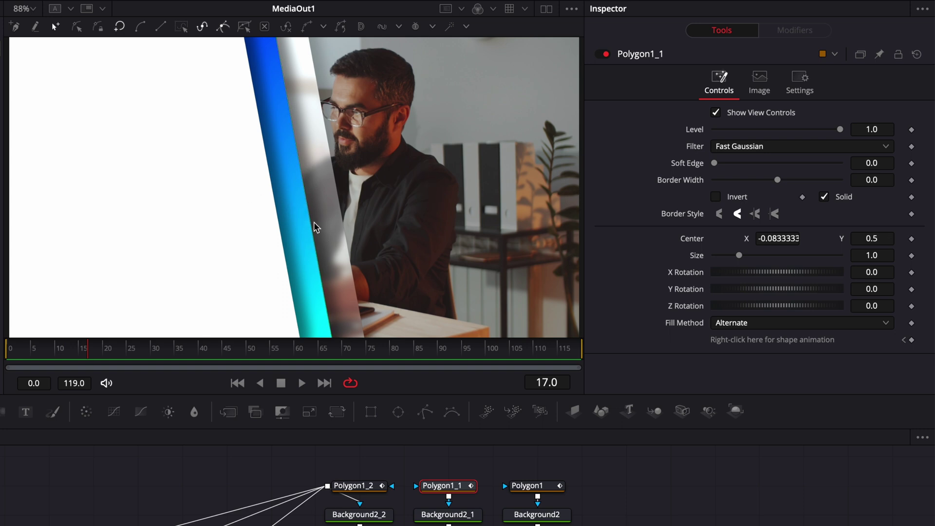
left_click(912, 239)
Step: At frame 1, set Polygon1_1's Center X to the copied value 1.569417
left_click_drag(20, 354, 13, 354)
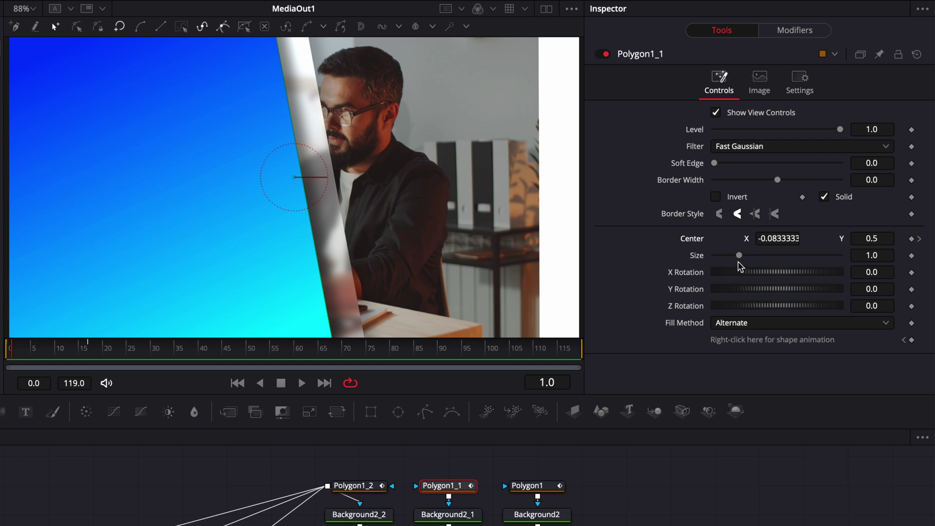
left_click(782, 240)
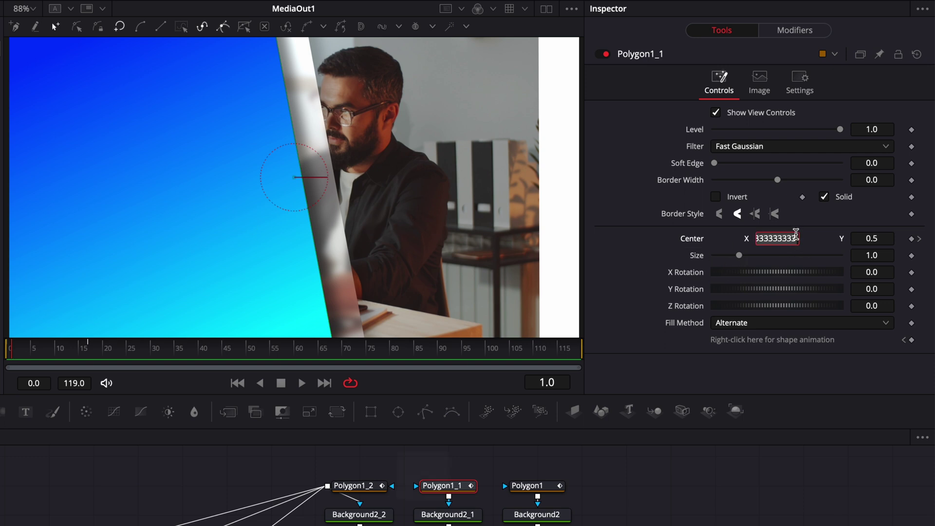
key("ctrl")
key("ctrl+v")
key("Return")
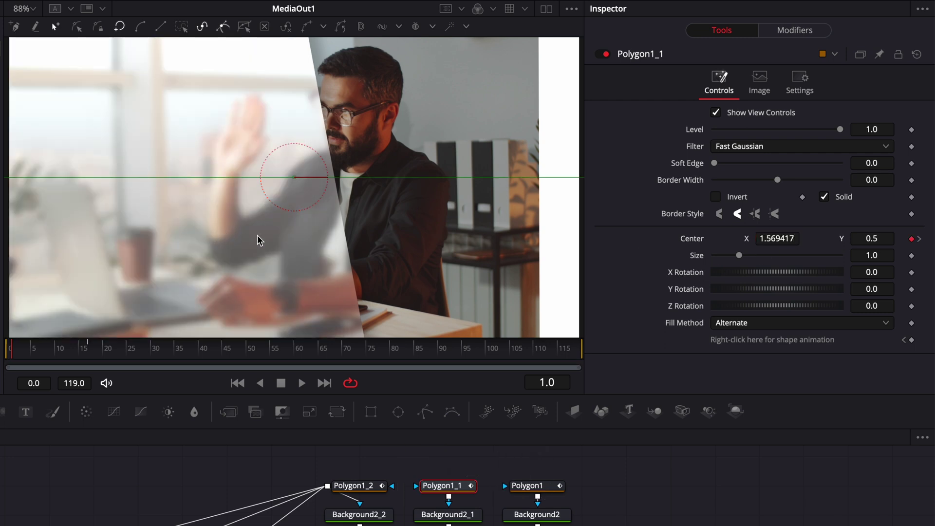
Step: Add a keyframe for Polygon1_2's Center at frame 18
left_click(357, 487)
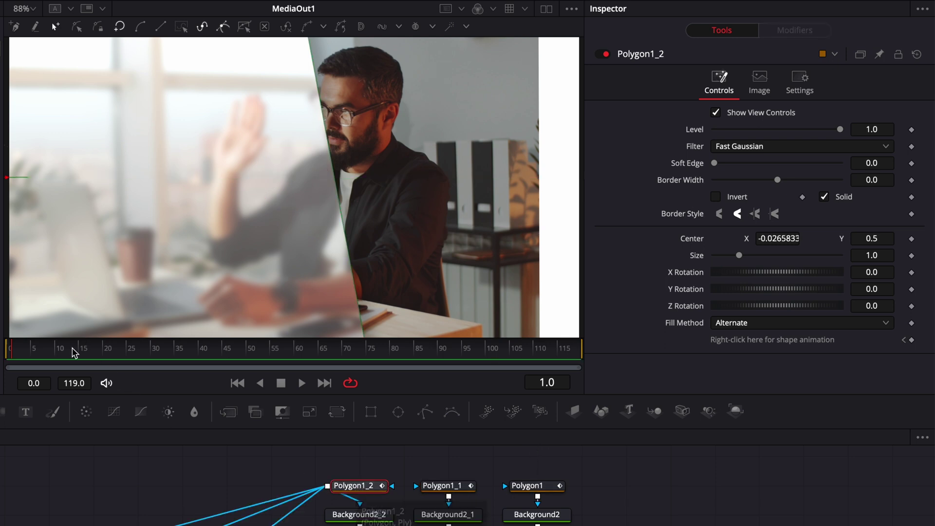
left_click_drag(73, 350, 93, 351)
left_click(912, 239)
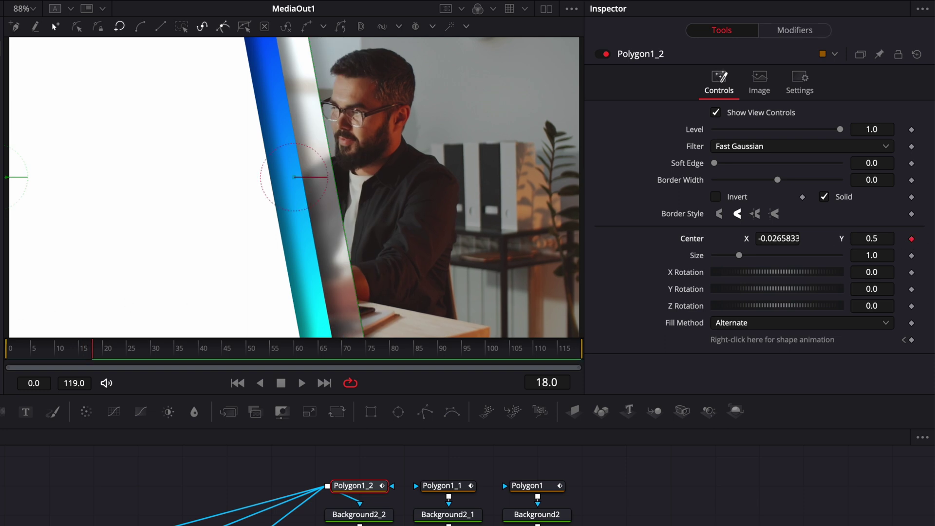
Step: At frame 2, paste 1.569417 as Polygon1_2's Center X and return the playhead to frame 0
left_click_drag(21, 361, 19, 357)
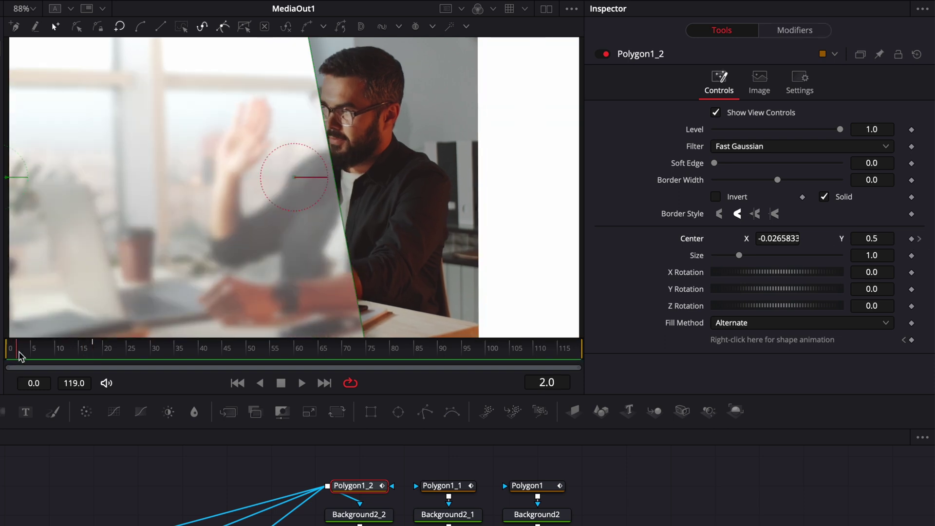
double_click(790, 238)
key("ctrl+v")
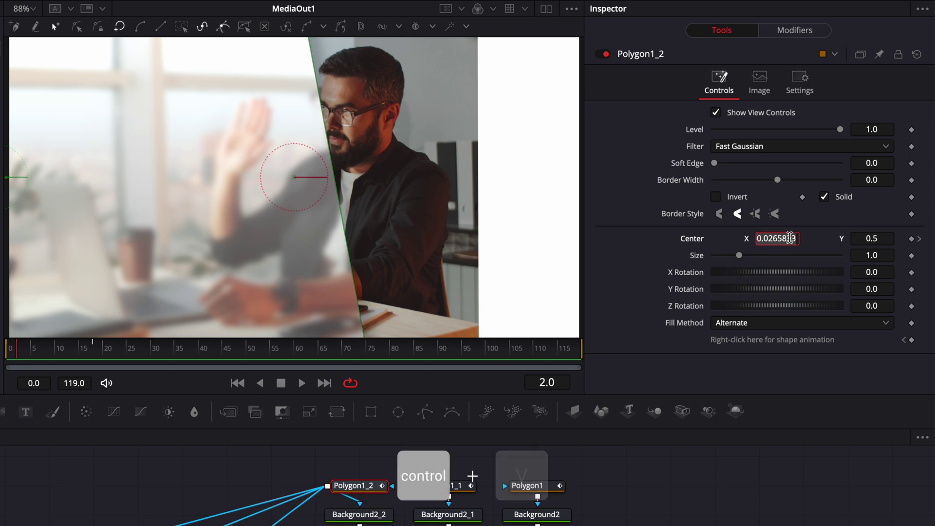
key("Return")
key("Home")
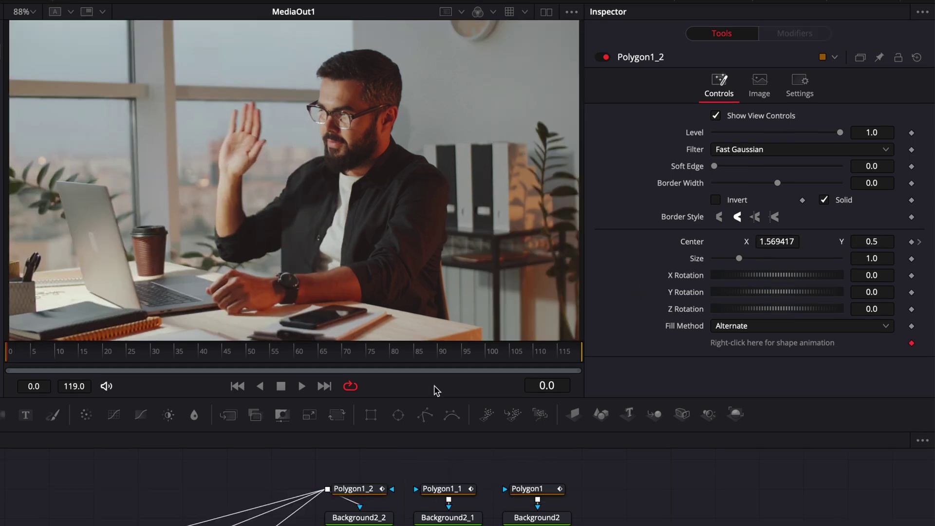
Step: Open the Spline editor, fit the curves in view, and smooth all keyframes of the three polygons
left_click(651, 11)
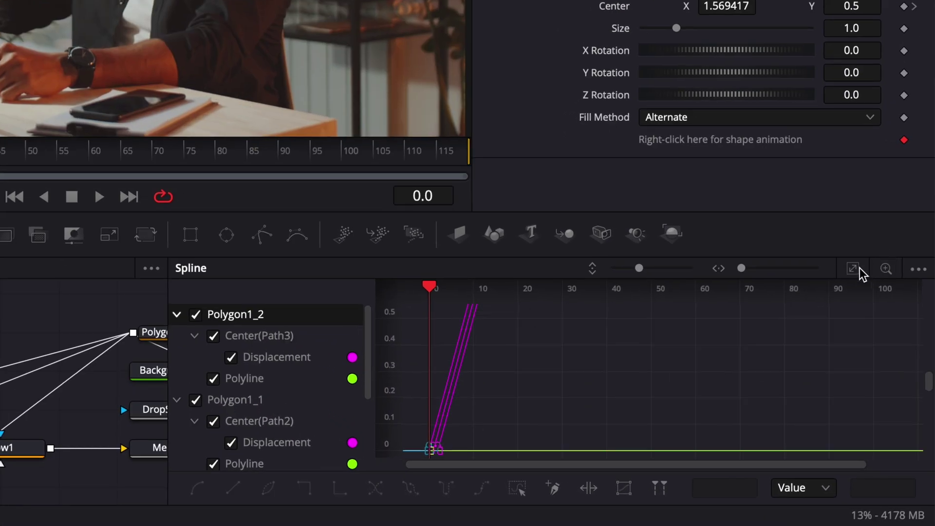
left_click(853, 268)
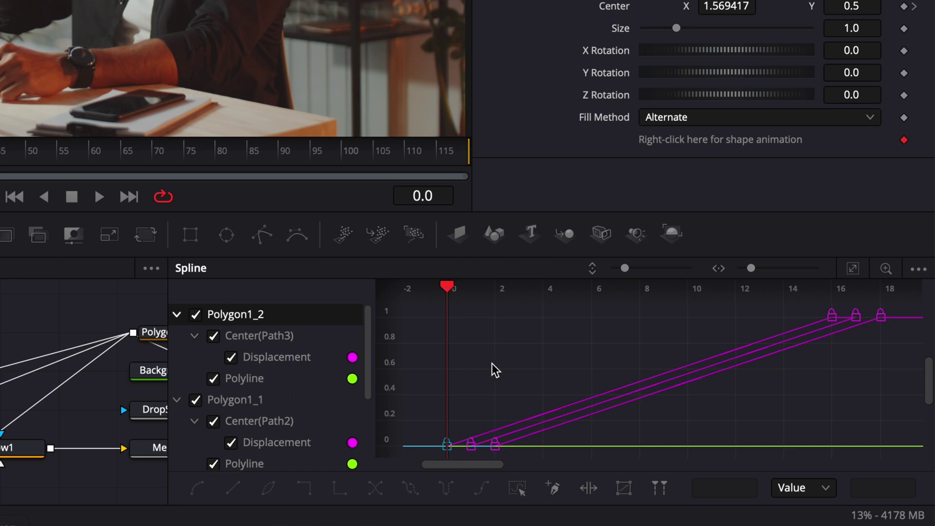
left_click_drag(419, 459, 903, 297)
key("s")
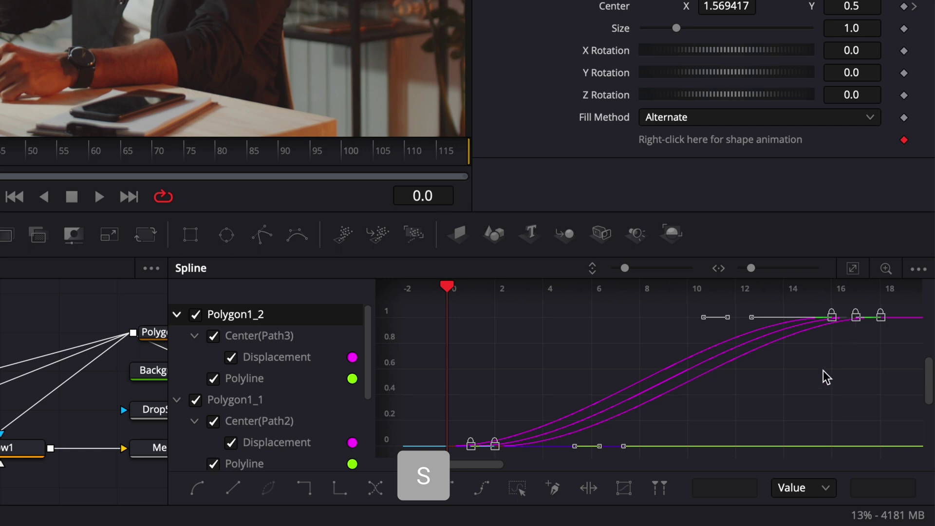
Step: Set the Ease In of the selected spline keyframes to 85 and play back the animation
key("t")
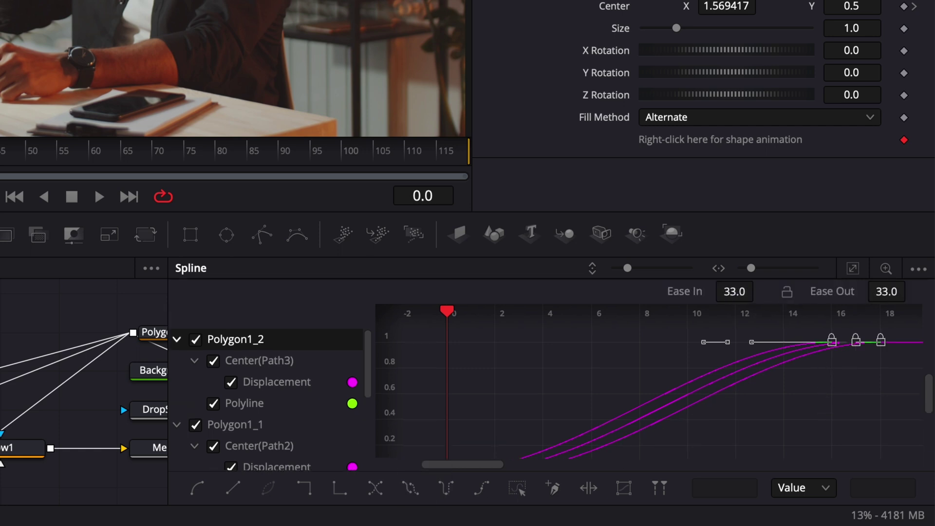
left_click_drag(758, 289, 759, 288)
key("space")
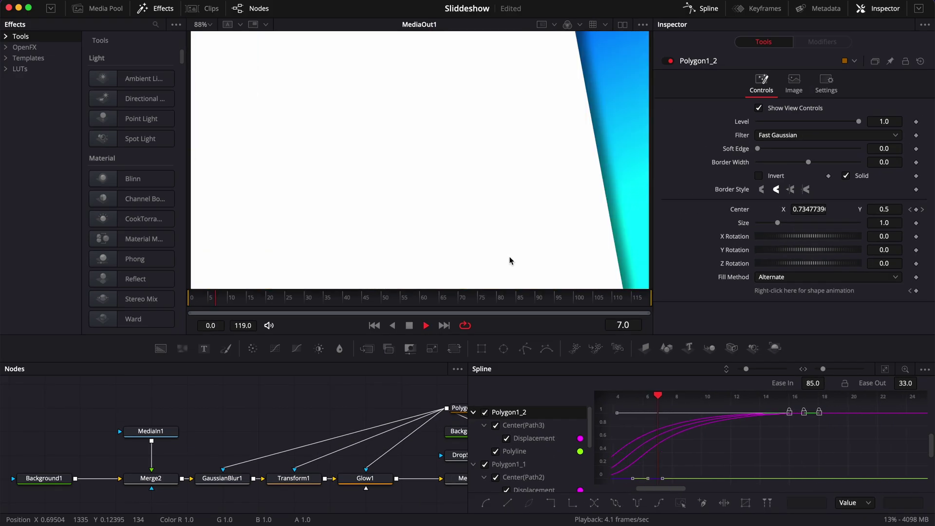
Step: Stop the playback, close the Spline editor, and move the playhead to frame 46
left_click(279, 306)
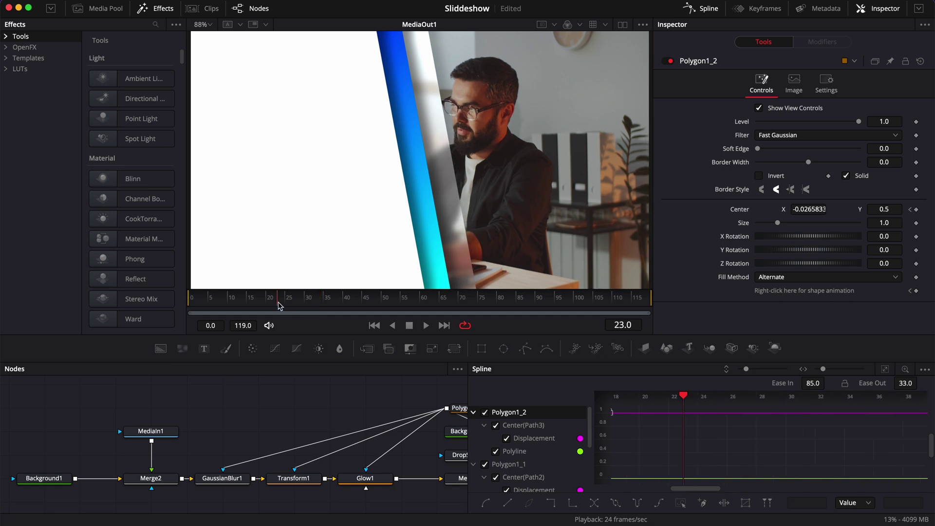
key("j")
left_click(702, 9)
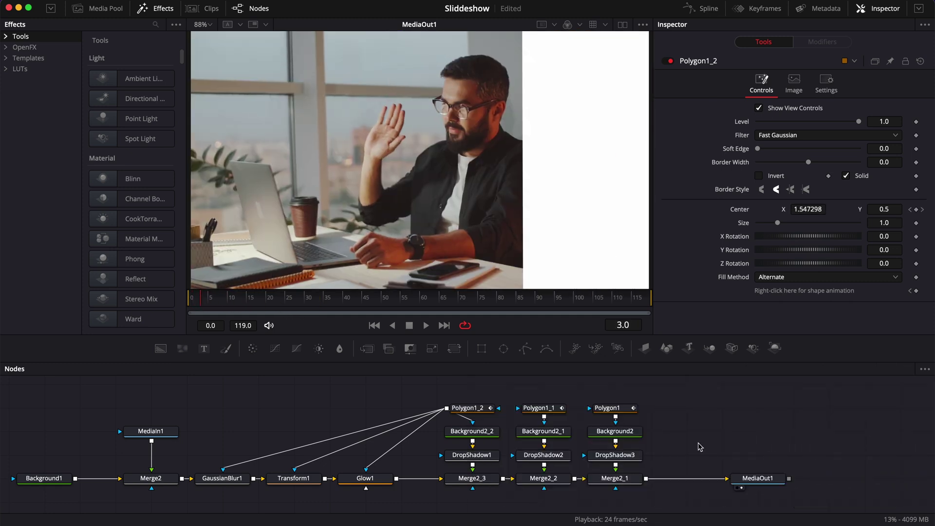
left_click(368, 296)
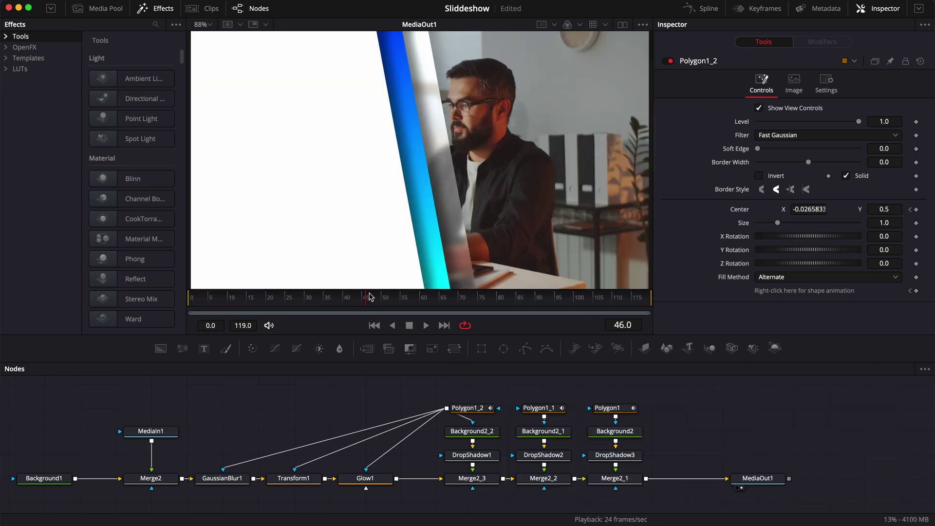
Step: Move MediaOut1 farther from Merge2_1 and add a Text node merged into the connection between them
left_click_drag(750, 478, 927, 478)
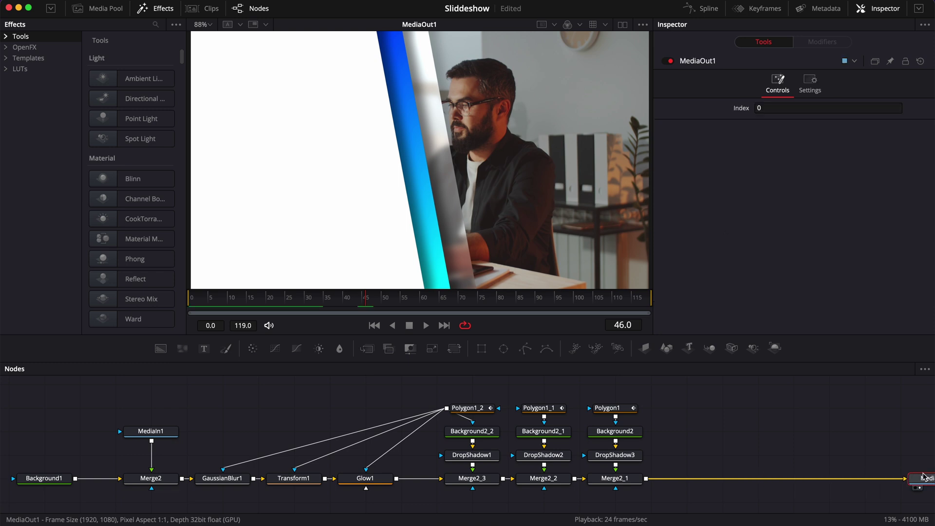
scroll(688, 440, "right", 10)
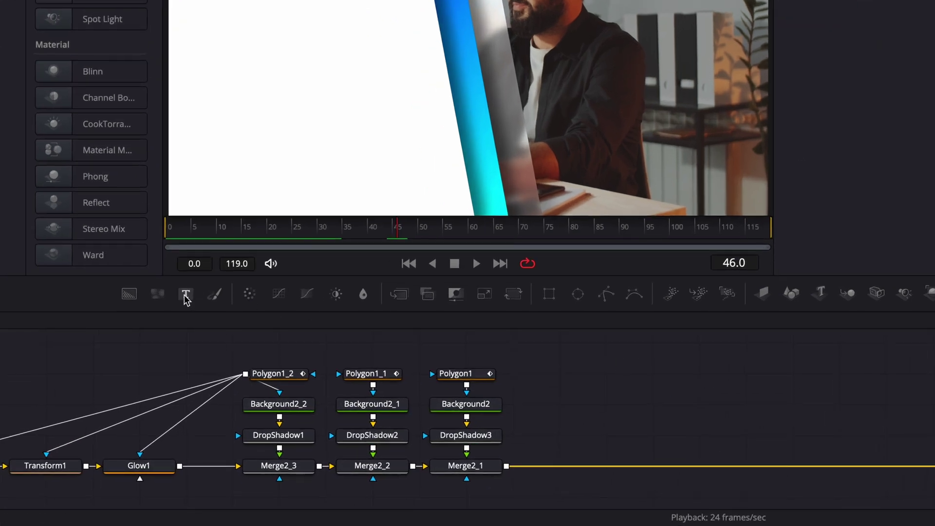
left_click_drag(527, 328, 506, 468)
left_click(614, 408)
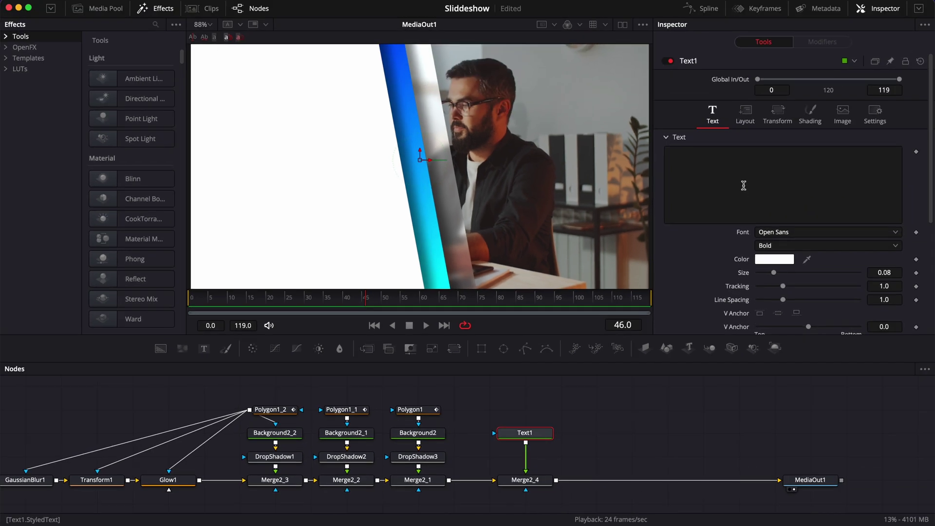
Step: Enter "CORPORATE" and "SLIDESHOW" on two lines as Text1's content
left_click(744, 185)
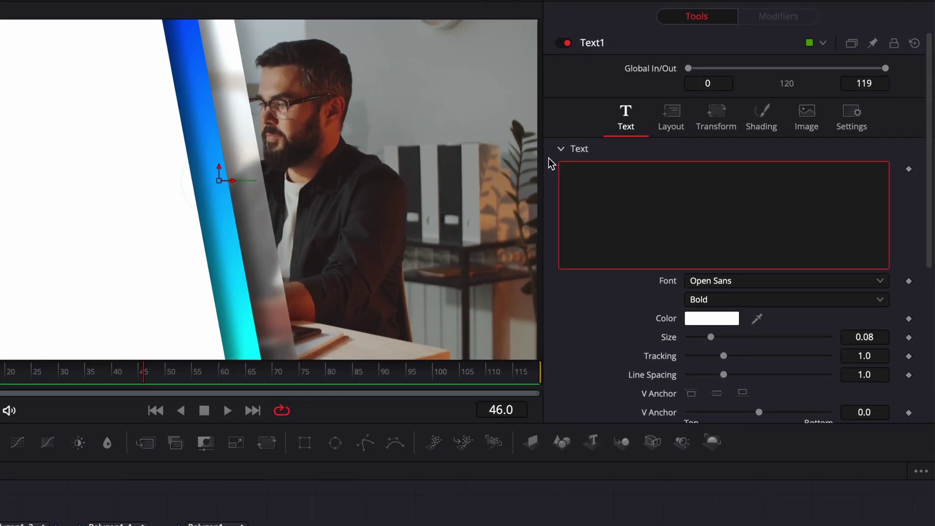
type("CORPORATE")
key("Return")
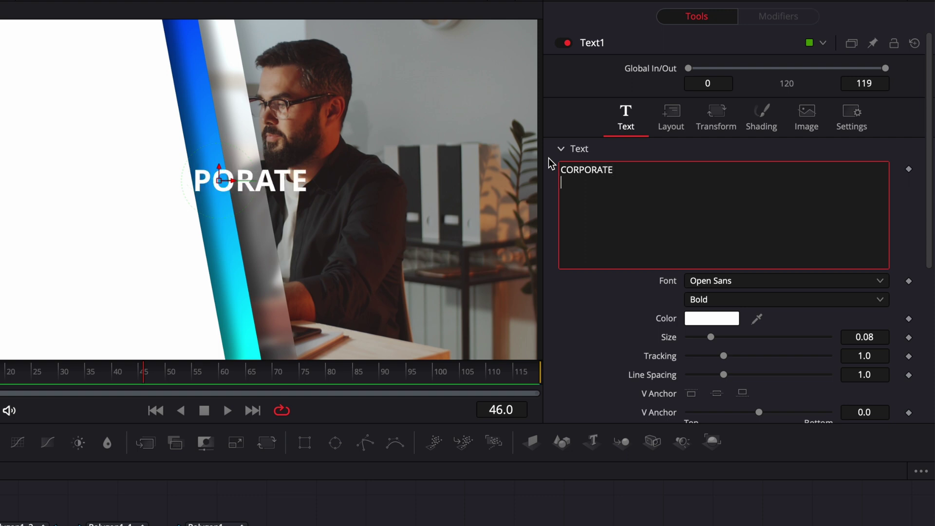
type("SLIDESH")
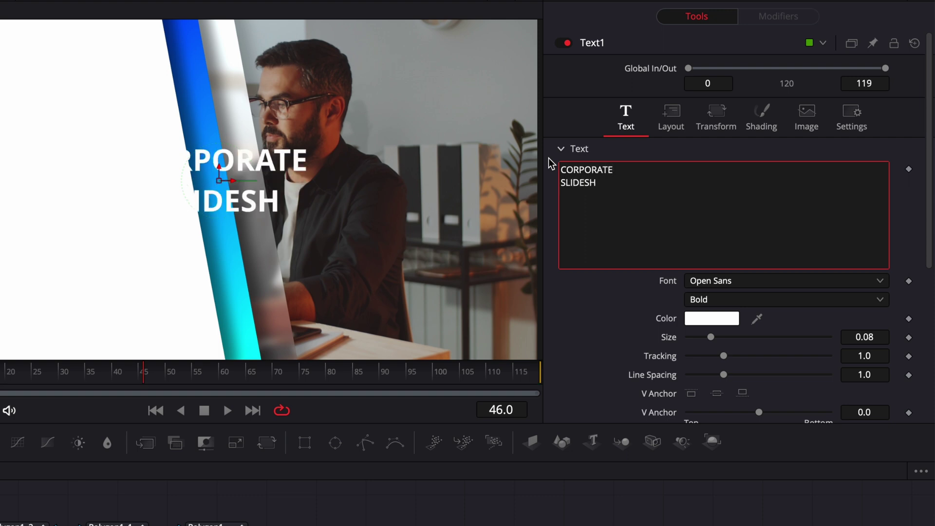
type("OW")
Step: Set the title's font to Poppins and its colour to a dark grey
left_click(706, 282)
type("Poppins")
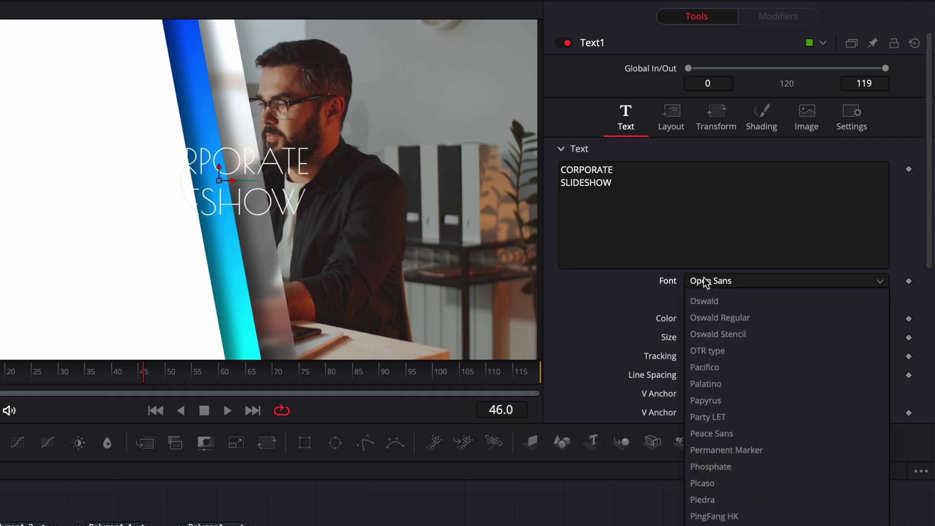
key("Return")
left_click(711, 319)
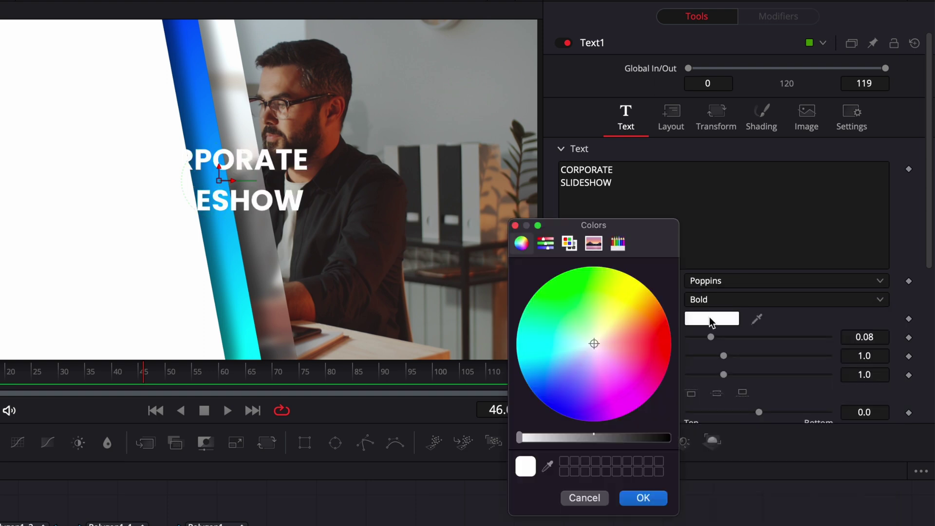
left_click_drag(659, 439, 650, 439)
left_click(643, 497)
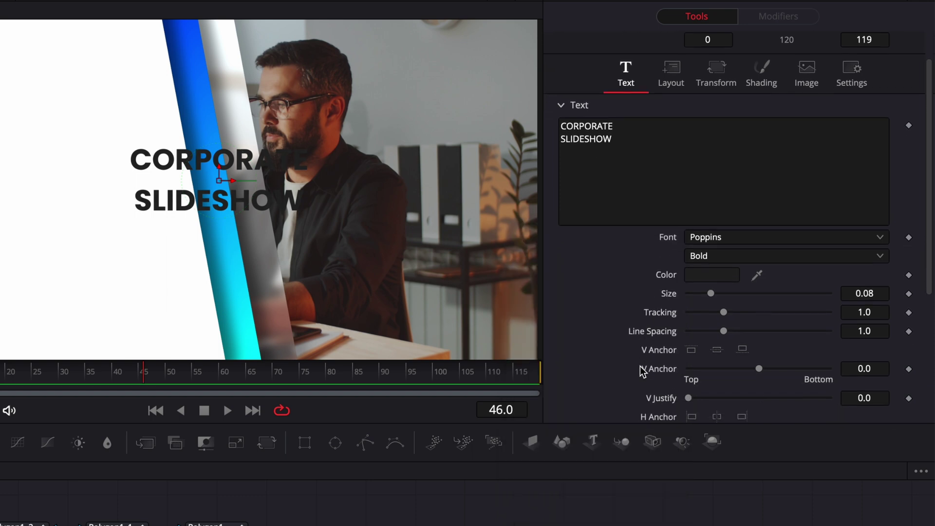
Step: Lay out the title with bottom and left anchors and 0.706 line spacing, placed slightly below mid-height on the white shape
scroll(645, 371, "down", 3)
left_click(744, 282)
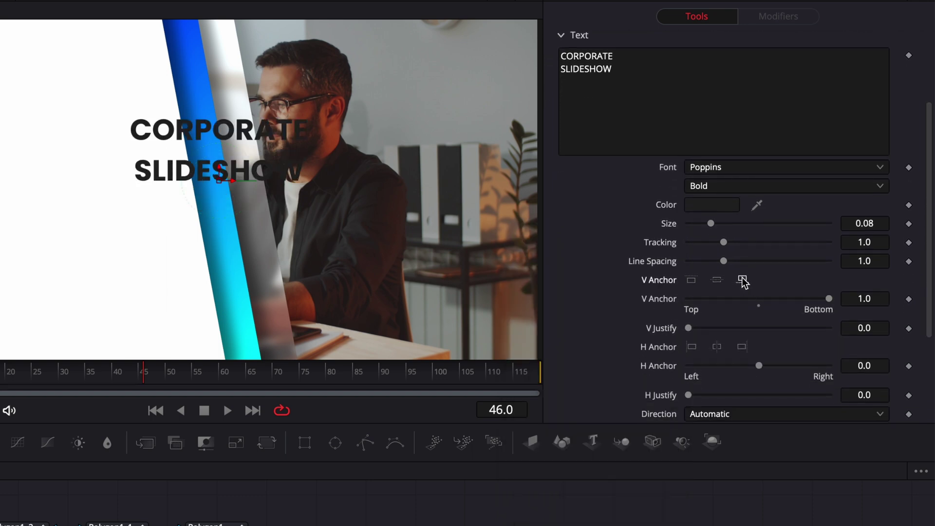
left_click(691, 347)
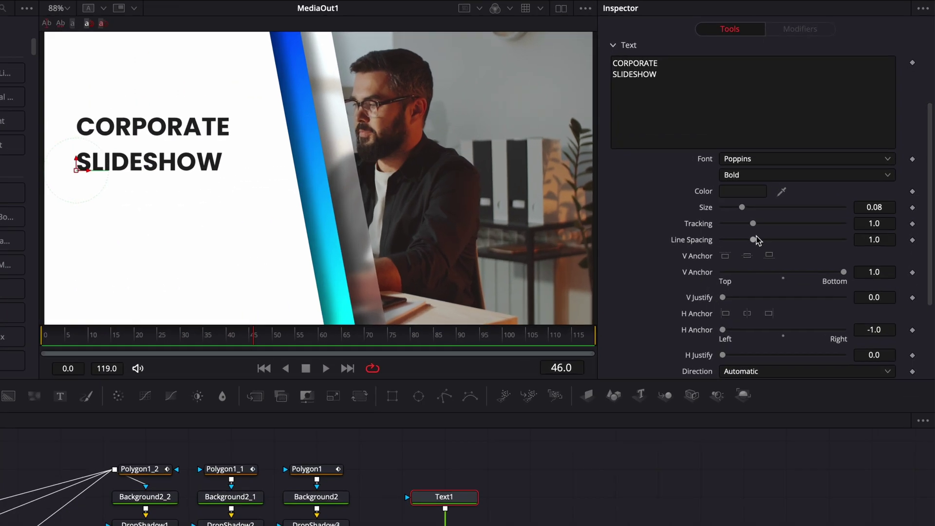
left_click_drag(741, 245, 735, 245)
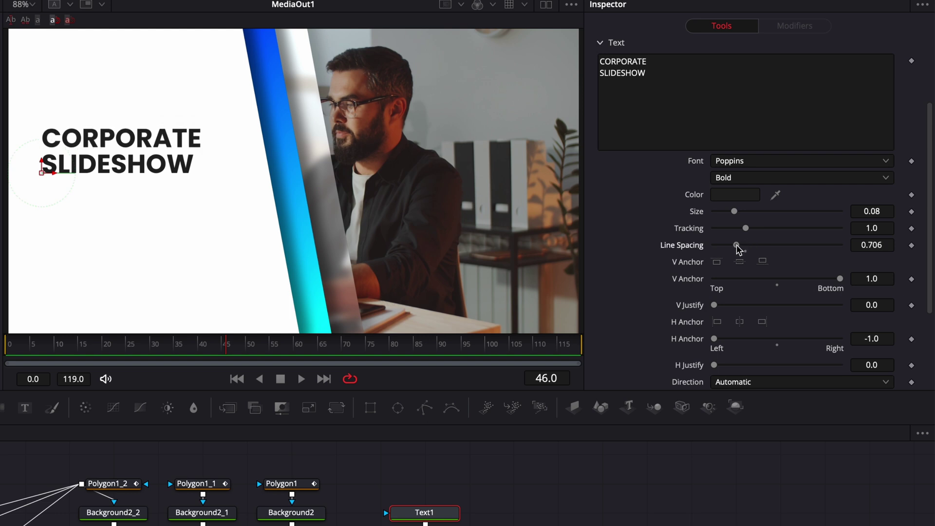
left_click_drag(42, 166, 42, 226)
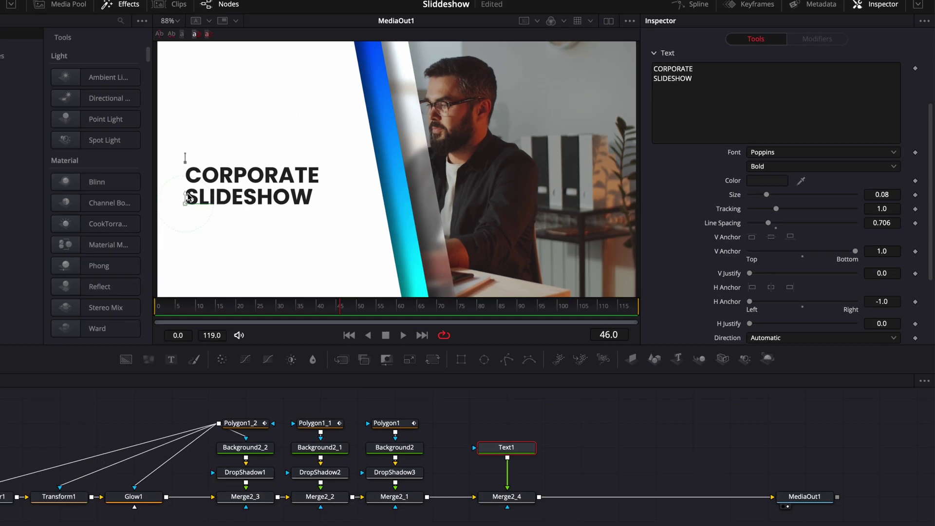
Step: Add a second Text node merged between Merge2_4 and MediaOut1, and select Text2
left_click_drag(203, 353, 556, 480)
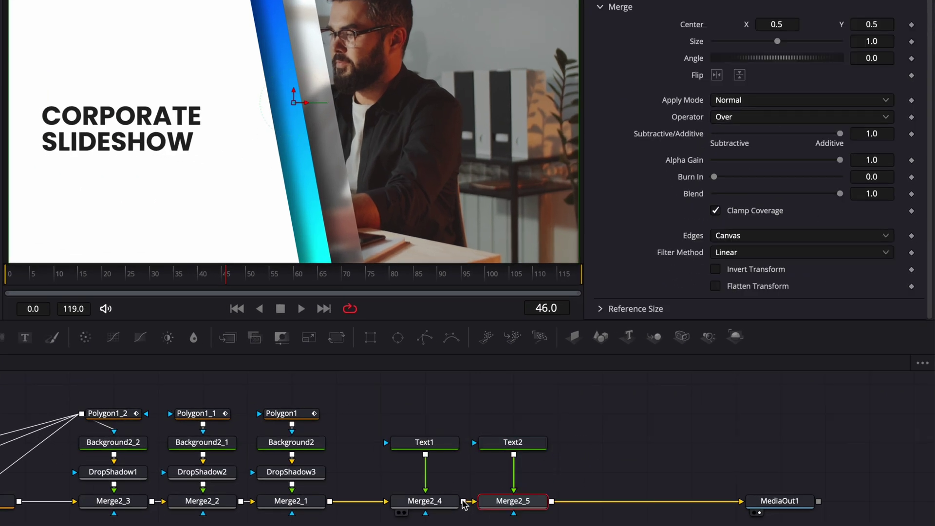
left_click(513, 442)
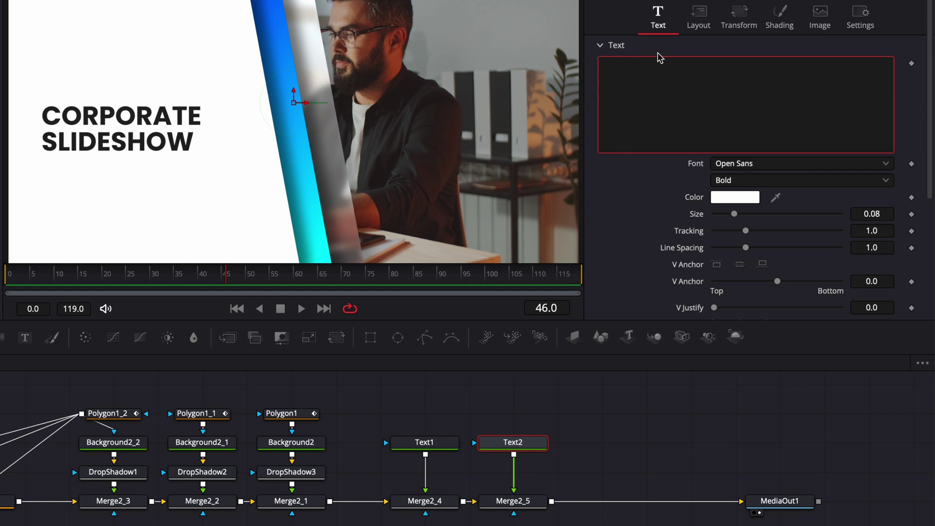
Step: Set Text2 to "This is a tutorial to learn how to make / a corporate slideshow in fusion. We'll be using glasmorphism technics and the polygon mask"
type("This is a tutorial to learn how to make")
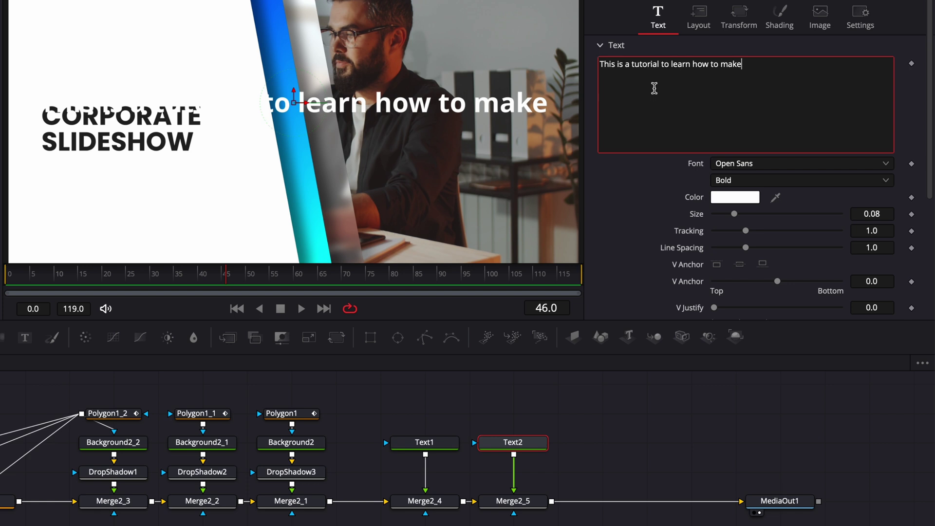
key("Return")
type("a corporate slideshow in fusion. We'll be using glasmorphism technics and the polygon mask")
Step: Set Text2's font to Poppins in the Regular style
left_click(751, 164)
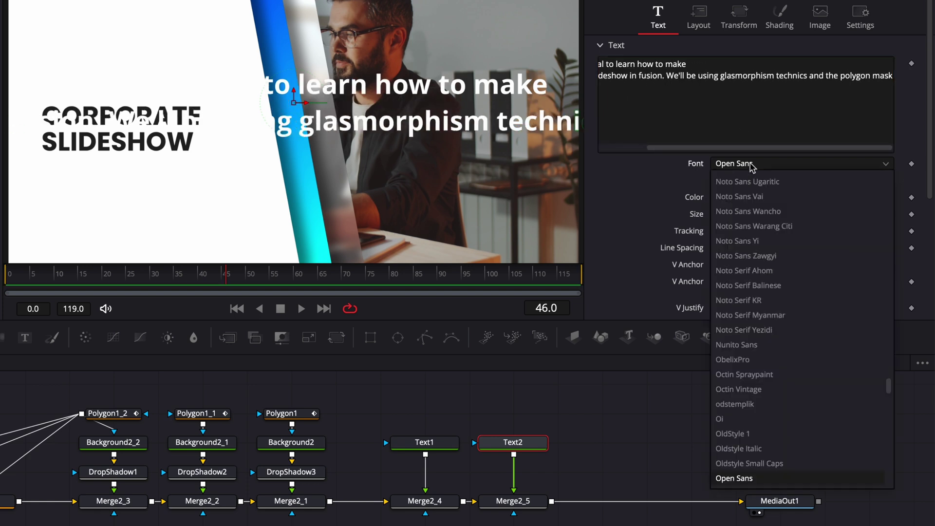
scroll(752, 165, "down", 5)
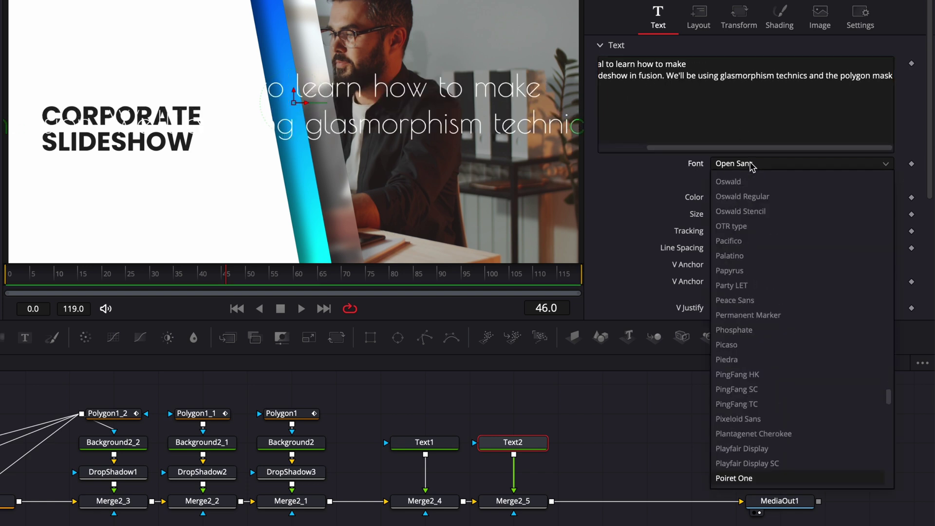
left_click(751, 181)
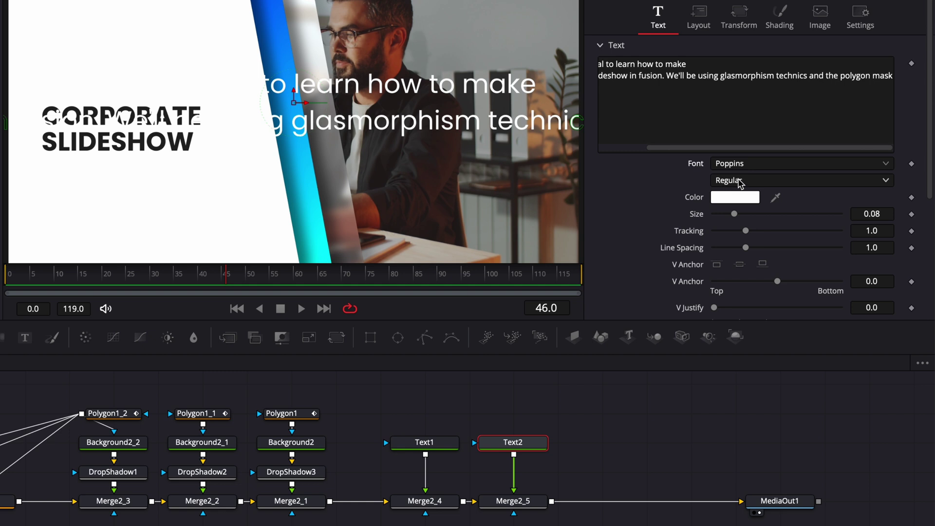
Step: Copy the hex colour 222222 from Text1's colour settings
left_click(434, 443)
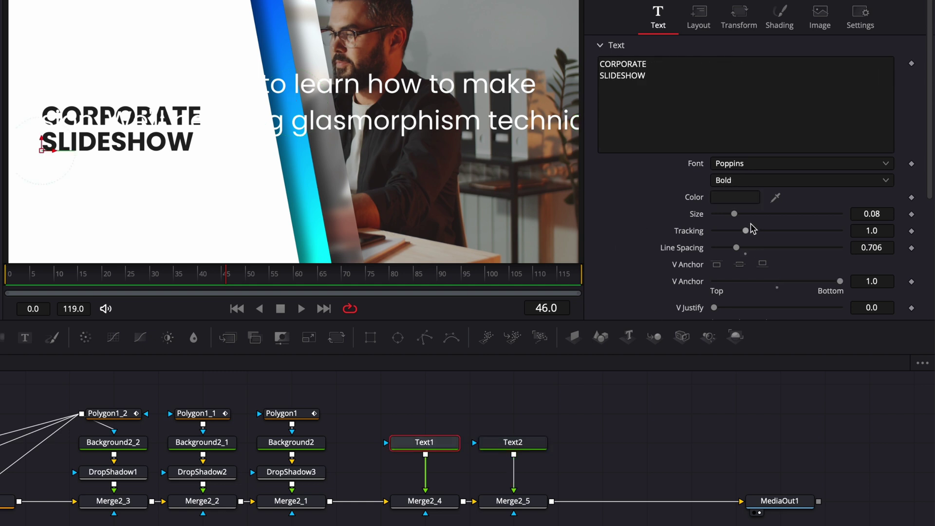
left_click(736, 197)
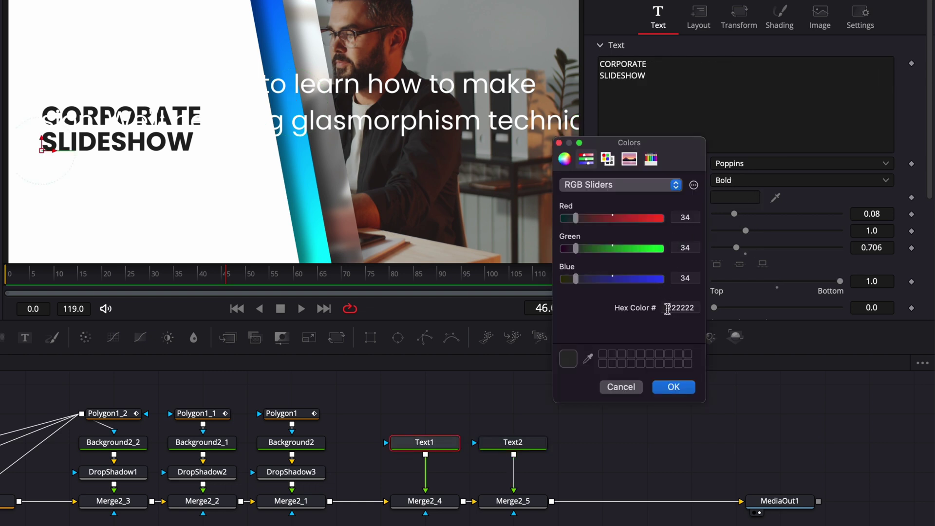
left_click(695, 308)
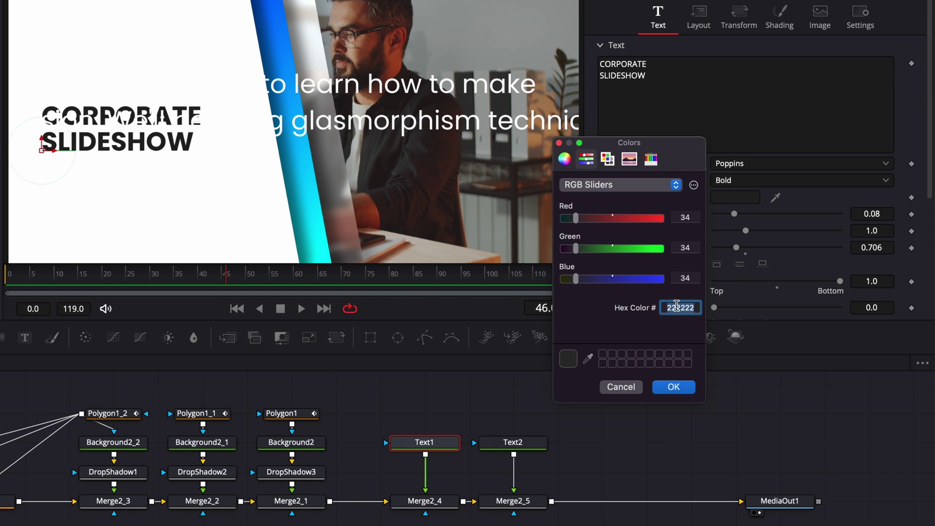
right_click(676, 305)
left_click(700, 388)
left_click(680, 389)
Step: Paste the hex value 222222 as Text2's colour and apply it
left_click(513, 441)
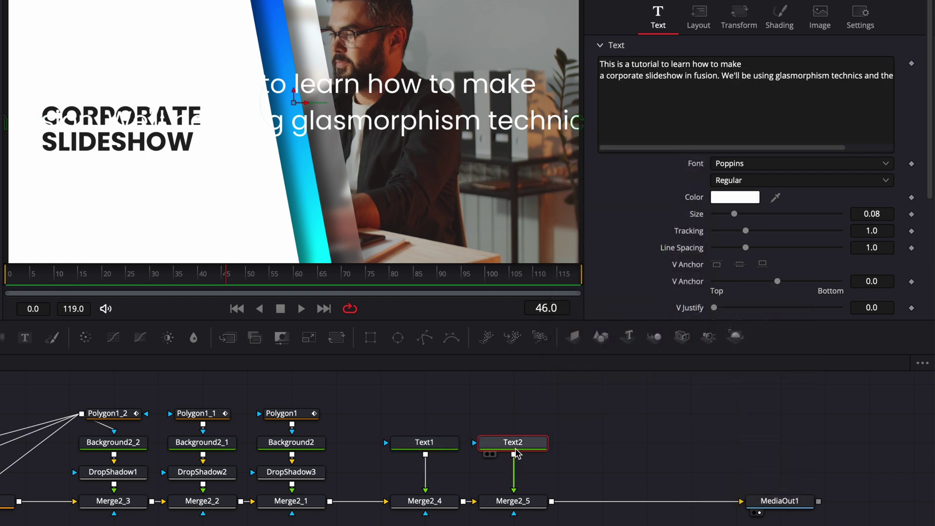
left_click(725, 200)
right_click(678, 307)
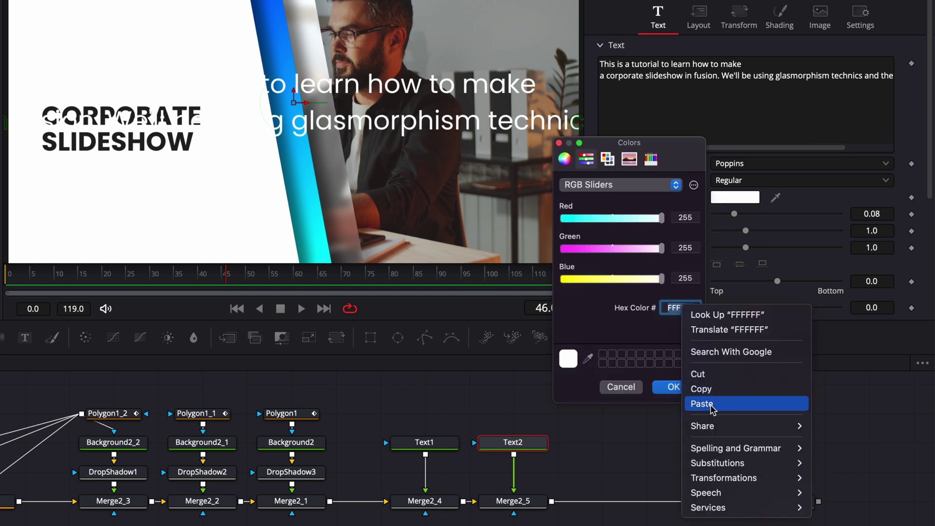
left_click(691, 402)
left_click(688, 392)
Step: Anchor the description text to the bottom vertically and to the left horizontally
scroll(678, 234, "down", 2)
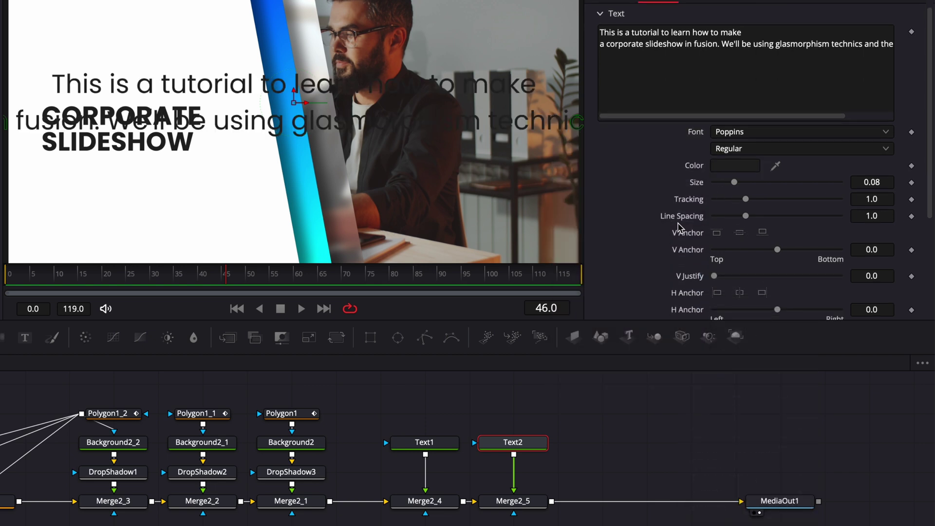
left_click(763, 233)
scroll(764, 234, "down", 2)
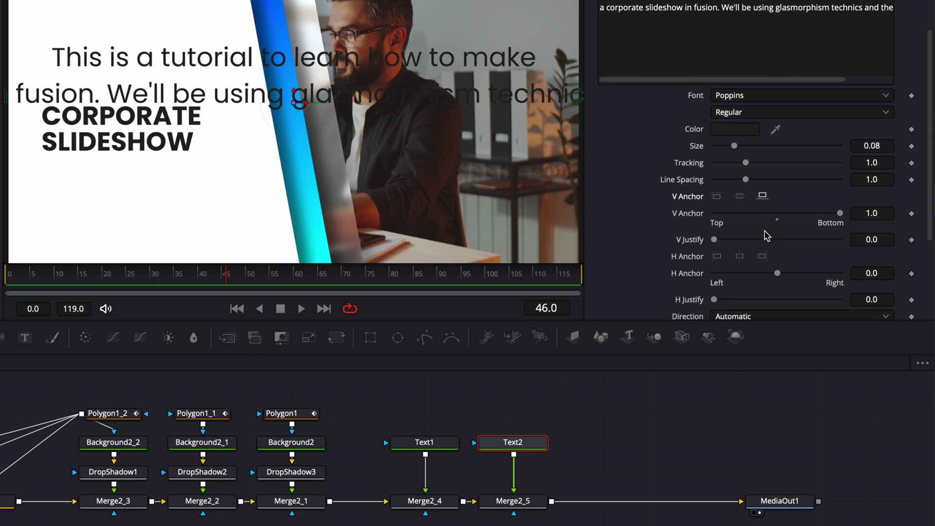
left_click(717, 257)
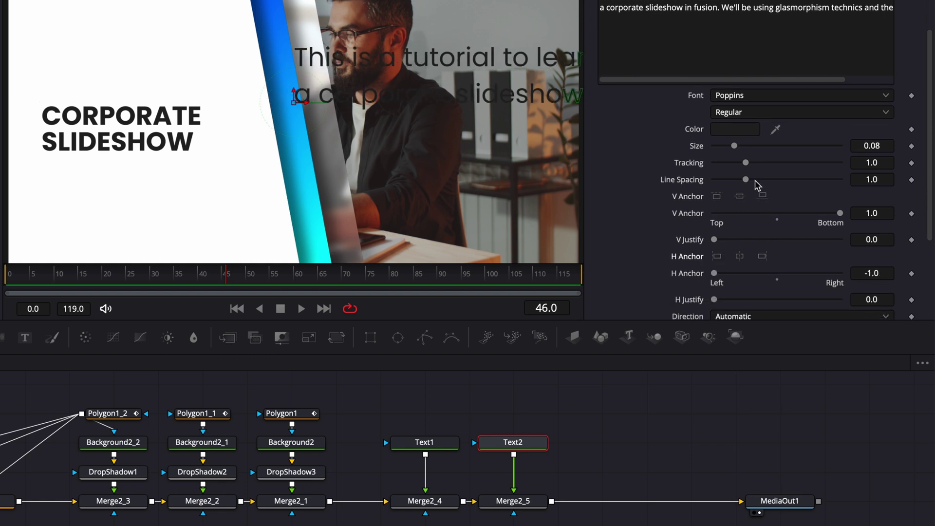
Step: Set the description's line spacing to 0.599 and place the text below the title on the white shape
left_click_drag(745, 180, 733, 181)
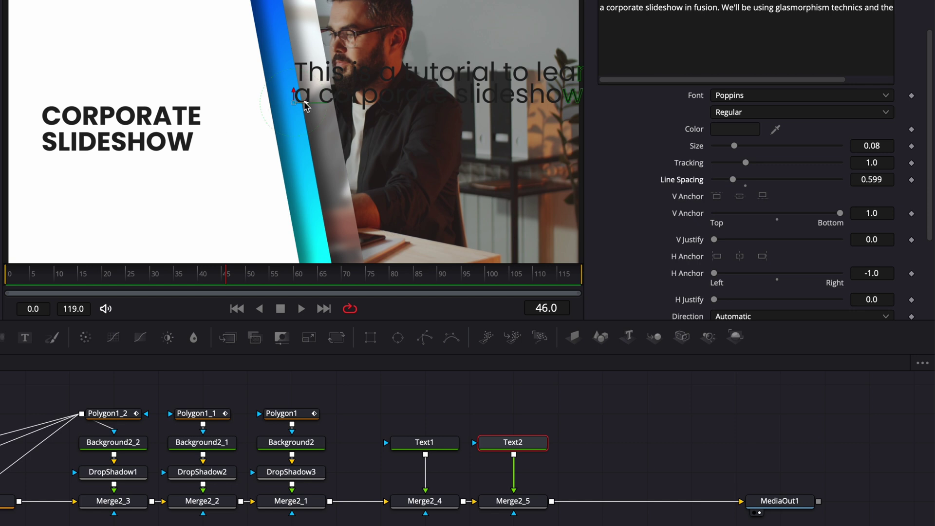
left_click_drag(295, 114, 38, 225)
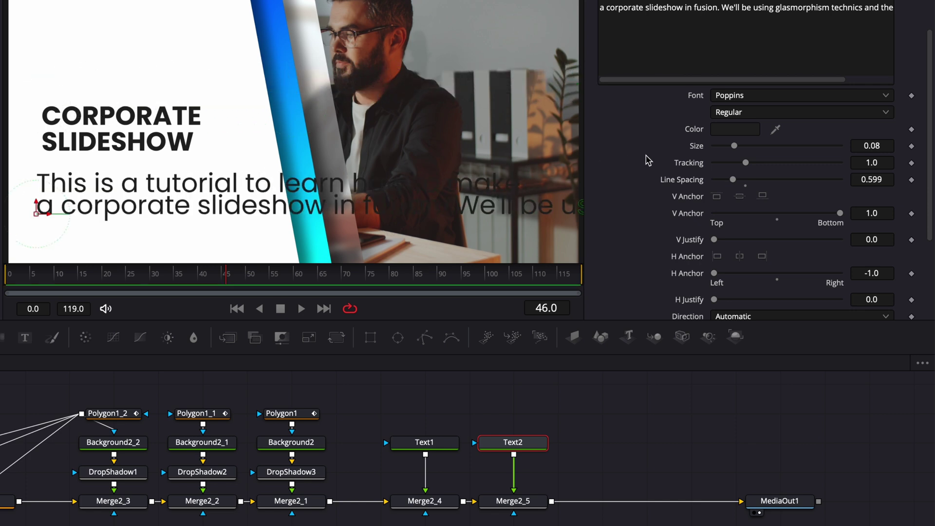
Step: Reduce the description's size to 0.0304 and set its line spacing to 0.856
double_click(889, 146)
type("0.0492")
key("Return")
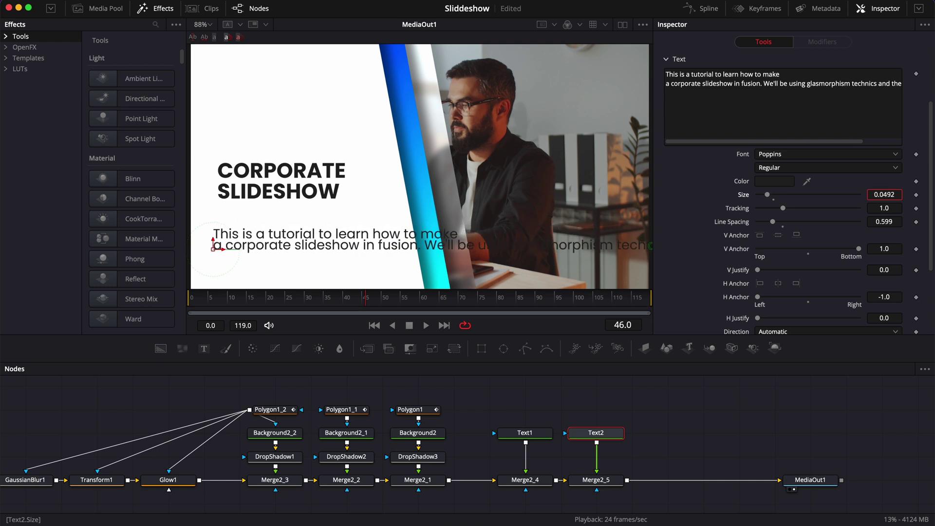
left_click_drag(767, 195, 775, 223)
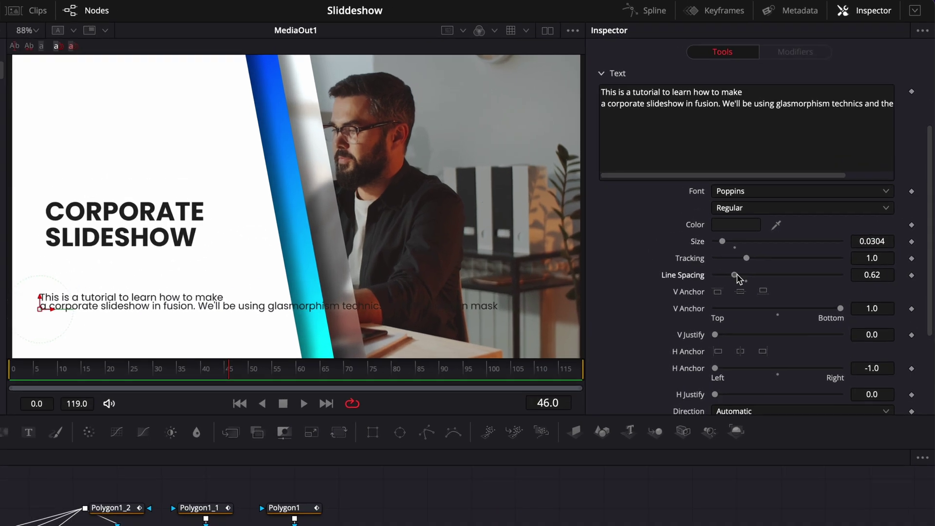
left_click_drag(737, 279, 744, 278)
Step: Split the description into five lines, replacing its ending with "as well as the polygon mask. Also we'll make sure it is easy to use from the edit page."
left_click(725, 106)
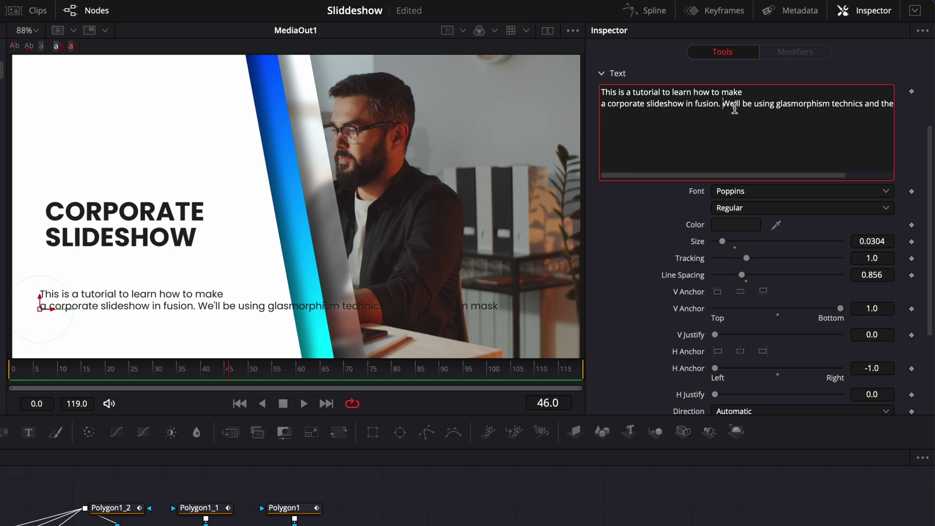
key("Return")
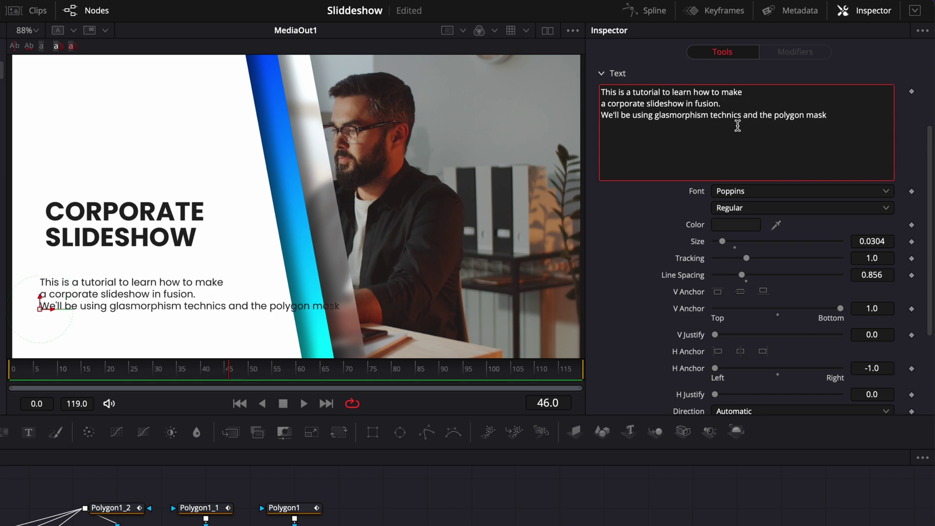
left_click(746, 117)
key("Return")
Step: Align the description with the title's left edge, anchor it to the top vertically and move it directly beneath the title
left_click_drag(48, 308, 63, 309)
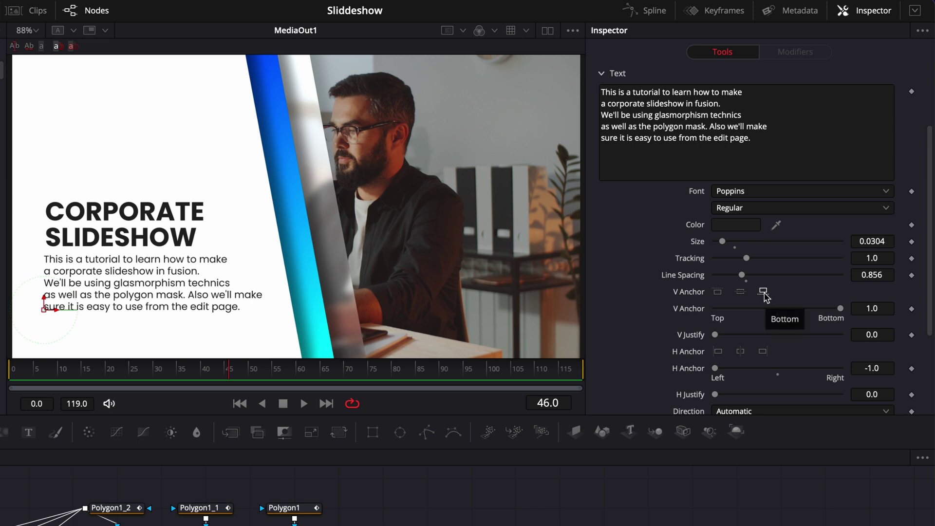
left_click(718, 292)
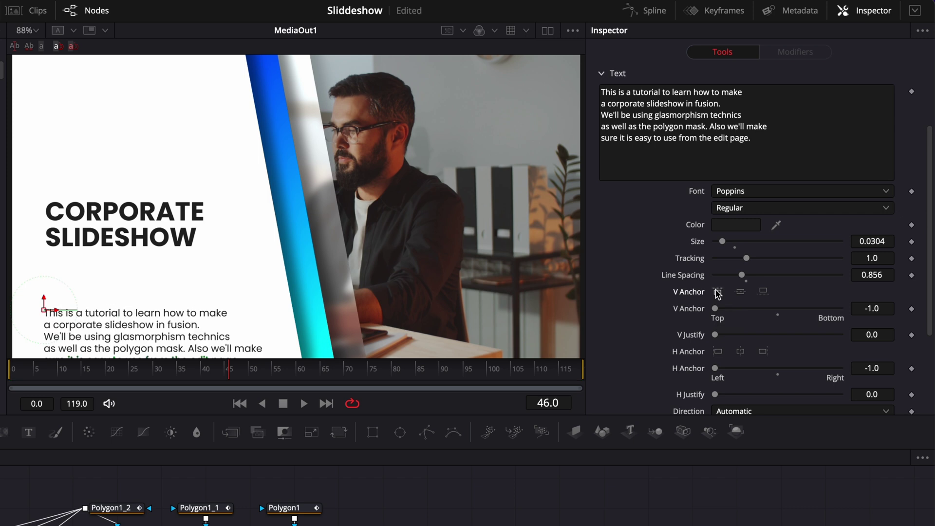
left_click_drag(42, 309, 44, 248)
Step: Test the description's top anchor by adding four blank lines after the last sentence and deleting them
left_click(764, 140)
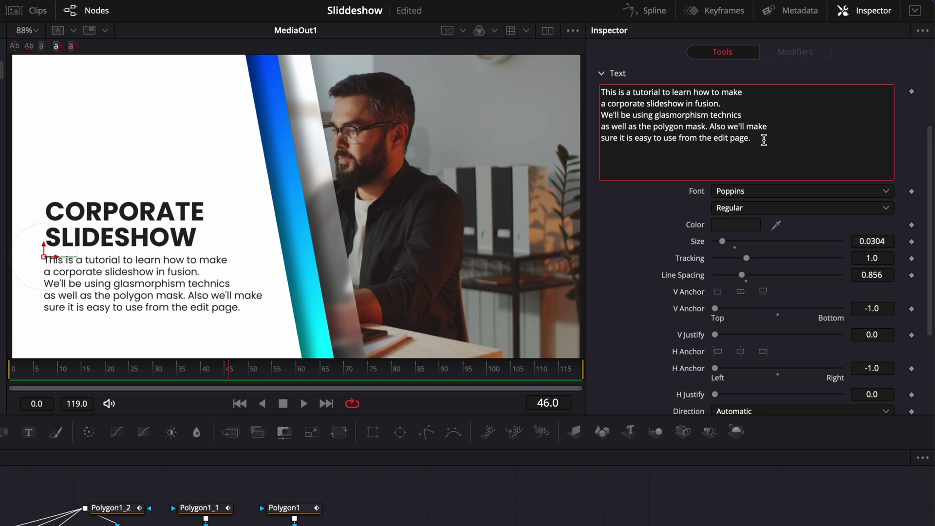
key("Return")
key("Return")
key("Return")
key("Return")
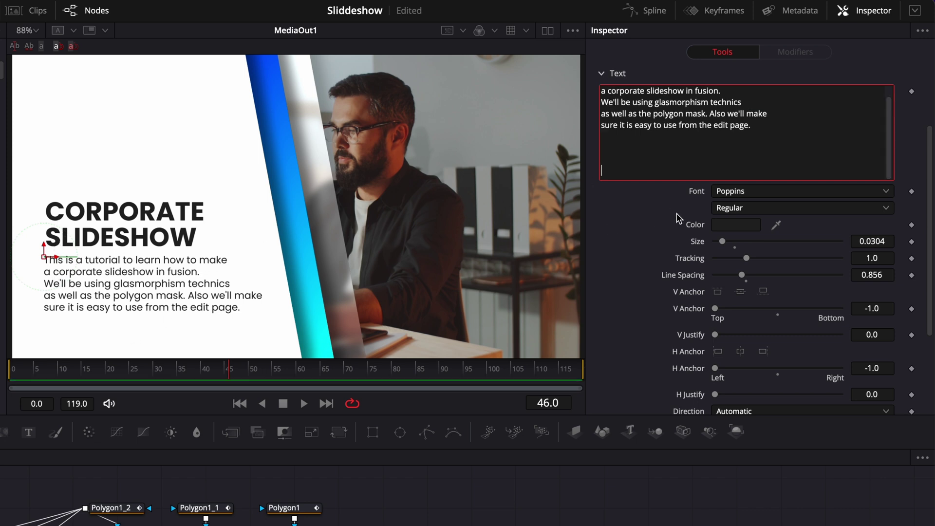
key("BackSpace")
key("BackSpace")
key("BackSpace")
key("BackSpace")
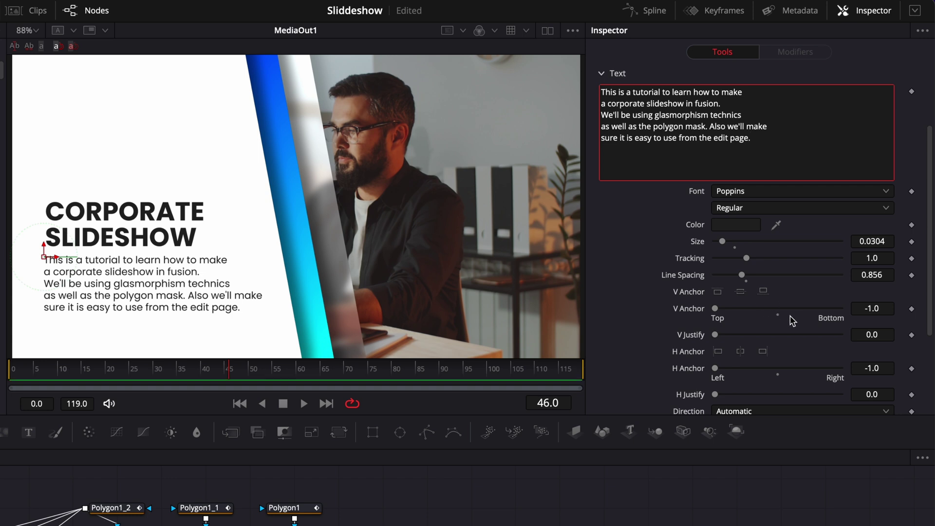
Step: Try the bottom vertical anchor on the description by adding and deleting four blank lines, and append the test text dfdddd
left_click(764, 292)
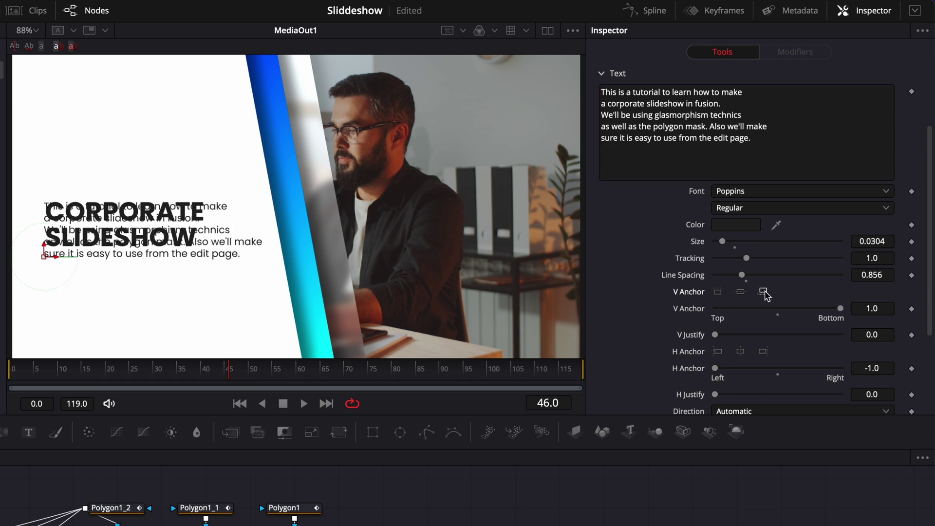
left_click(760, 138)
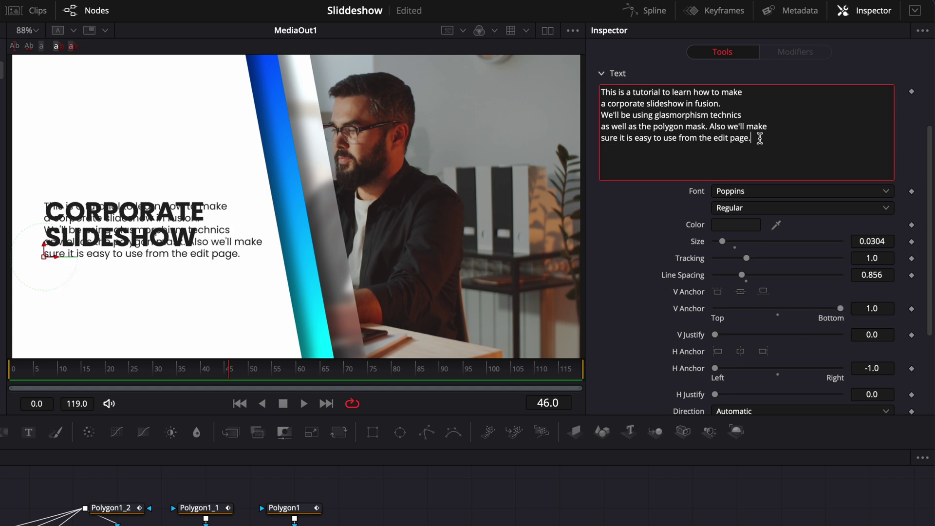
key("Return")
key("Return")
key("Return")
key("Return")
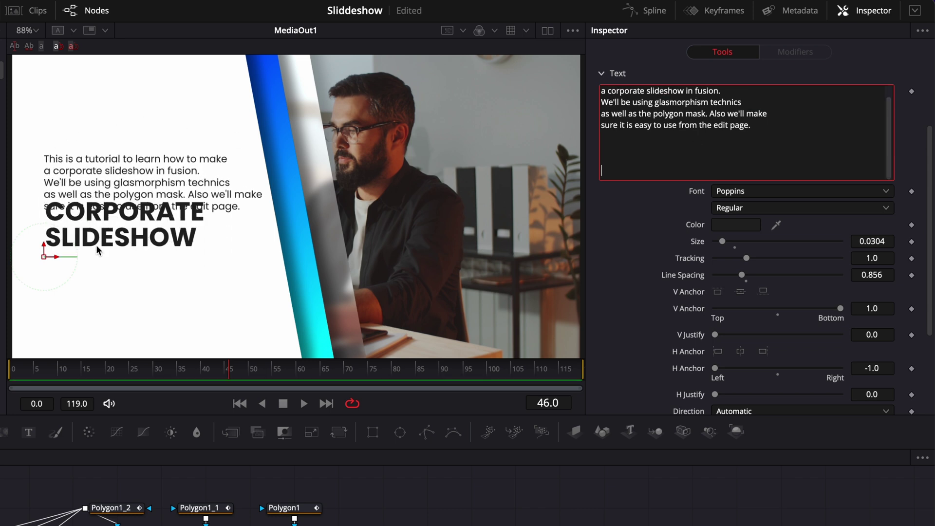
key("BackSpace")
key("BackSpace")
key("BackSpace")
key("BackSpace")
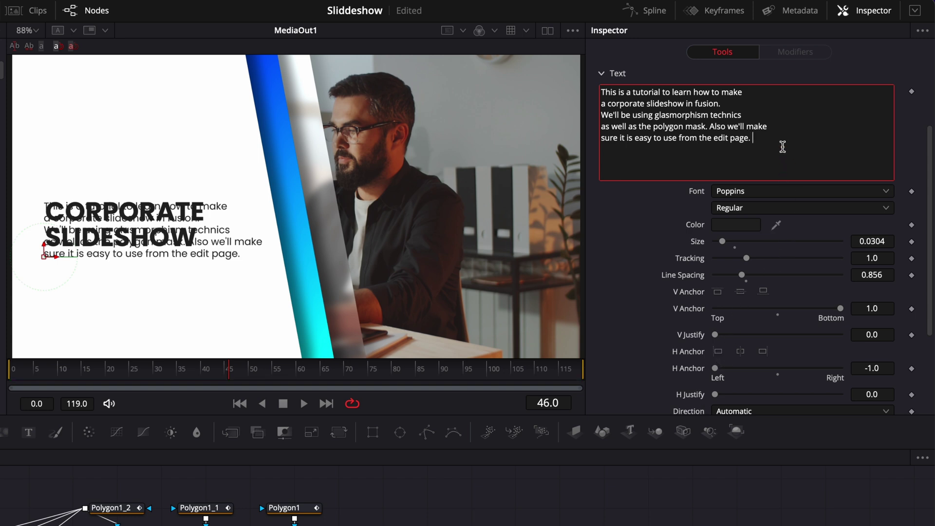
type("dfdddd")
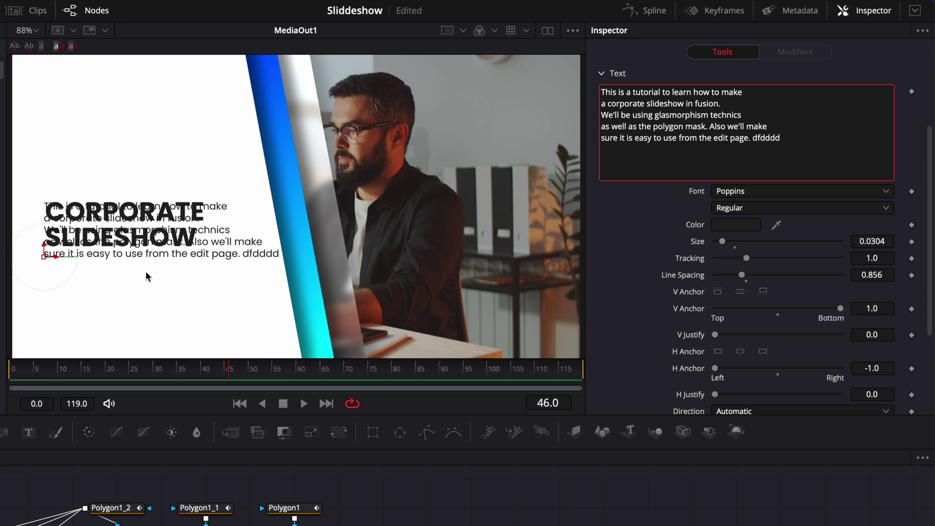
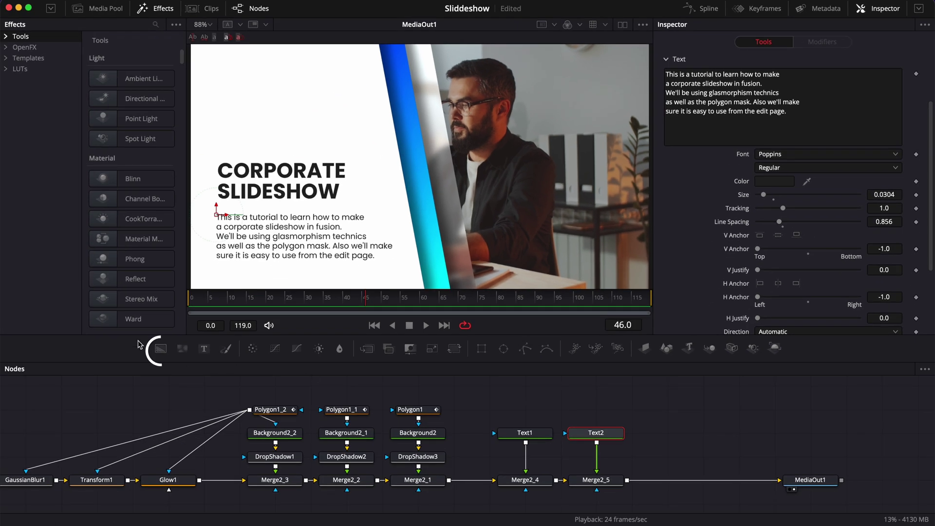
Step: Add a Background node and merge it into the chain after Merge2_5
left_click(160, 348)
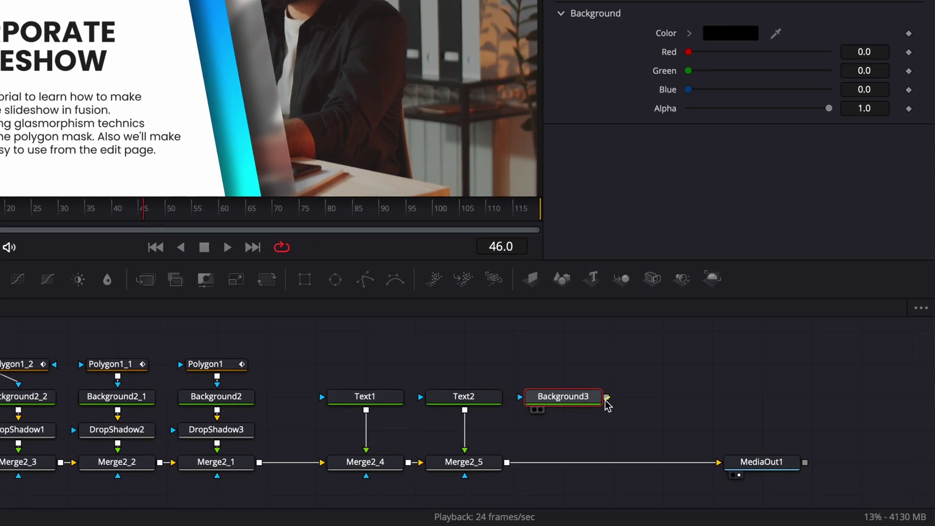
left_click_drag(698, 433, 626, 482)
left_click_drag(507, 466, 507, 466)
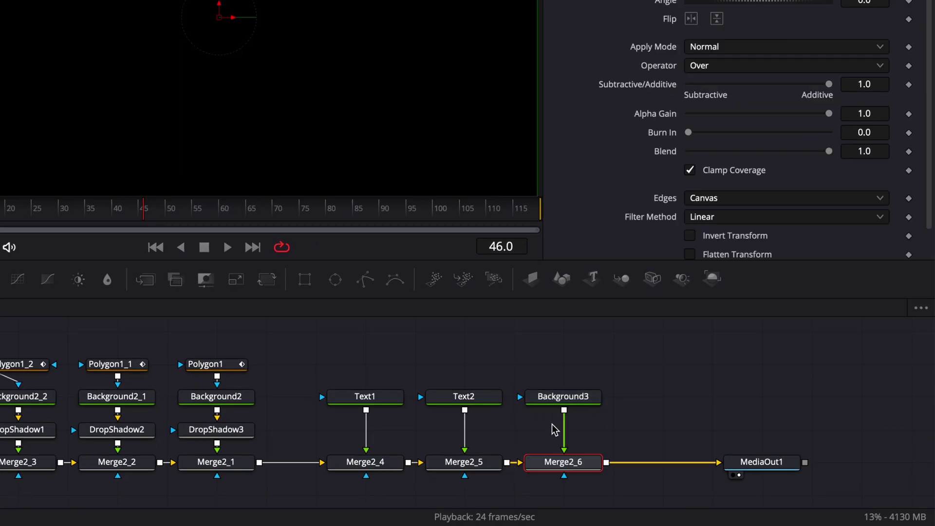
Step: Mask Background3 with a rectangle of corner radius 1.0, height 0.011 and width 0.262, and place it directly beneath the title
left_click(535, 398)
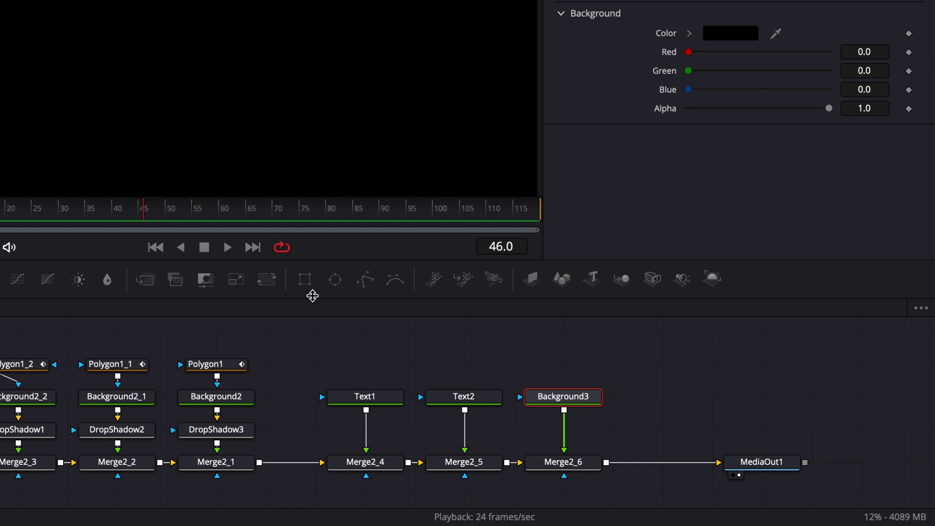
left_click(305, 279)
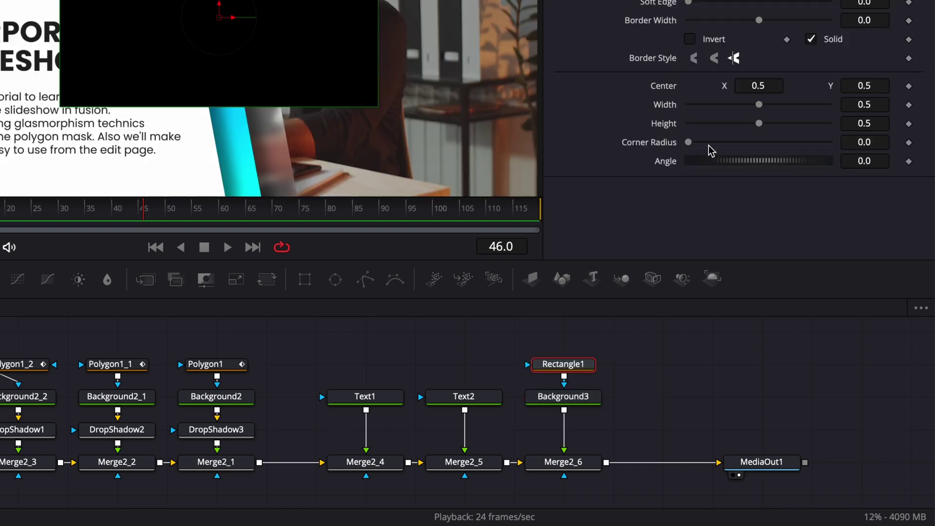
left_click_drag(688, 147, 871, 155)
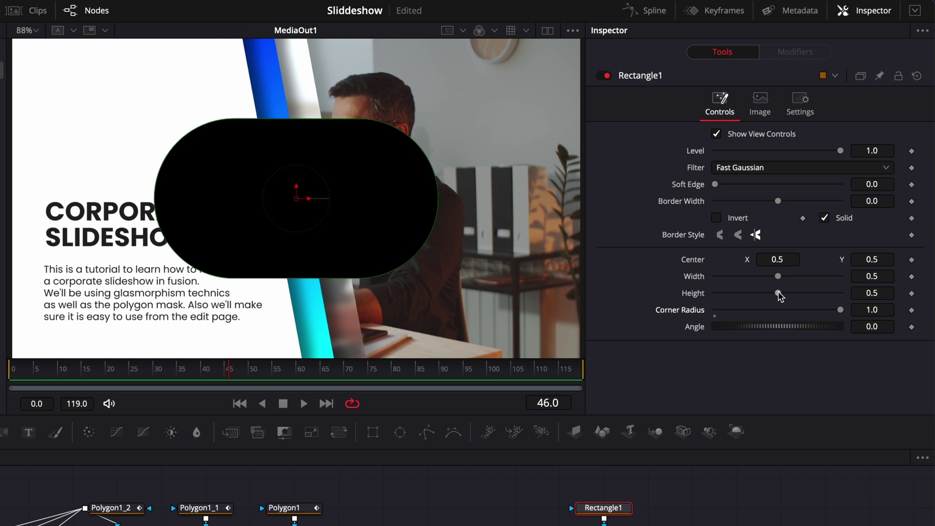
left_click_drag(808, 237, 794, 239)
left_click_drag(760, 295, 716, 293)
left_click_drag(778, 277, 749, 282)
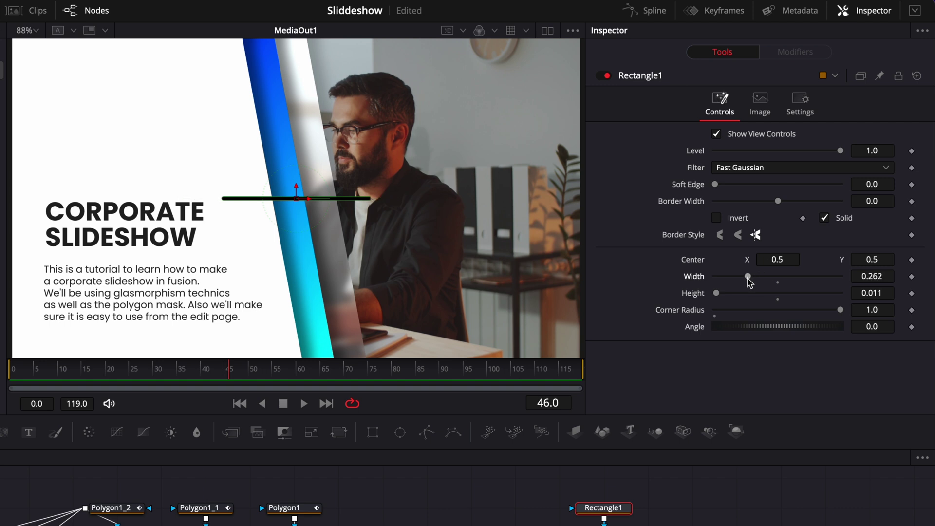
left_click_drag(296, 199, 118, 251)
Step: Change Background3's type to Gradient and set the gradient's start colour to Blue from the Apple palette
left_click(683, 435)
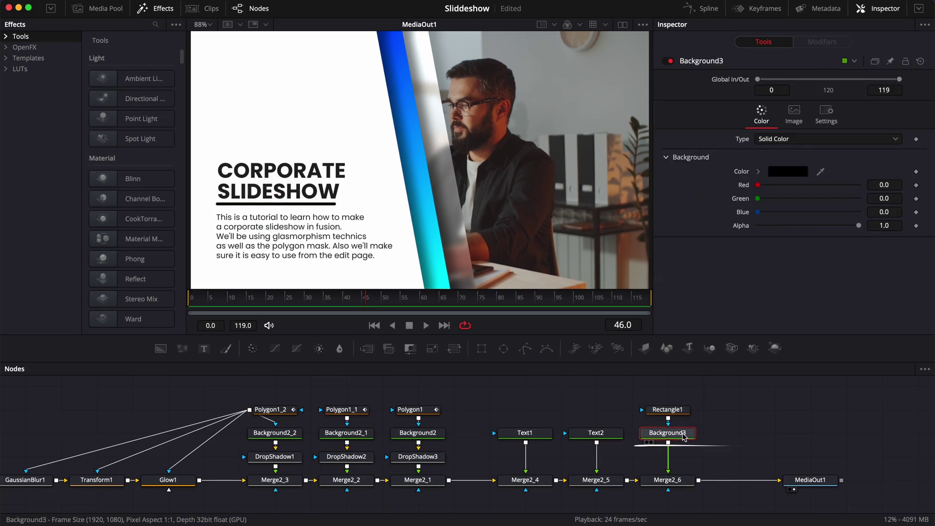
left_click(788, 139)
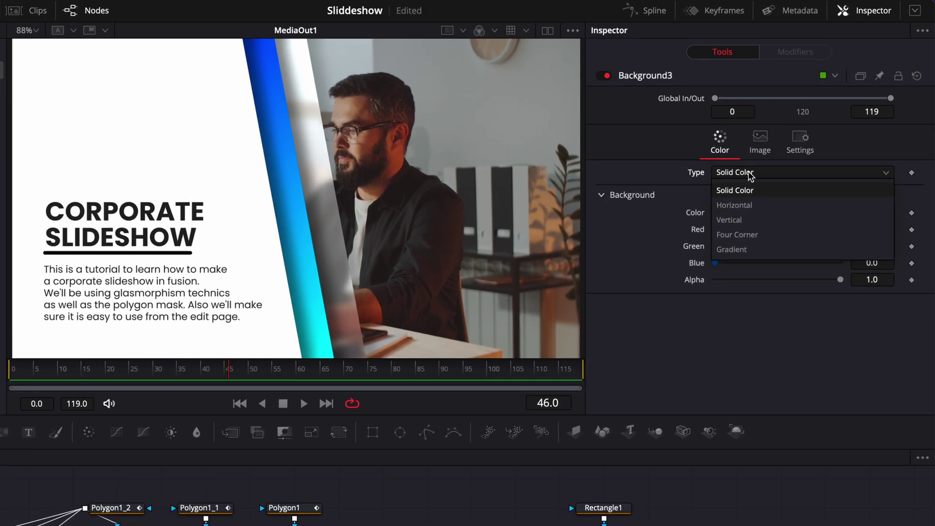
left_click(750, 250)
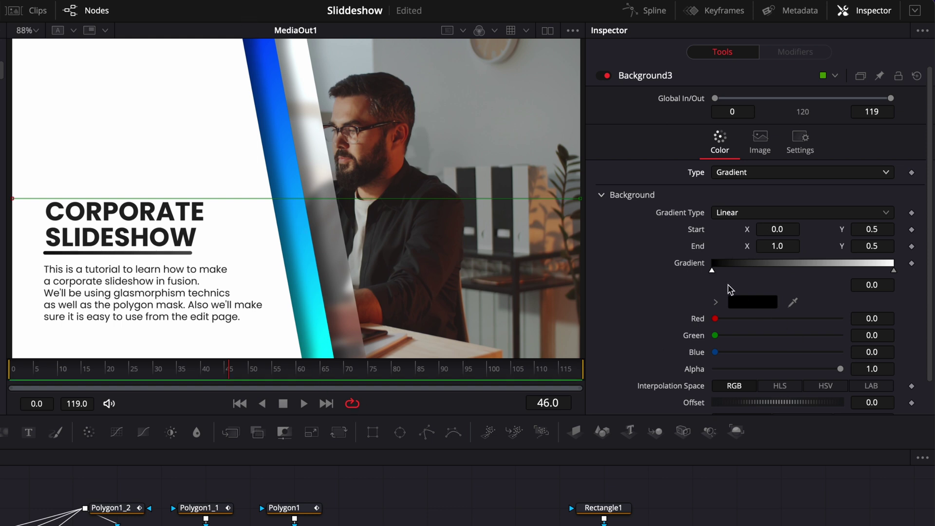
left_click(745, 308)
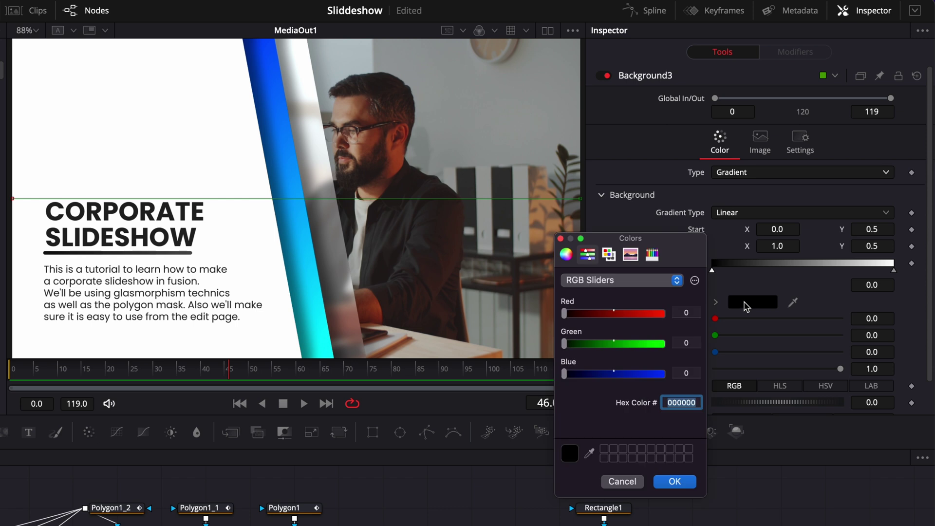
left_click(609, 254)
left_click(582, 341)
left_click(663, 485)
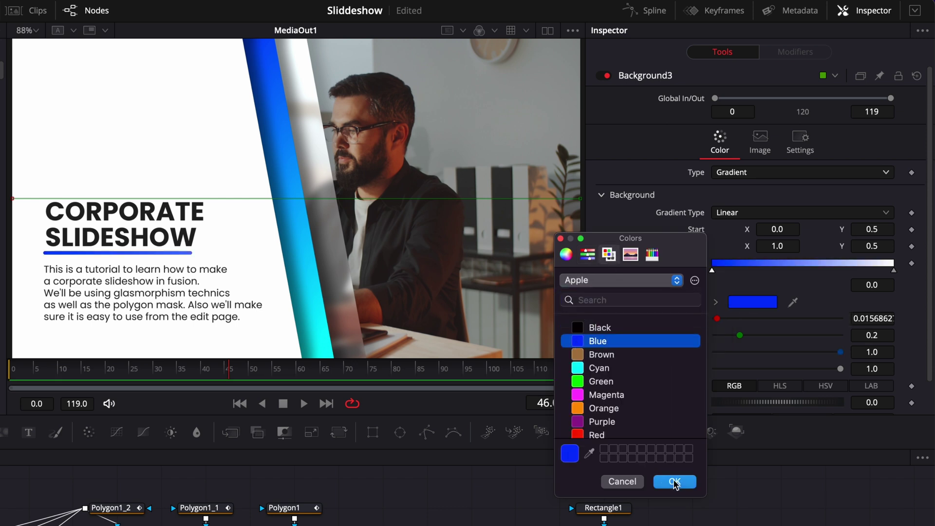
Step: Set the gradient's end colour to cyan and move its start and end points onto the line beneath the title
left_click(894, 270)
left_click(752, 302)
left_click(609, 328)
left_click(670, 481)
left_click_drag(10, 201, 39, 256)
left_click_drag(581, 198, 249, 247)
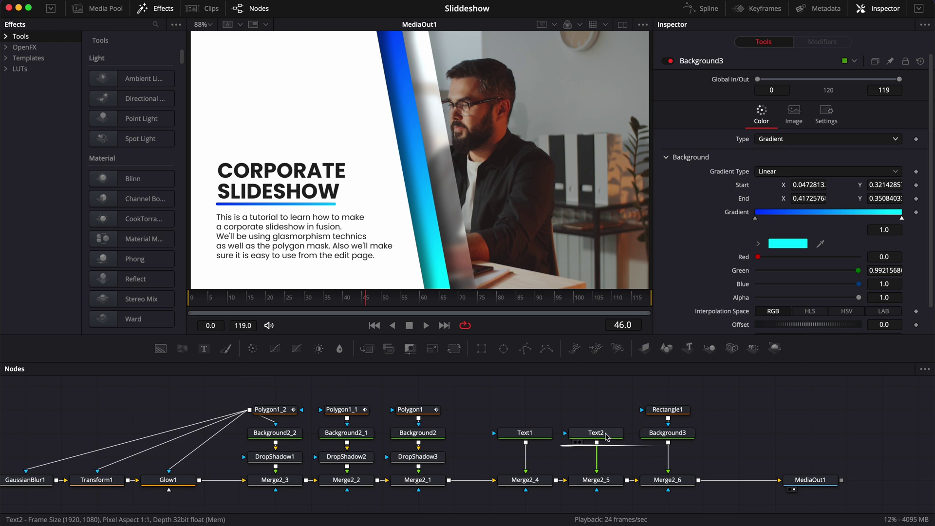
Step: Move the title up to leave a gap above the gradient line, and set the description's font style to Medium
left_click(609, 436)
left_click(534, 437)
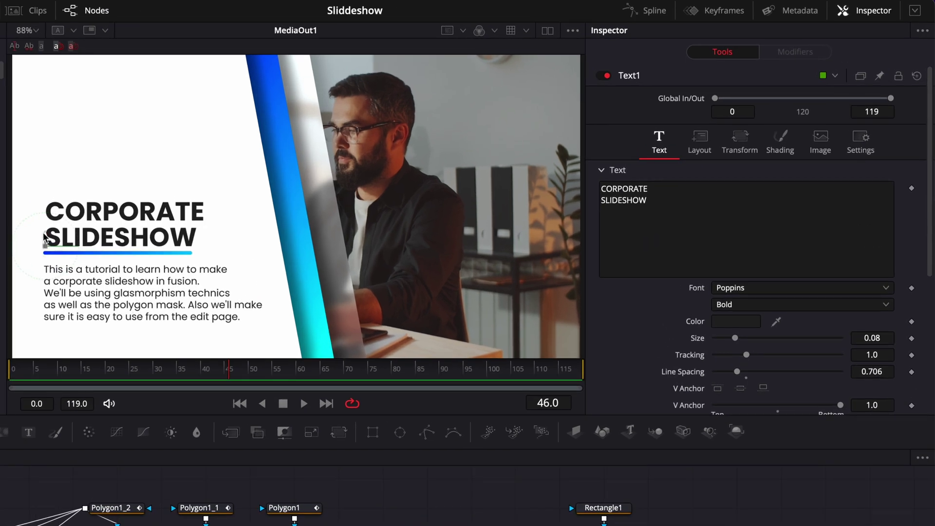
left_click_drag(43, 238, 42, 223)
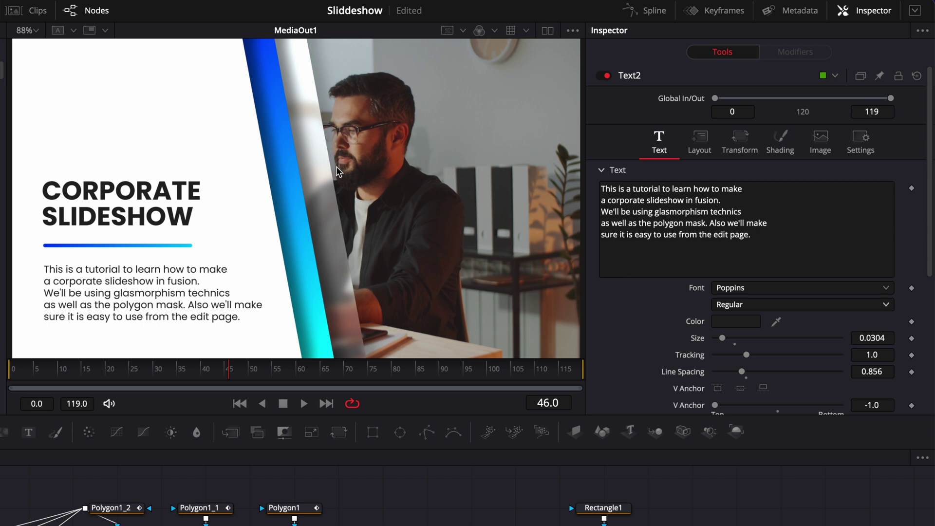
left_click(753, 304)
left_click(740, 381)
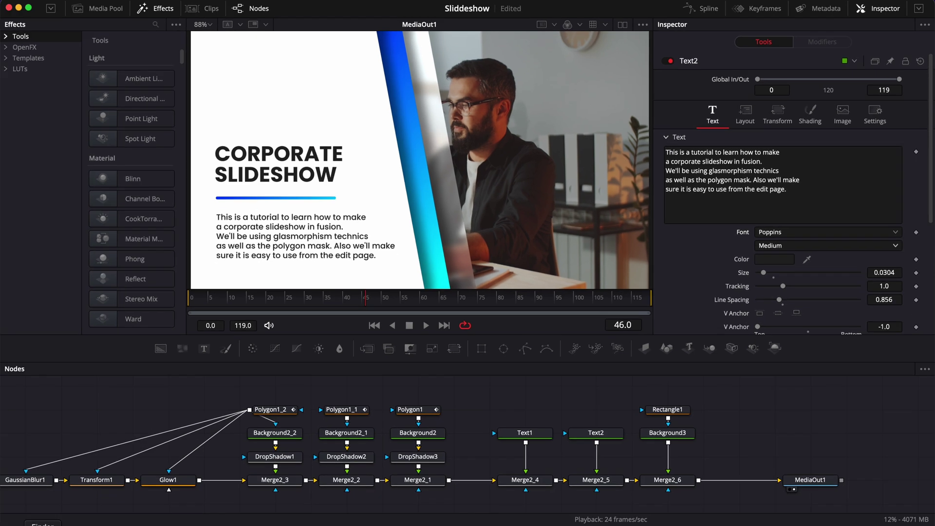
Step: Bring Davinci 17.png from Finder into the node graph and merge it after Merge2_6
left_click(43, 525)
left_click(402, 64)
left_click_drag(401, 64, 708, 485)
left_click(736, 414)
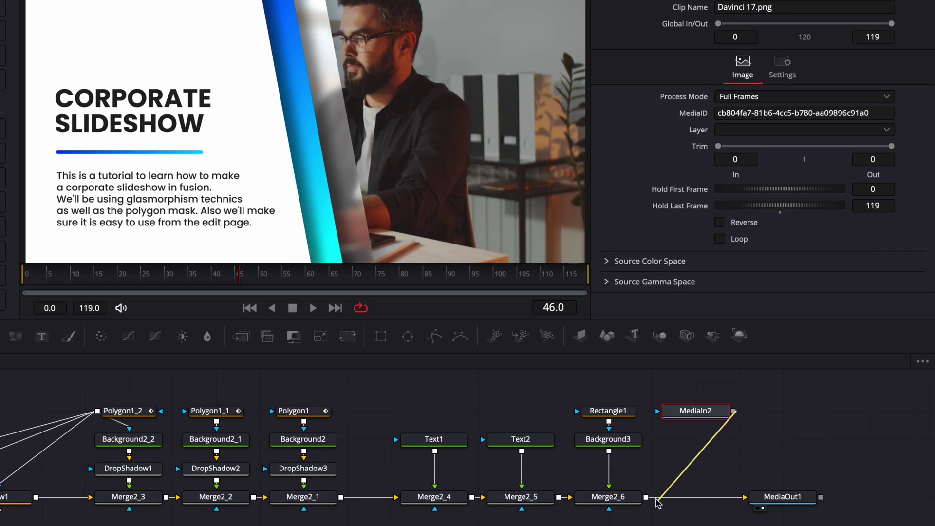
left_click_drag(658, 503, 657, 498)
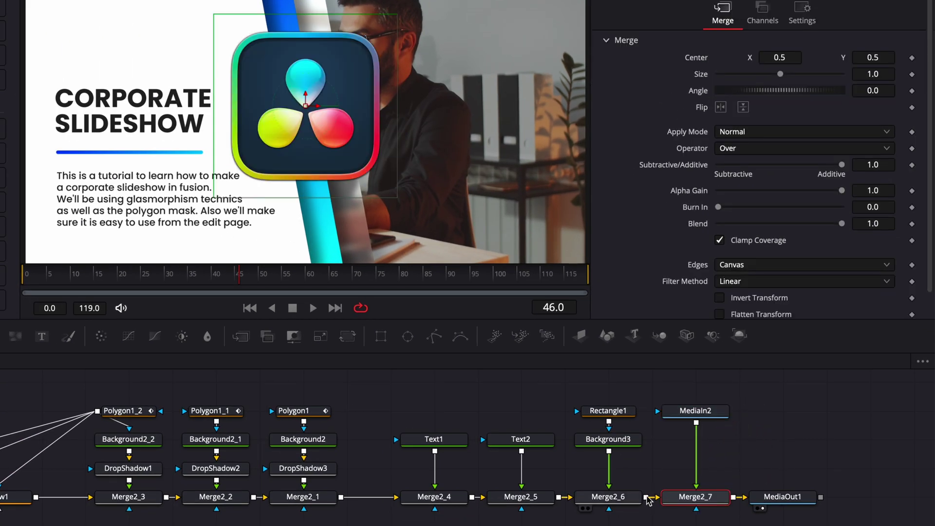
Step: Add a Transform (Xf) node after MediaIn2
left_click(702, 413)
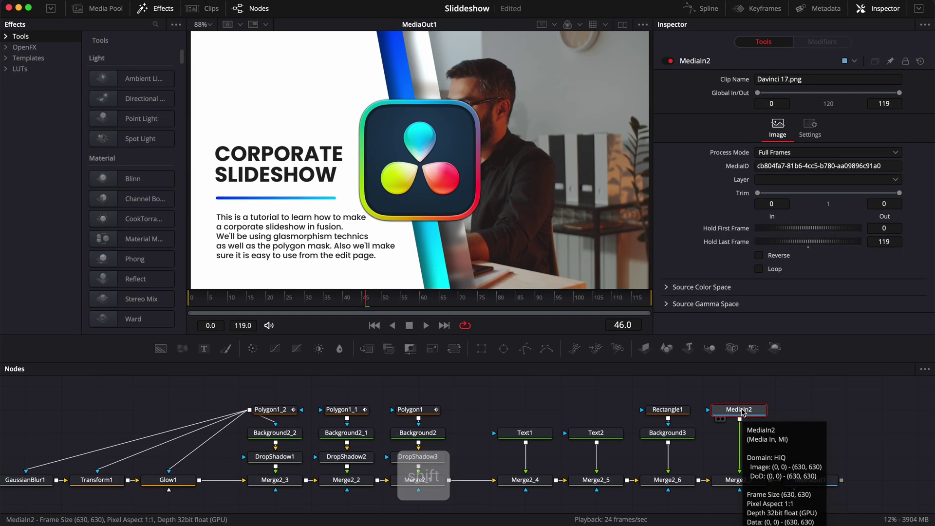
key("shift+space")
key("BackSpace")
key("BackSpace")
key("BackSpace")
key("BackSpace")
type("transform")
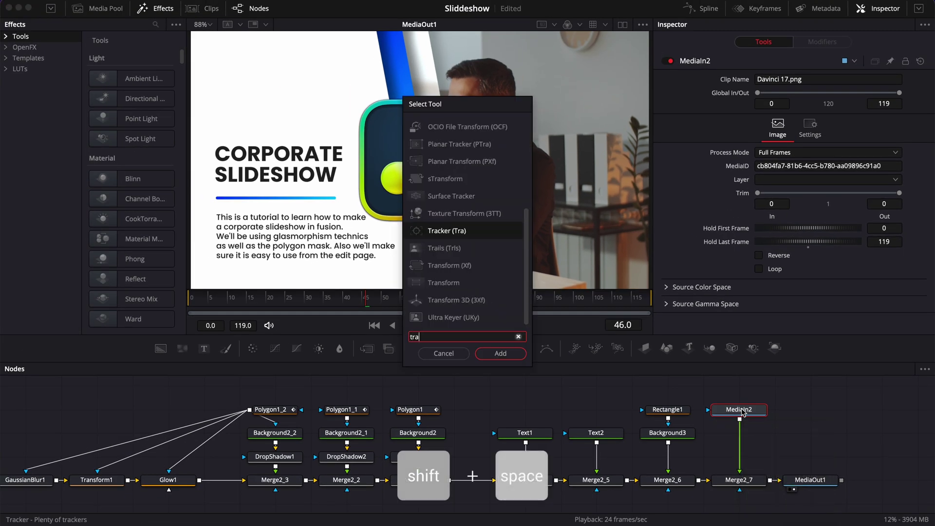
key("Return")
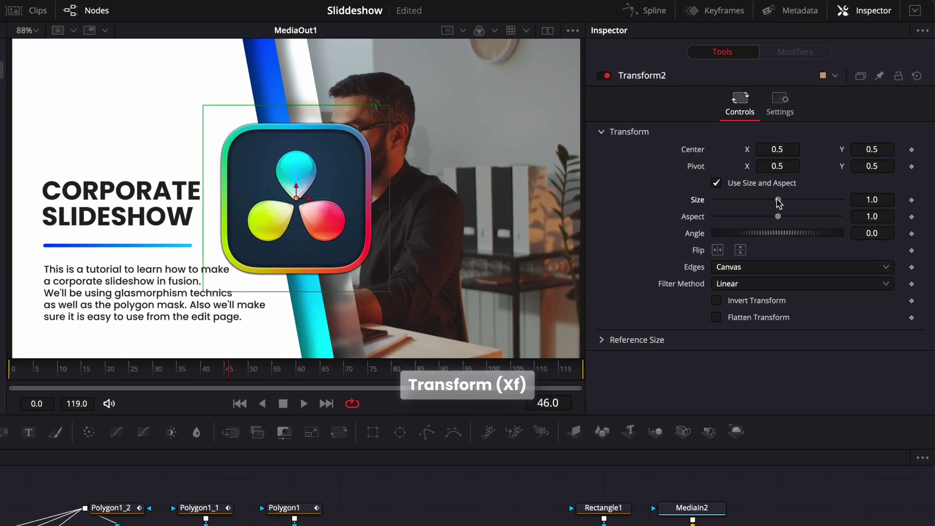
Step: Shrink the logo with Transform2 and place it above the title on the white area
left_click_drag(808, 161, 789, 161)
left_click_drag(754, 200, 738, 199)
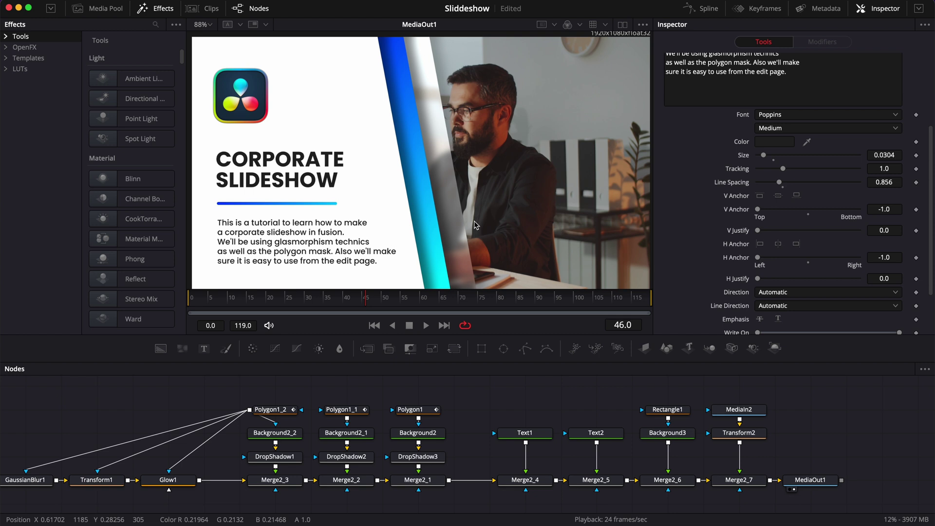
Step: Add a rectangle mask to Text1, centre it over the title and reduce its height to about 0.193 so it encloses the title
left_click(532, 433)
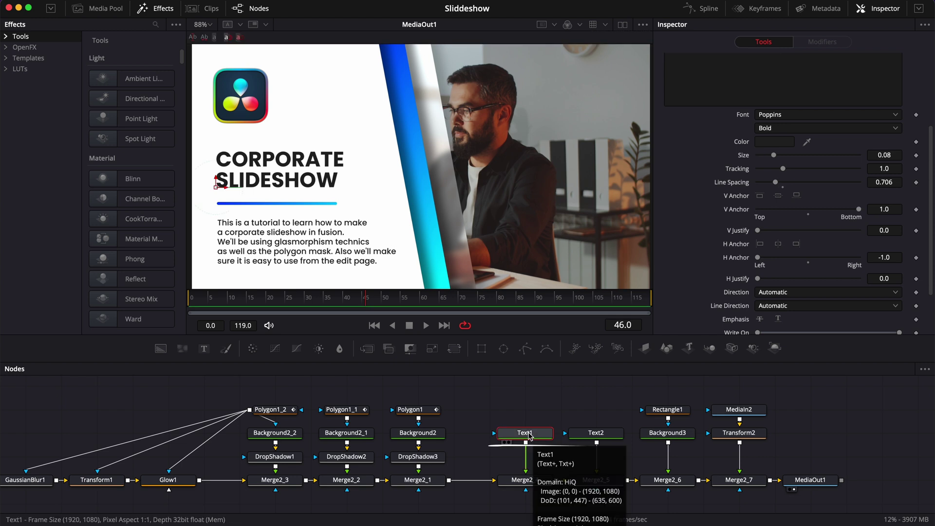
left_click(481, 349)
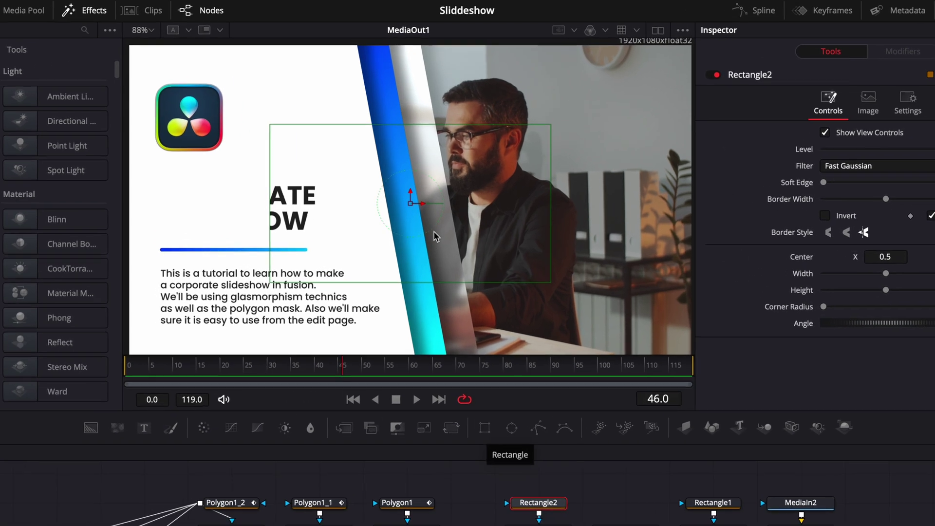
left_click_drag(412, 197, 275, 164)
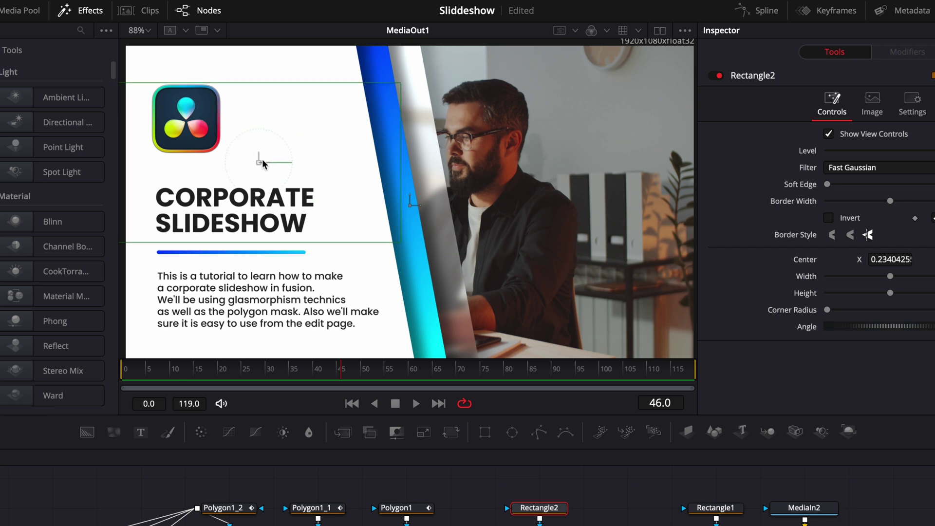
left_click_drag(247, 83, 279, 200)
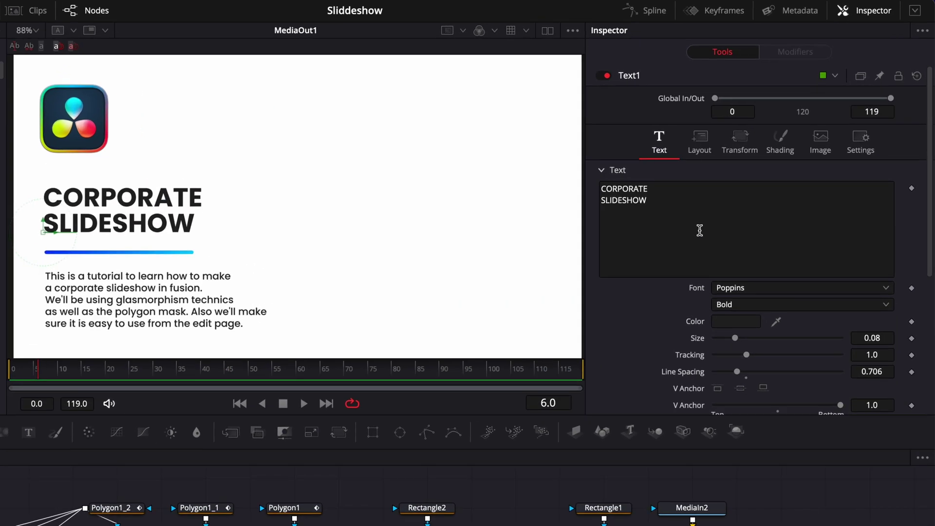
Step: Add a Follower modifier to the title text, with delay type Between First and Last Character and a delay of 5
right_click(746, 191)
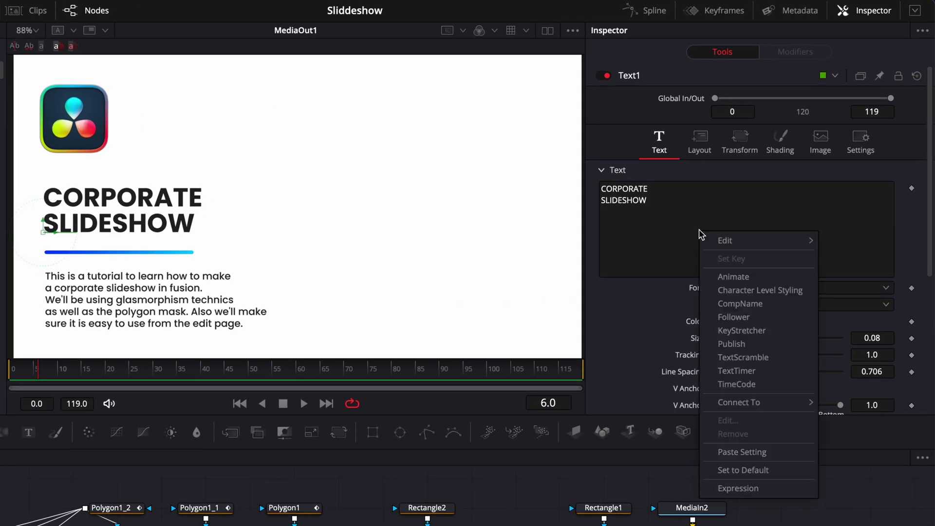
left_click(732, 318)
left_click(778, 58)
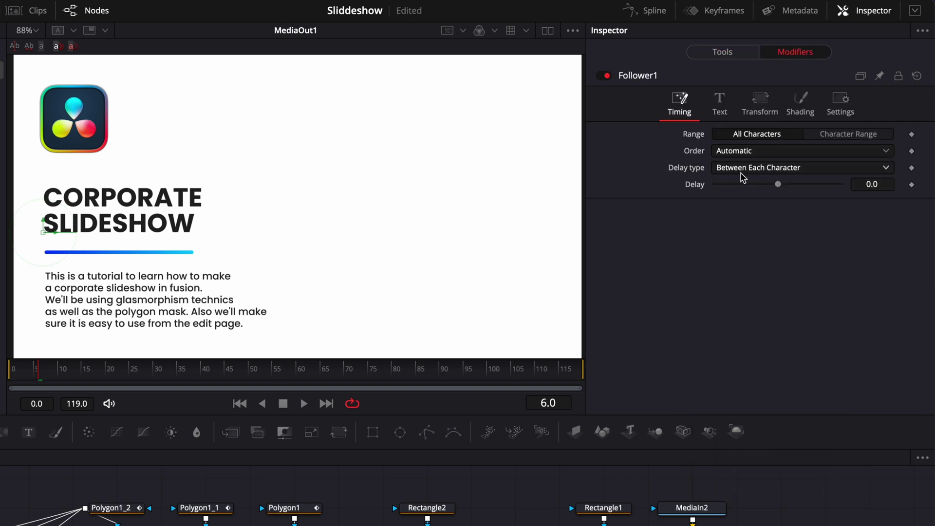
left_click(762, 171)
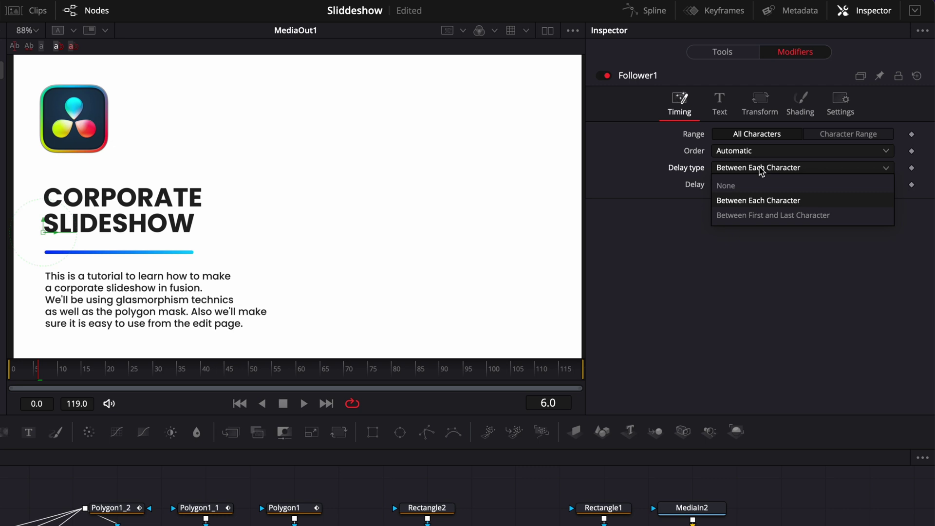
left_click(761, 215)
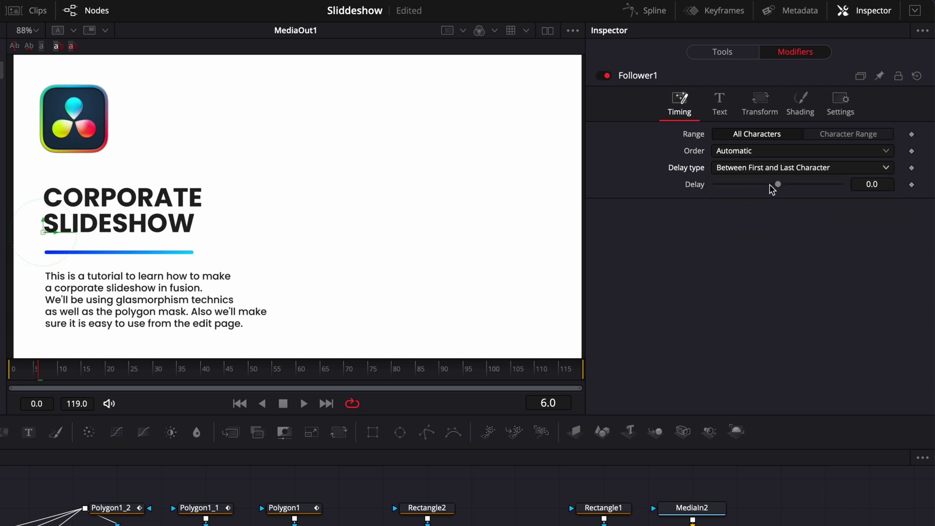
left_click(876, 184)
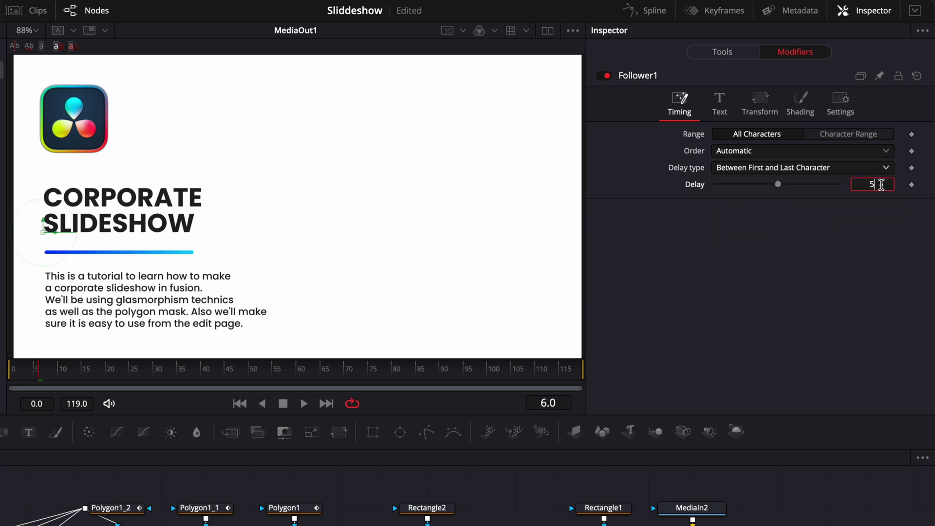
key("Return")
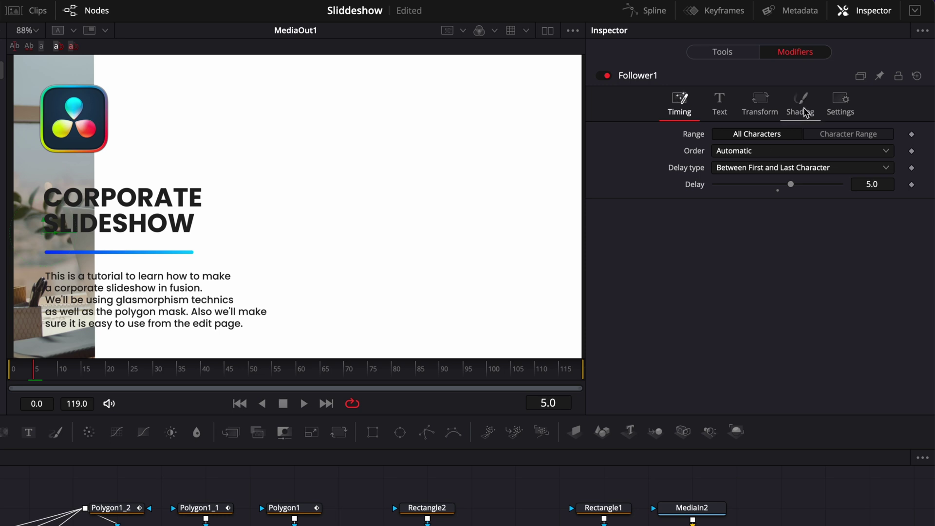
Step: Keyframe the shading position Offset of the title's Follower modifier at frame 22
left_click(804, 113)
left_click(116, 374)
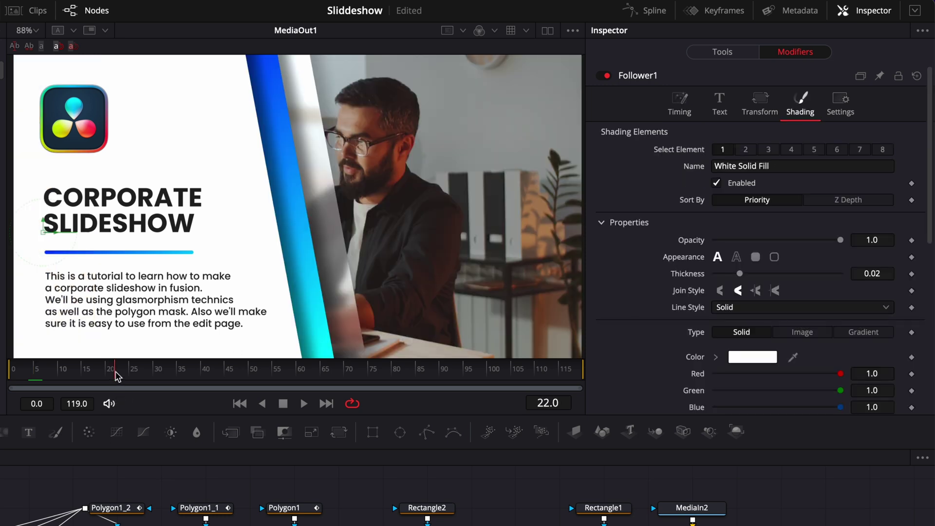
scroll(783, 324, "down", 10)
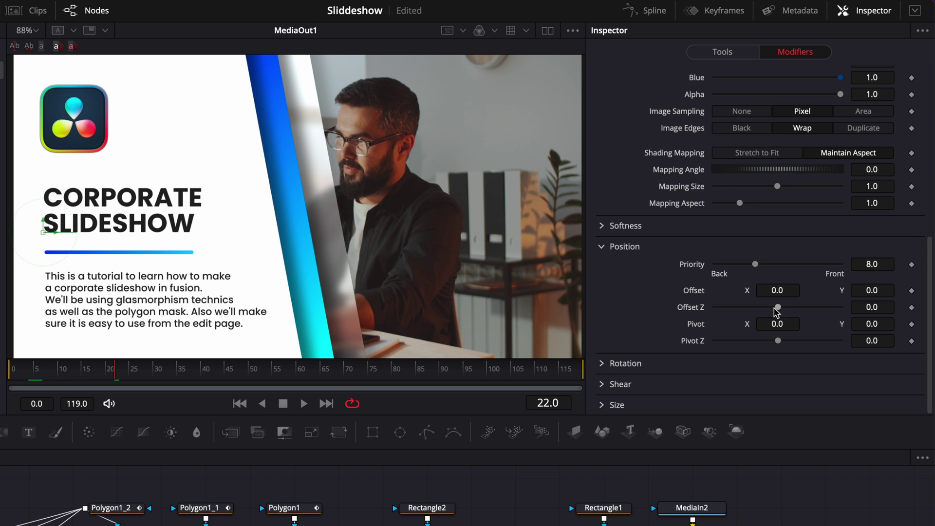
left_click(911, 291)
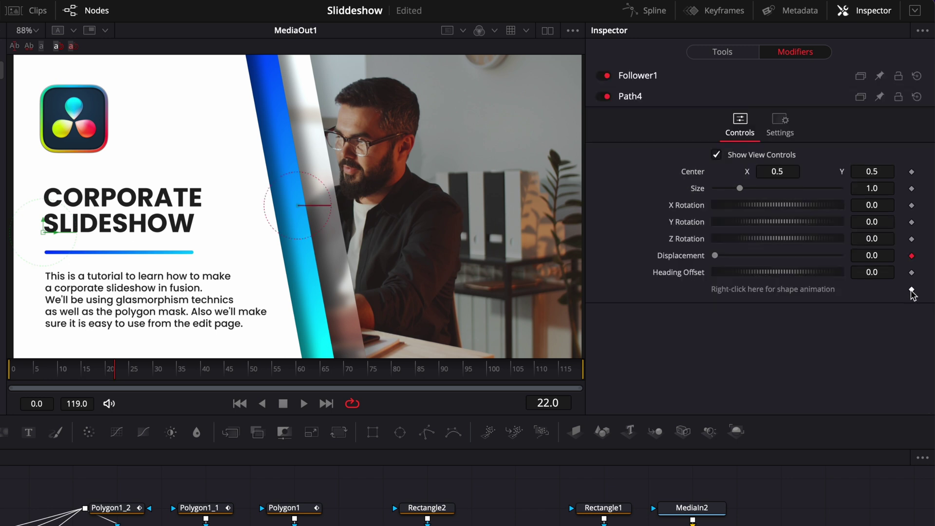
Step: At frame 6, set the Follower's shading Offset Y to -1.282 so the title starts below its mask, and play the animation
left_click(650, 78)
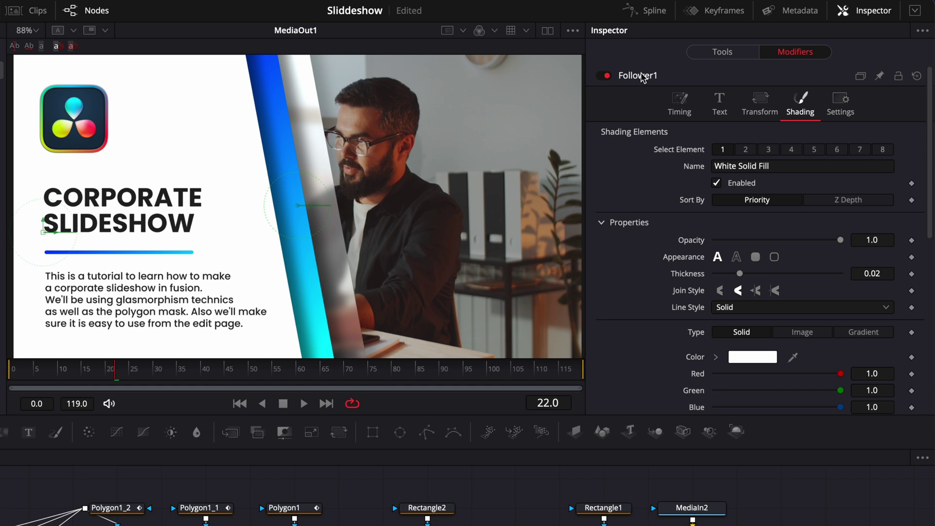
left_click(42, 372)
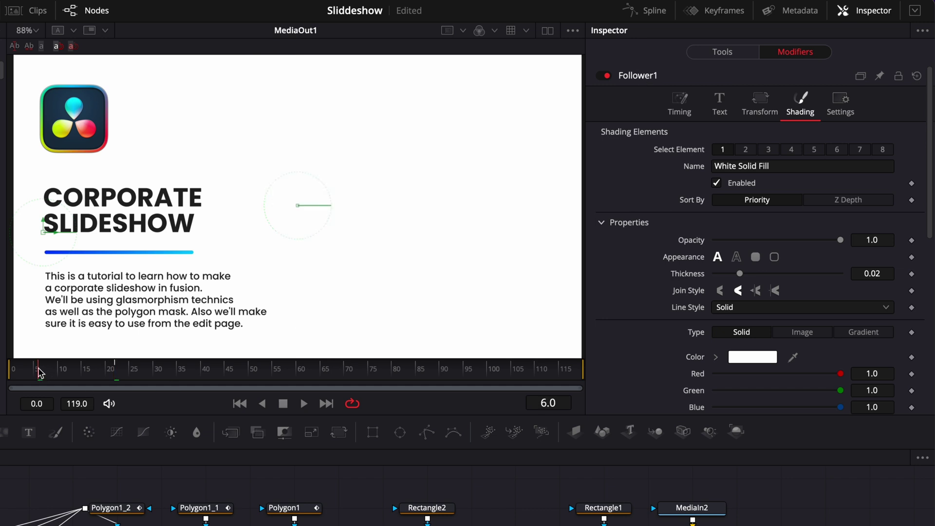
scroll(643, 371, "down", 10)
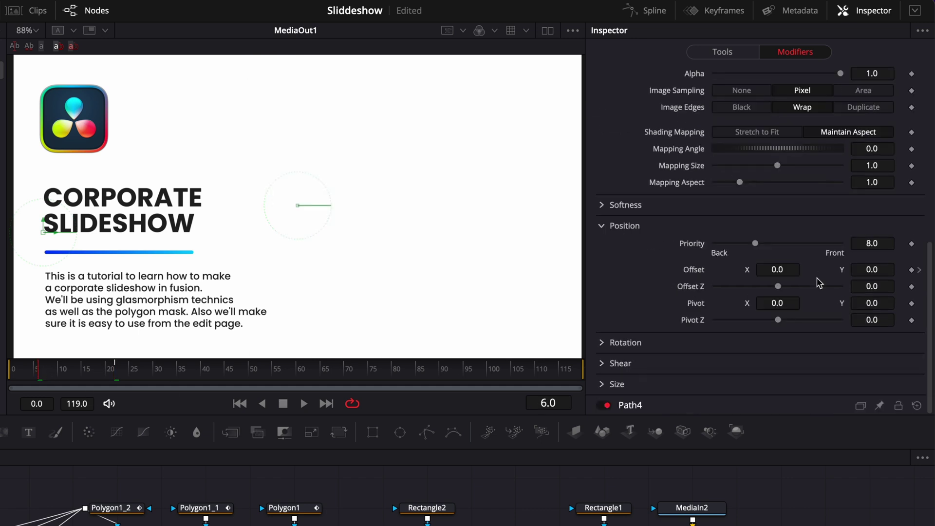
left_click_drag(888, 270, 844, 270)
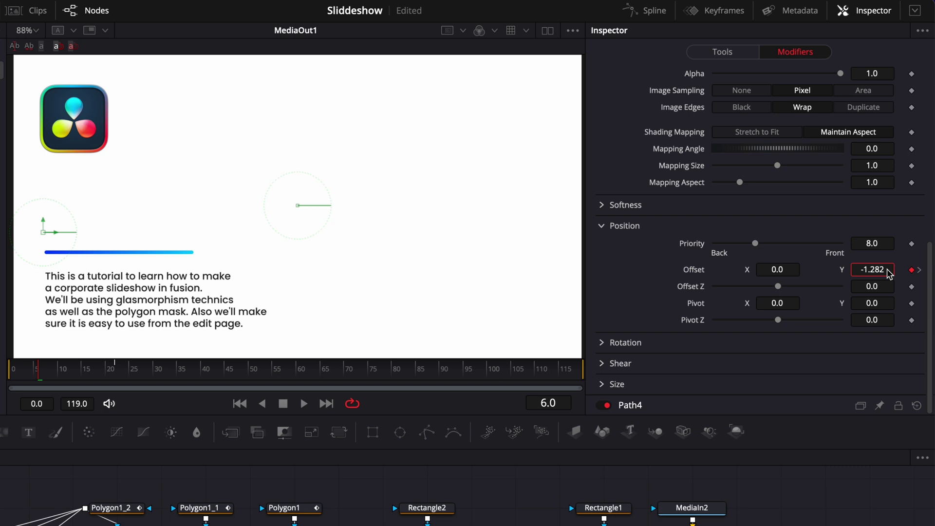
key("space")
Step: Go to frame 12 and raise the Soft Edge of the title's Rectangle2 mask to 0.0095
mouse_move(68, 369)
left_mouse_down()
mouse_move(88, 370)
mouse_move(42, 371)
mouse_move(80, 376)
left_mouse_up()
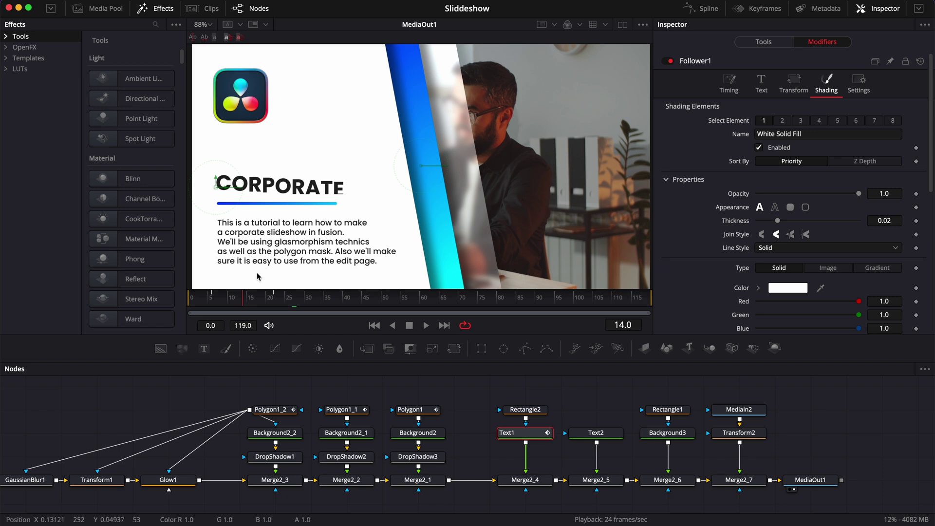
left_click_drag(237, 290, 238, 293)
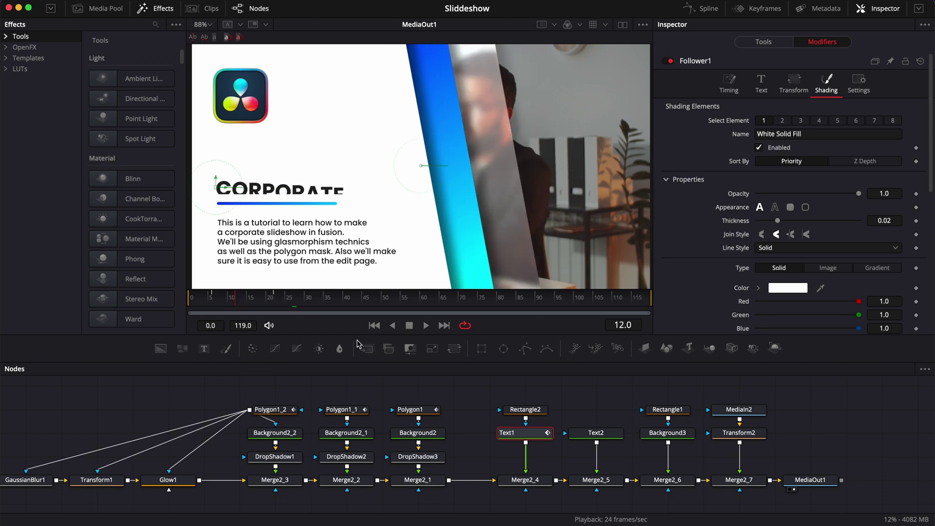
left_click(531, 413)
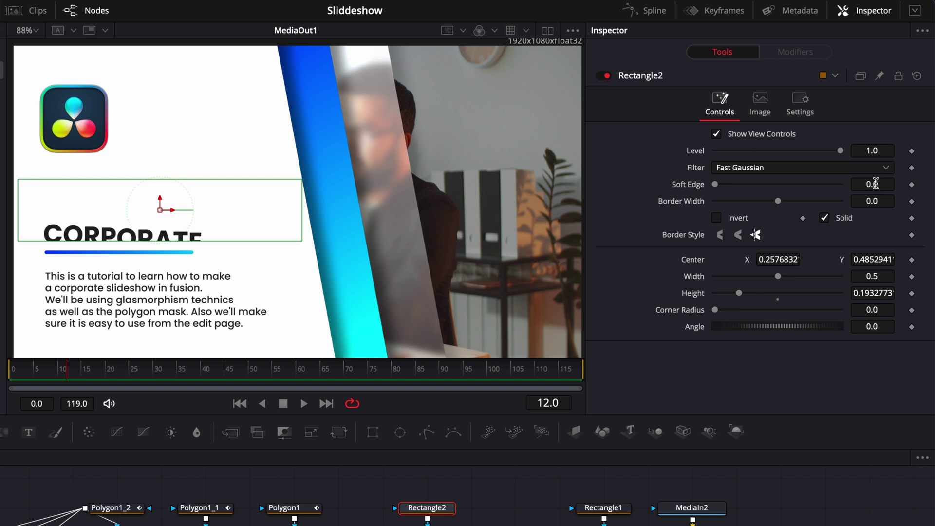
left_click_drag(876, 184, 894, 184)
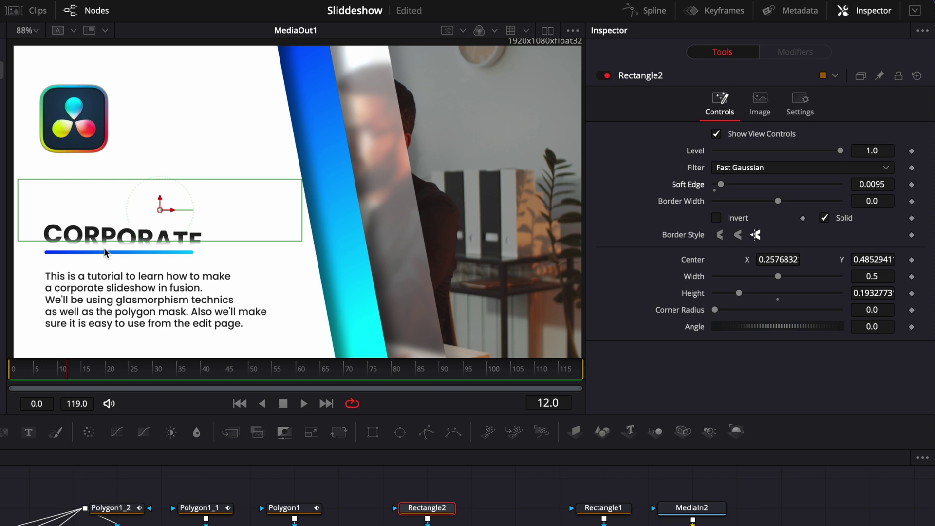
Step: Open the Spline editor and limit it to showing only the selected tool
left_click(654, 11)
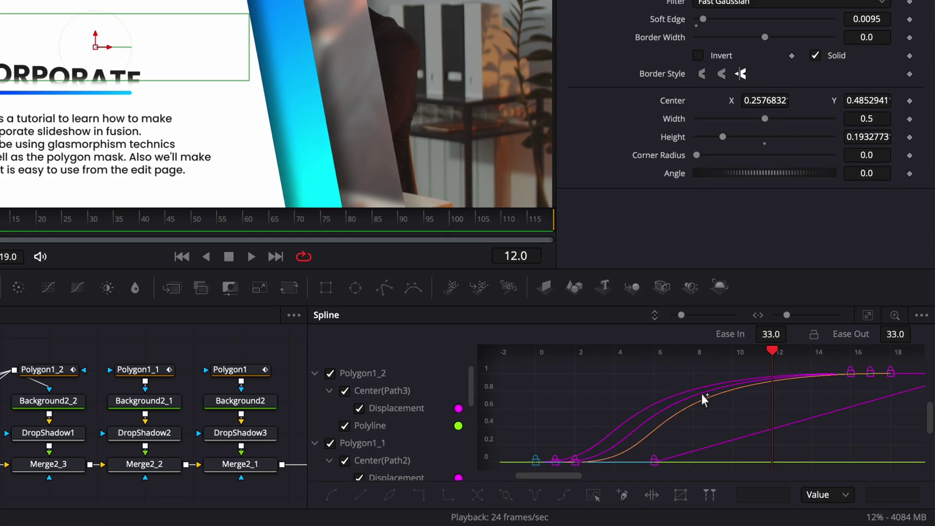
scroll(342, 434, "down", 3)
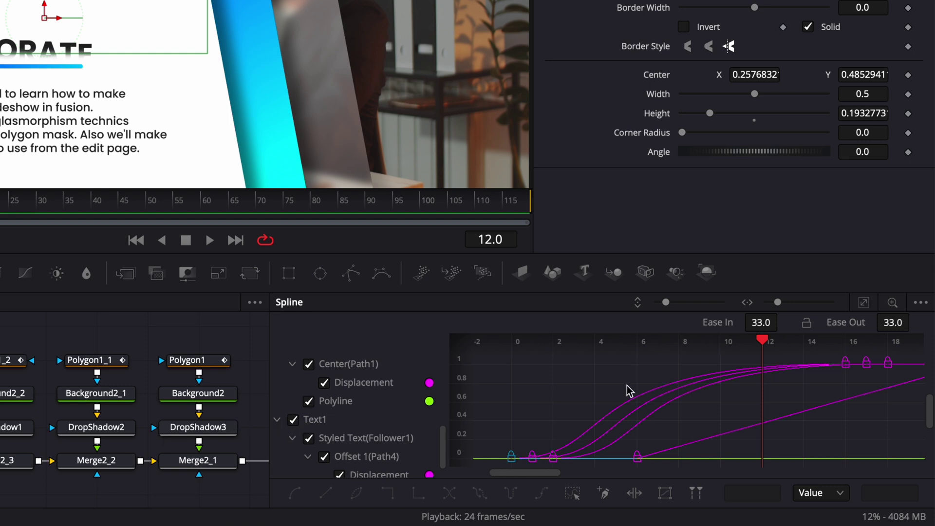
left_click(922, 304)
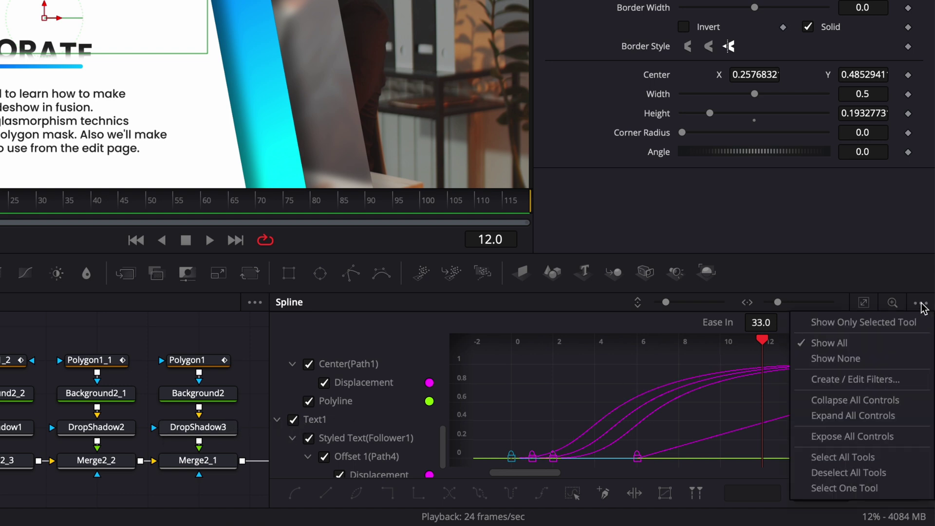
left_click(850, 330)
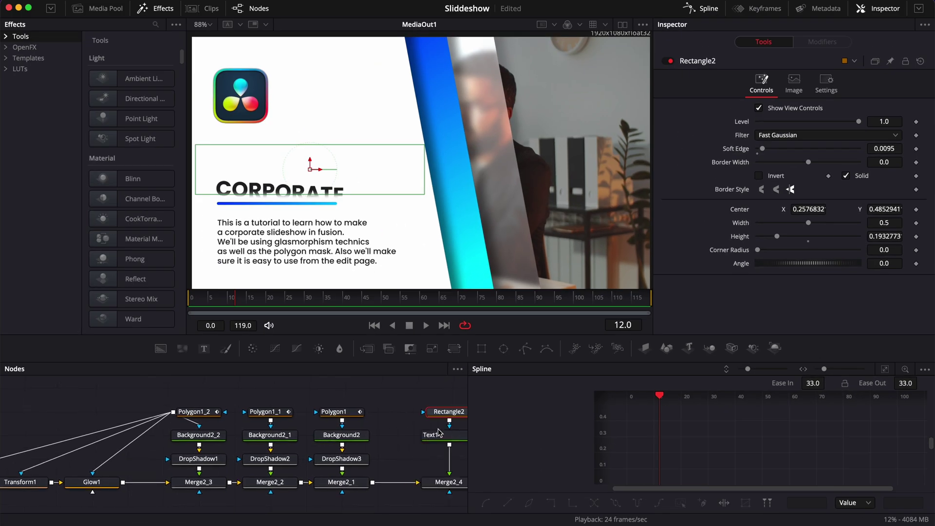
Step: Smooth both of Text1's Displacement keyframes, set their Ease In to 85, and play back the title animation
left_click(288, 441)
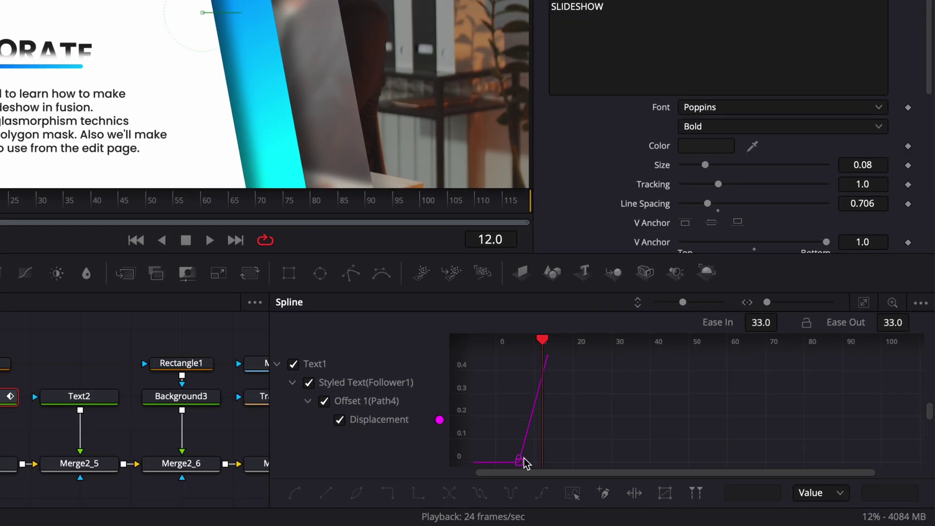
left_click(863, 302)
left_click_drag(491, 467, 902, 352)
key("s")
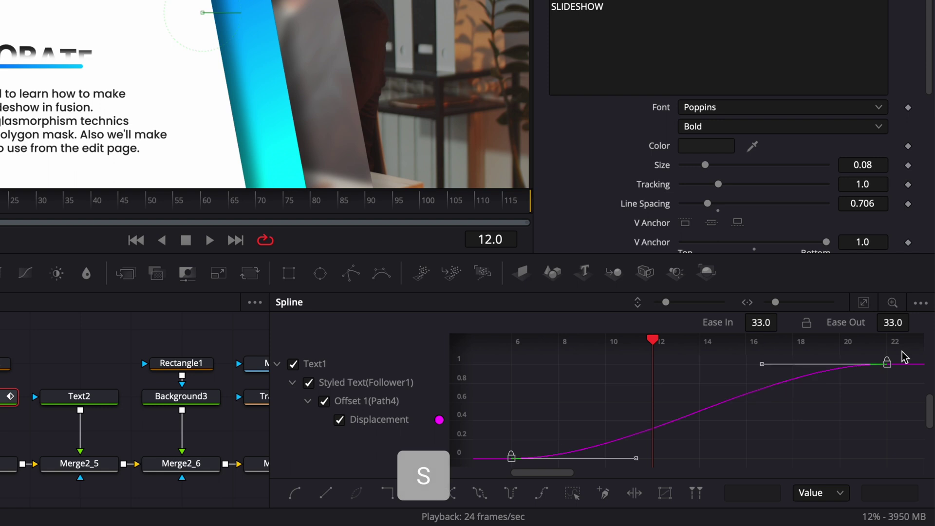
left_click_drag(760, 322, 791, 320)
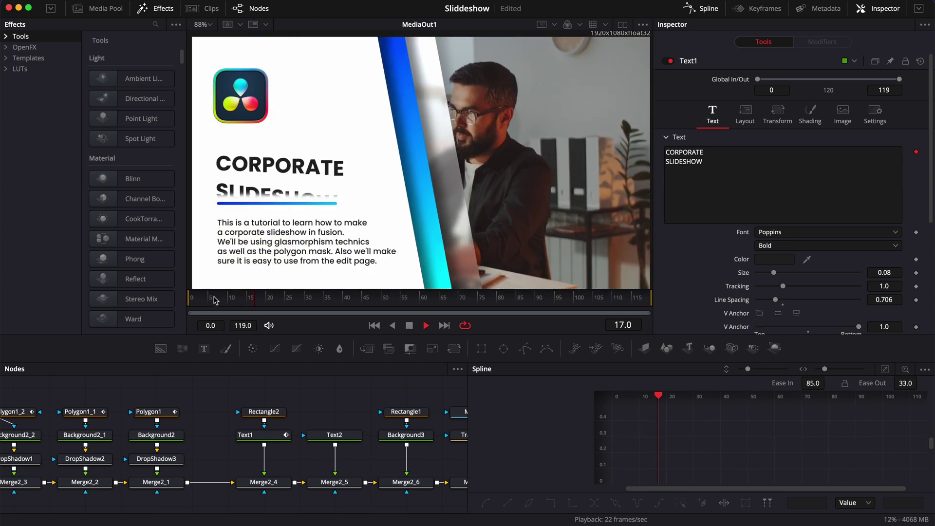
key("space")
Step: Keyframe the gradient line's Rectangle1 width at 0.262 on frame 22 and at 0 on frame 8
left_click(405, 411)
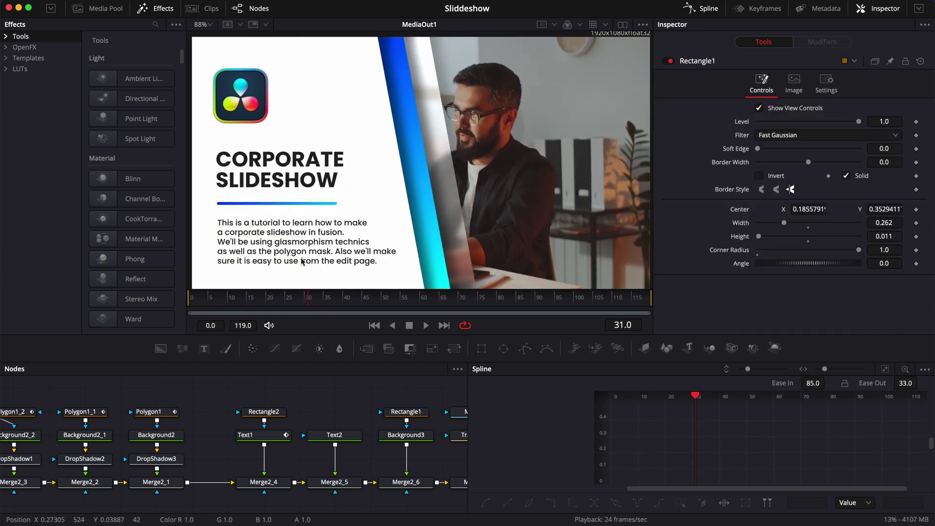
left_click(408, 413)
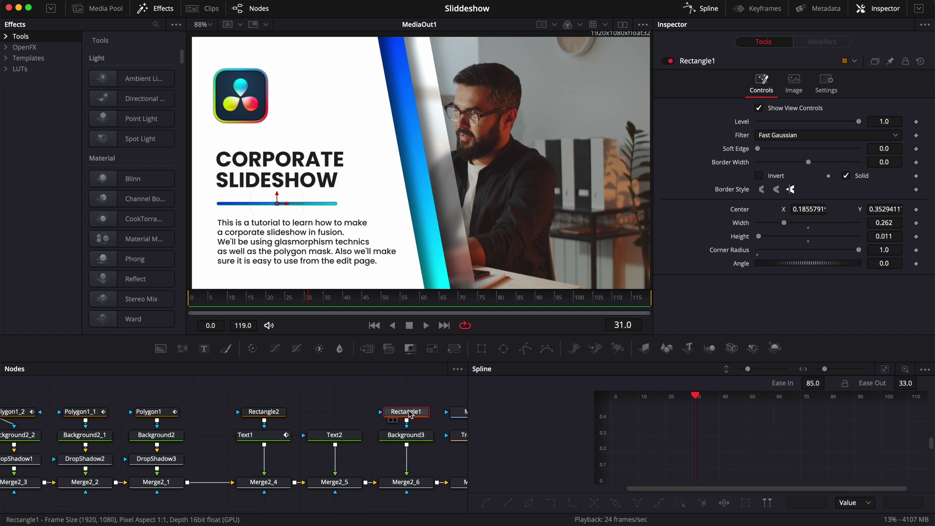
left_click_drag(258, 301, 277, 301)
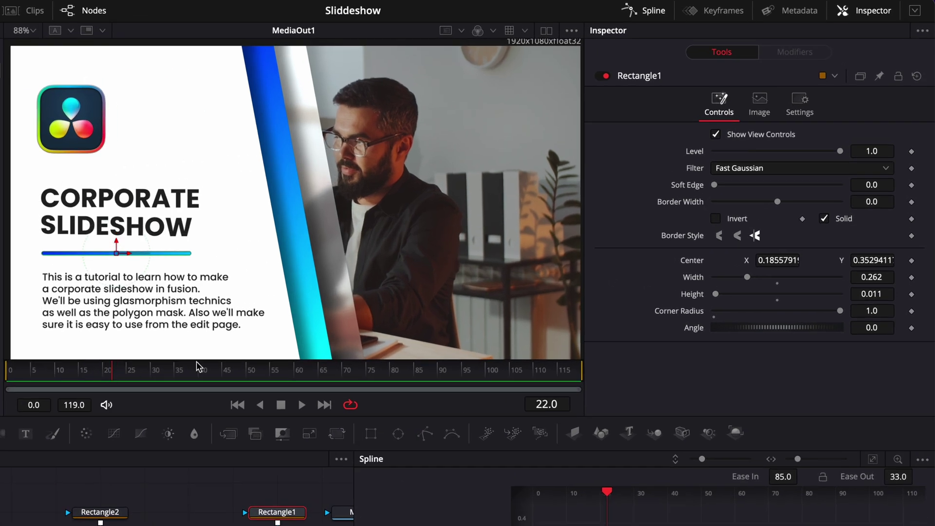
left_click(911, 278)
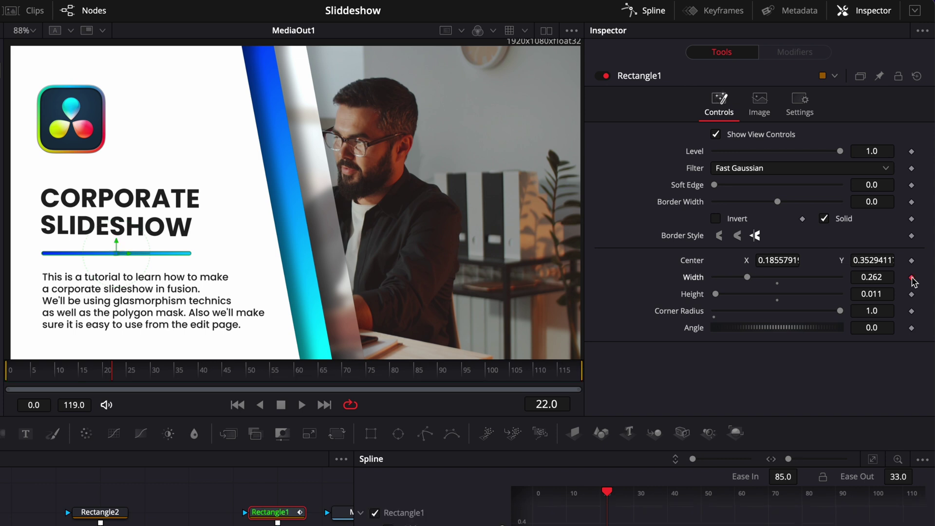
left_click(49, 373)
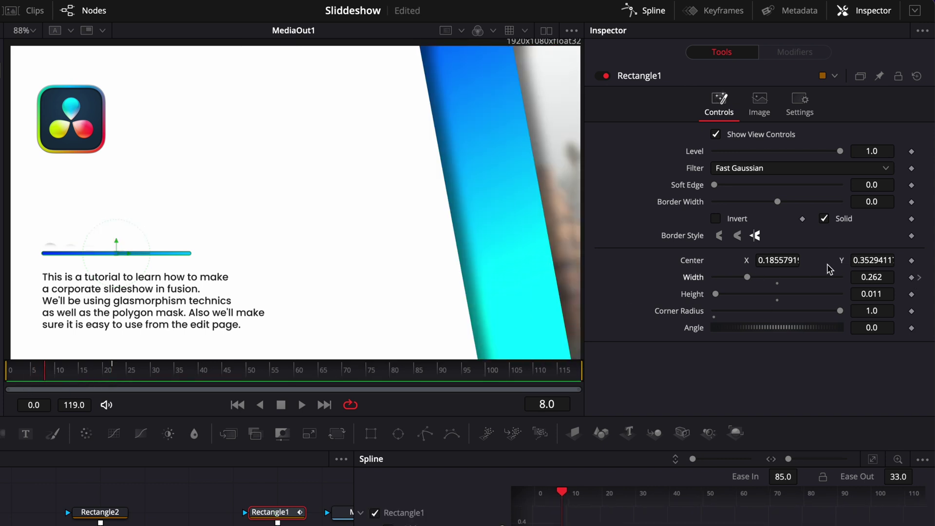
left_click_drag(748, 282, 702, 282)
Step: Smooth both of Rectangle1's Width keyframes in the Spline editor and set their Ease In to 85
left_click(873, 459)
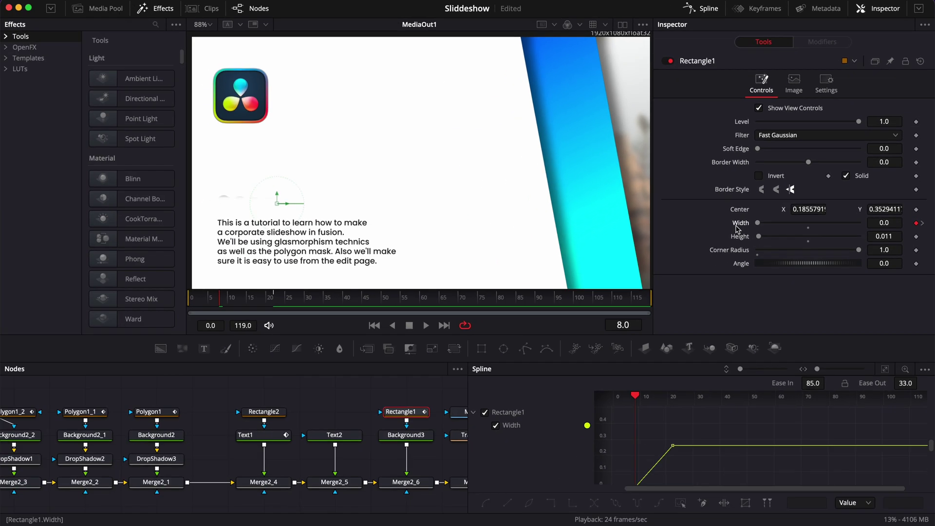
left_click(885, 370)
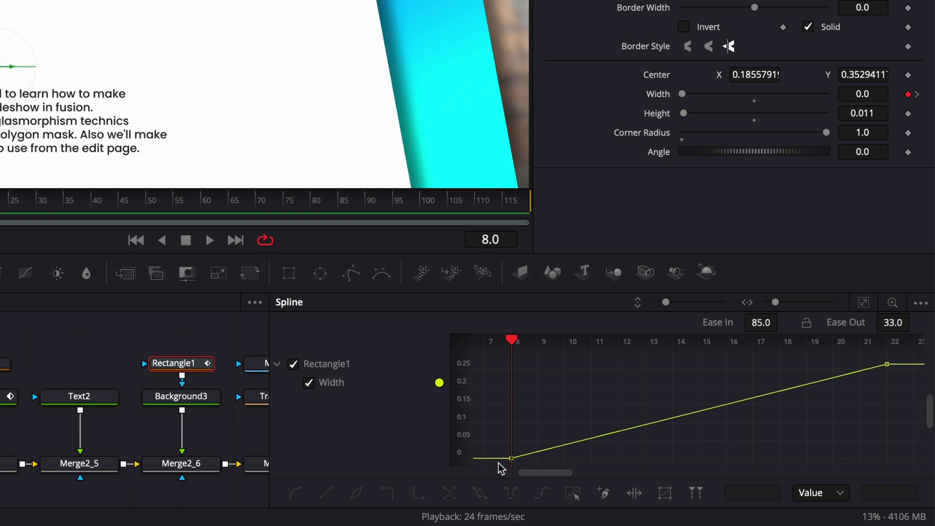
left_click_drag(498, 467, 914, 357)
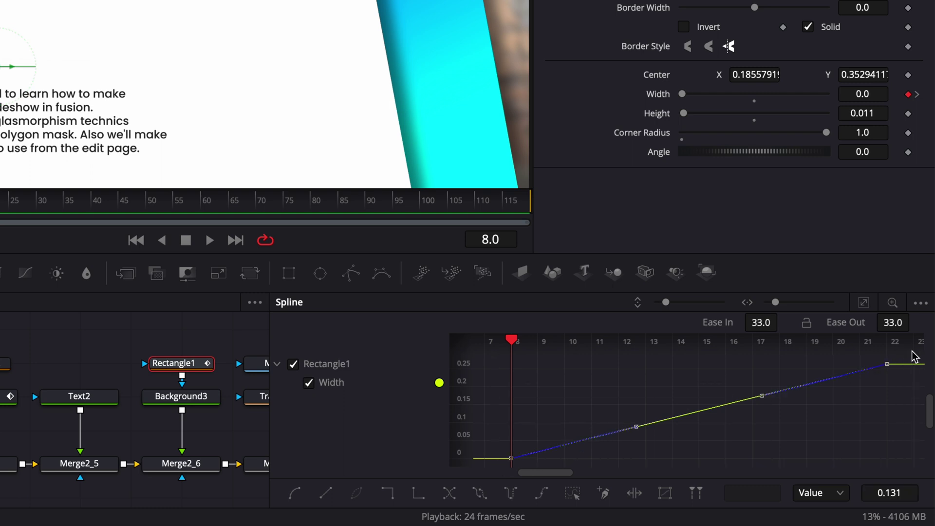
key("s")
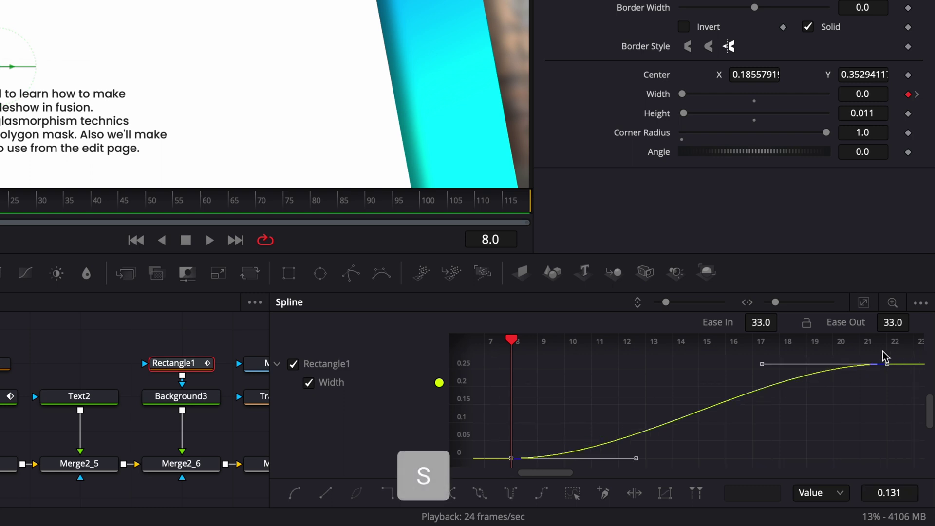
left_click_drag(760, 322, 783, 320)
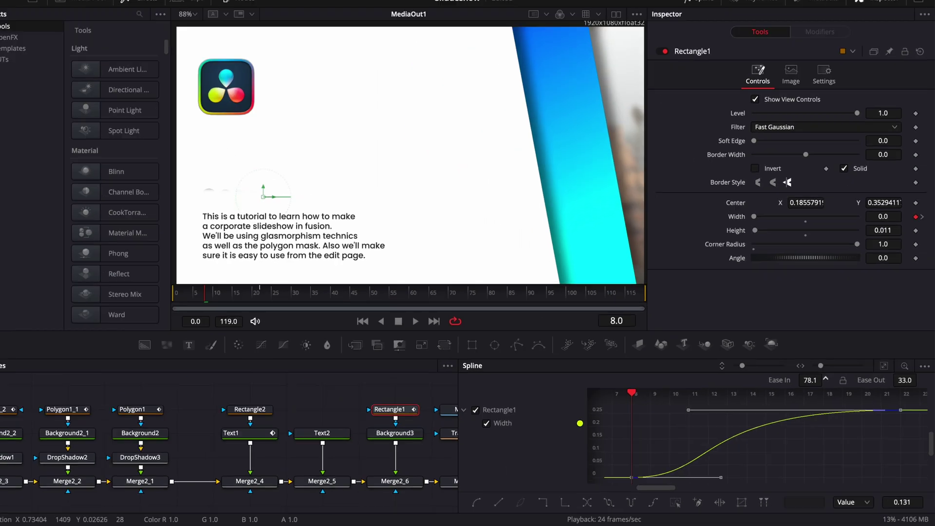
left_click_drag(825, 379, 834, 380)
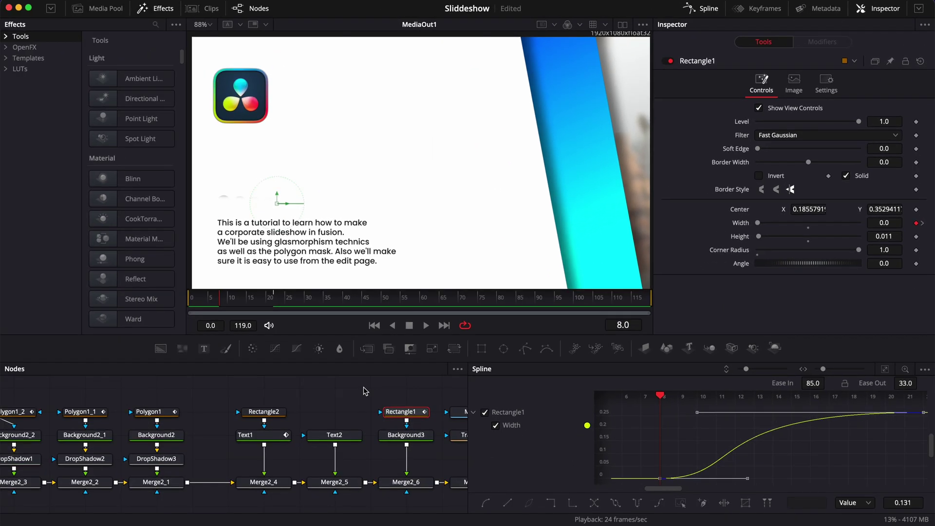
Step: Add an Ellipse mask to the Text2 description node and set its Soft Edge to 0.0393
left_click(335, 436)
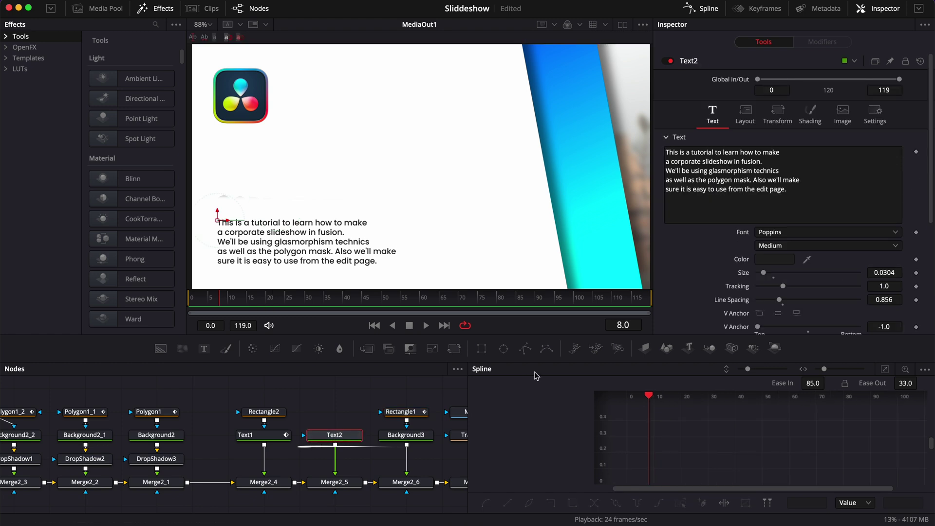
left_click(504, 350)
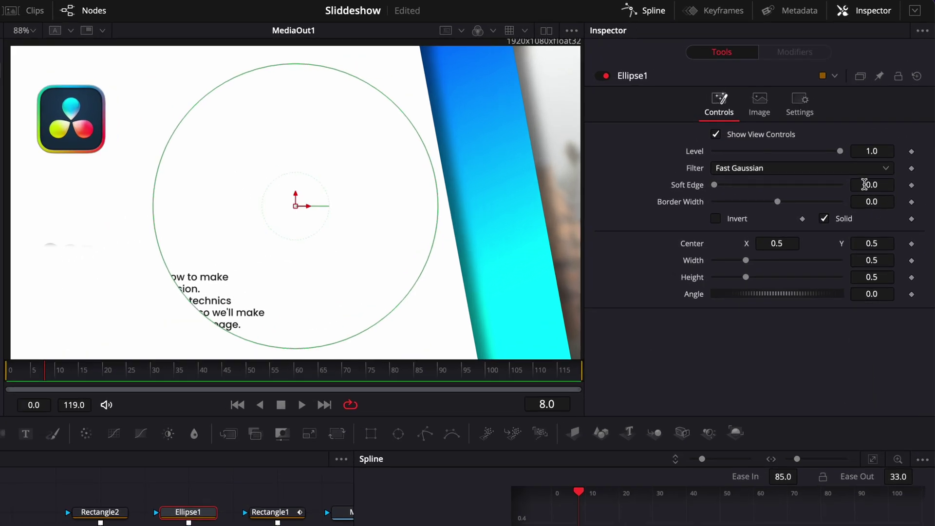
left_click(864, 185)
type("0.0045")
mouse_move(867, 187)
left_mouse_down()
mouse_move(877, 187)
mouse_move(866, 187)
left_mouse_up()
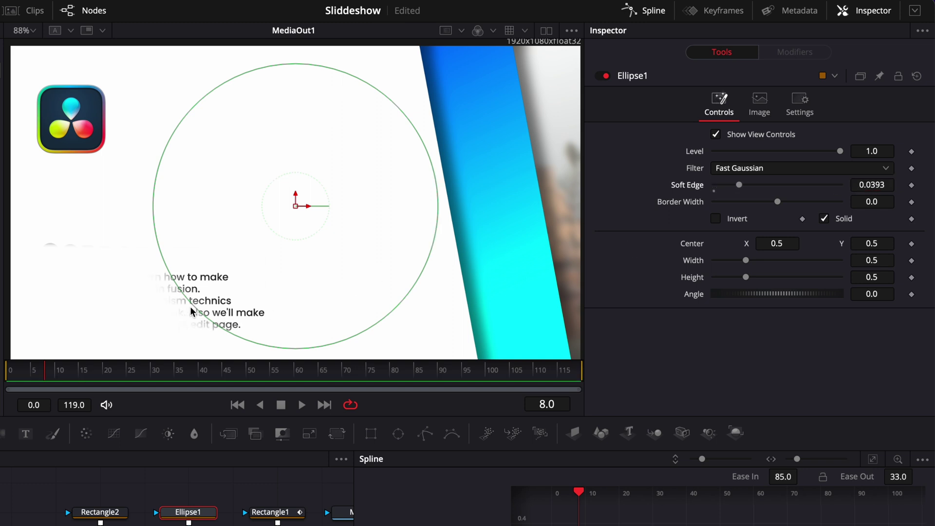
Step: Keyframe Ellipse1's Center over the description at about 0.253, 0.25 on frame 28, and clear of it at about 0.006, 0.792 on frame 9
left_click_drag(88, 372, 145, 375)
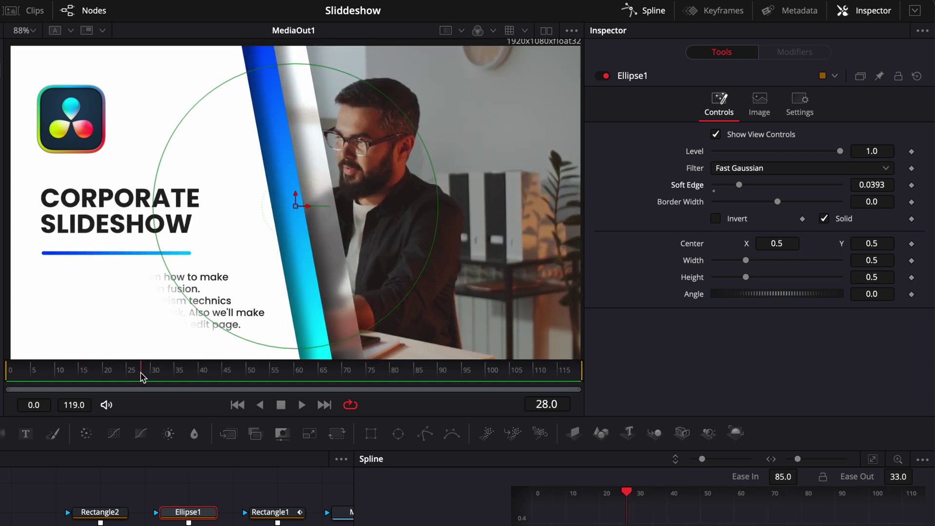
left_click_drag(297, 206, 157, 289)
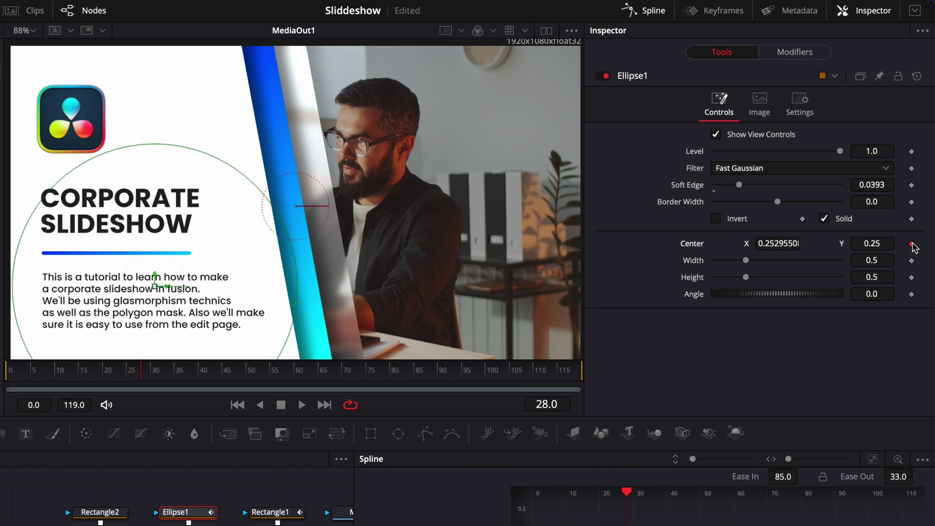
left_click(912, 244)
left_click_drag(141, 371, 56, 373)
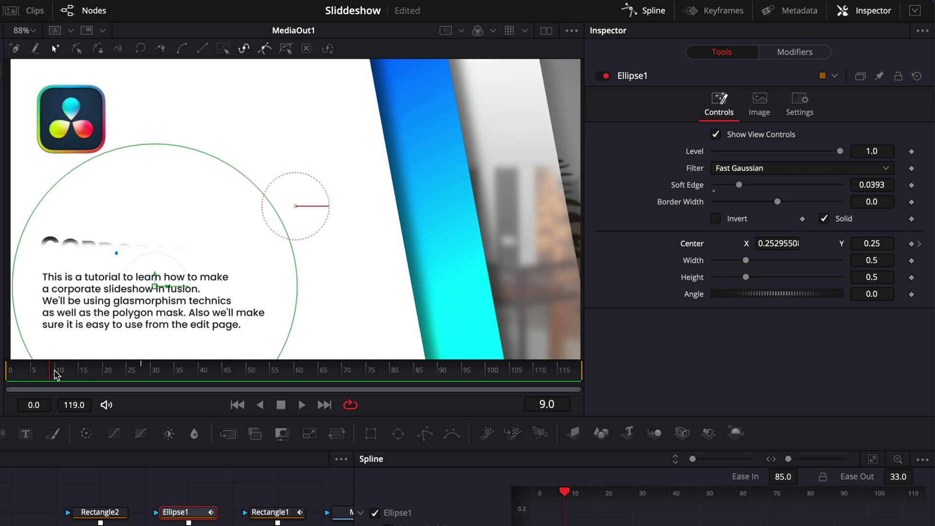
left_click_drag(155, 285, 13, 113)
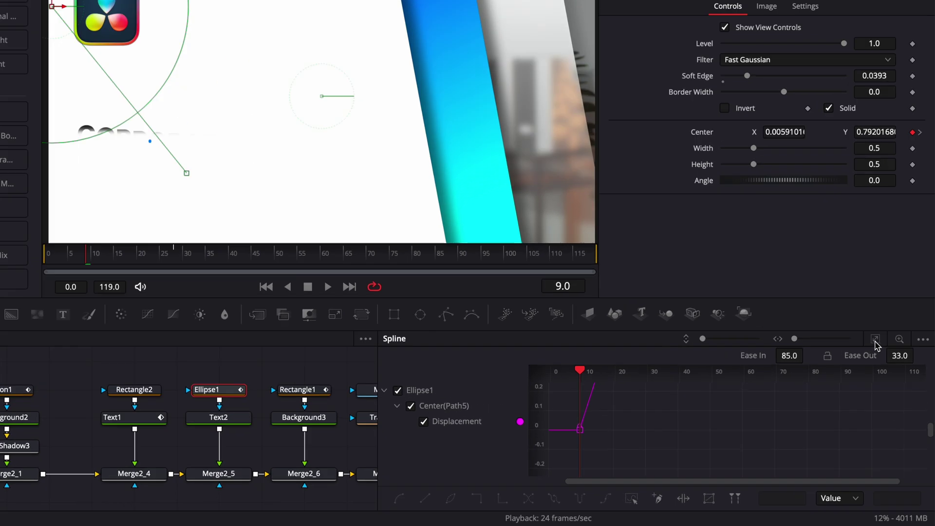
Step: Smooth both of Ellipse1's Displacement keyframes and set their Ease In to 85
left_click(875, 340)
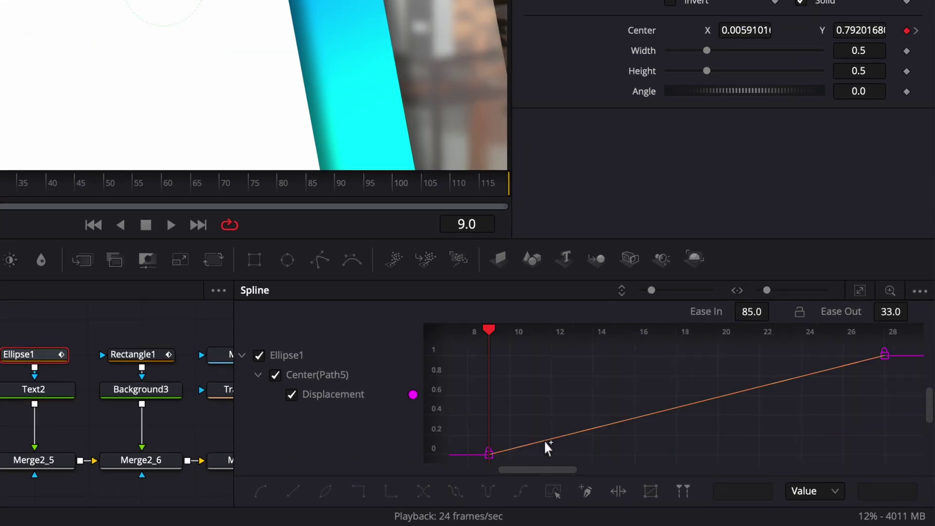
left_click_drag(465, 464, 915, 343)
key("s")
key("s")
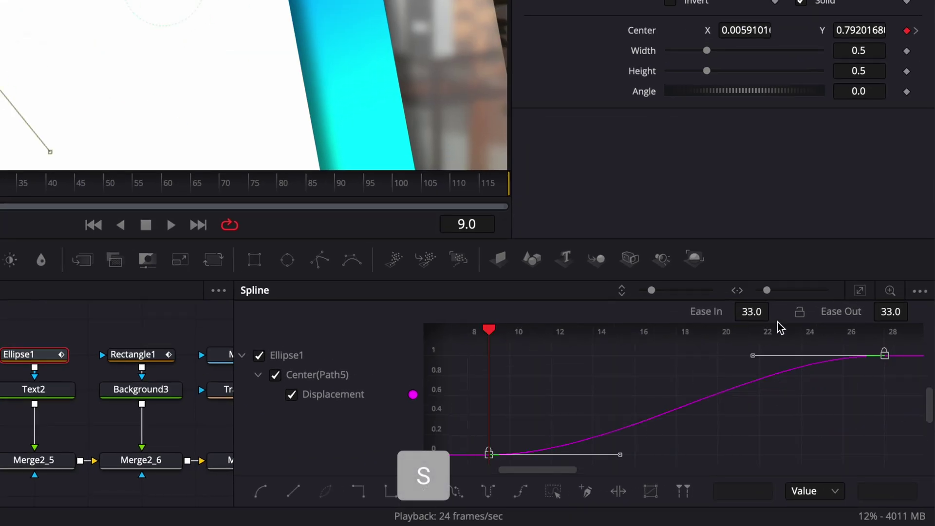
left_click_drag(751, 312, 778, 309)
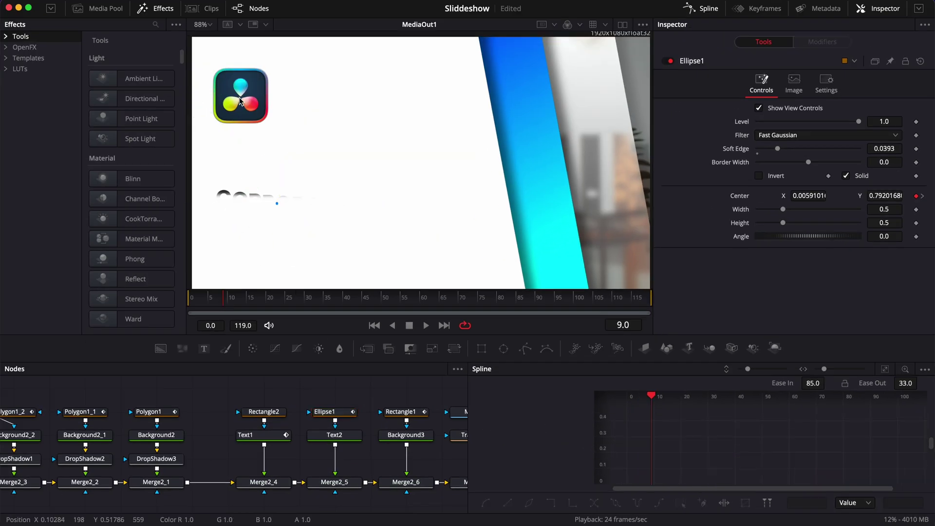
Step: Keyframe the logo's Transform2 Size at 0.45 on frame 15 and at 0 on frame 6, and smooth both keyframes
scroll(353, 438, "right", 5)
left_click(366, 436)
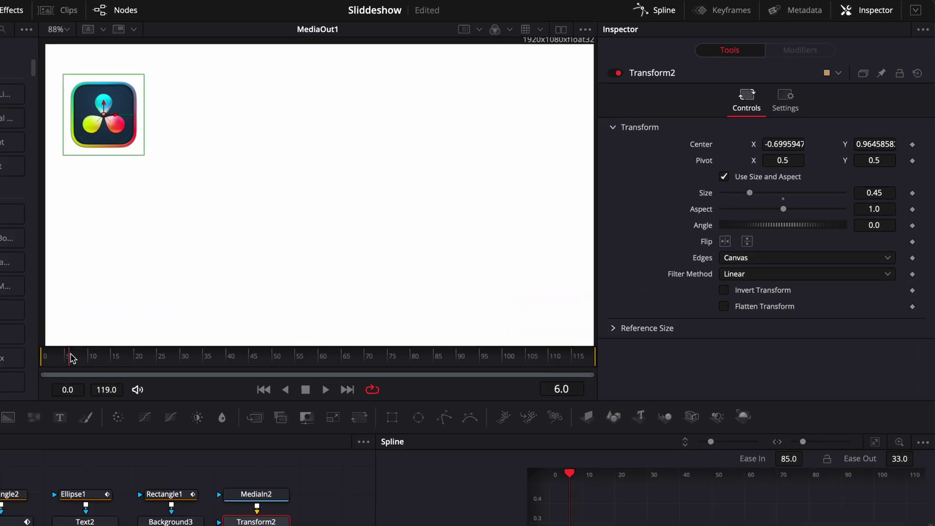
left_click_drag(214, 301, 250, 301)
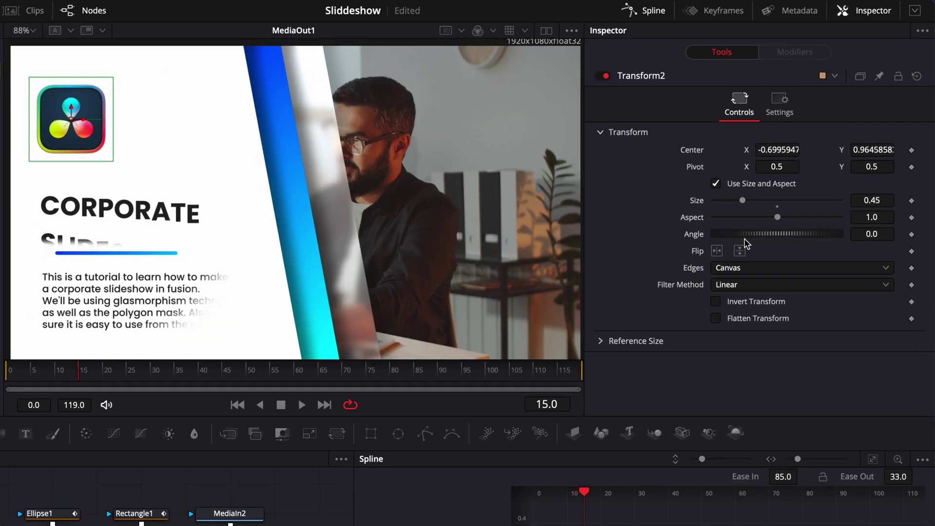
left_click(913, 201)
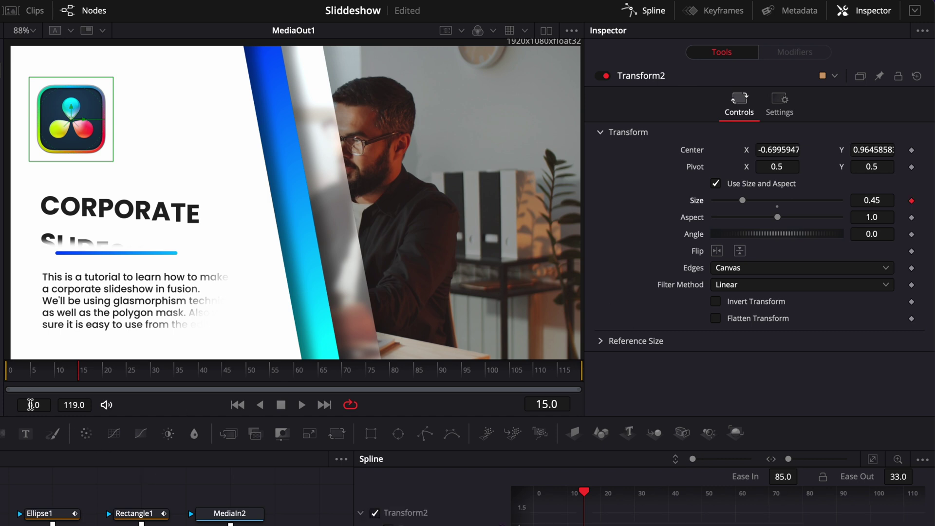
left_click(36, 370)
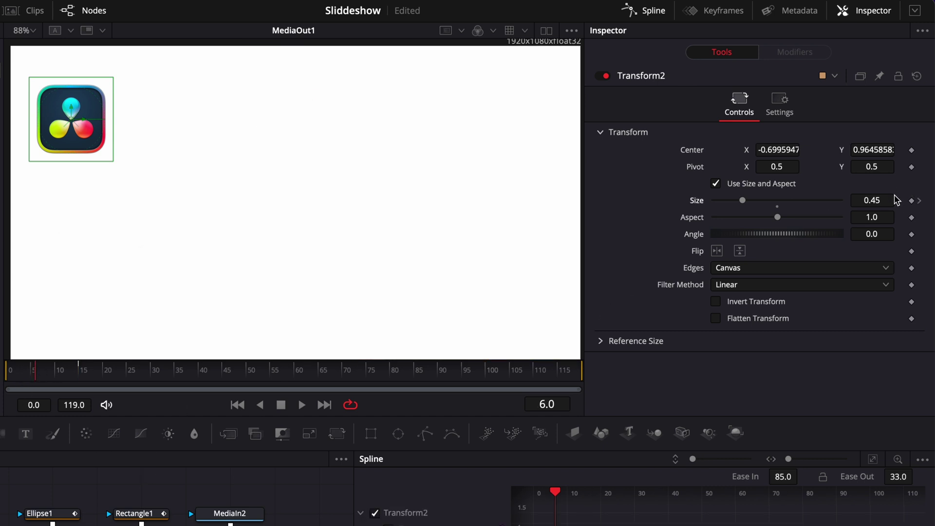
left_click_drag(743, 204, 711, 203)
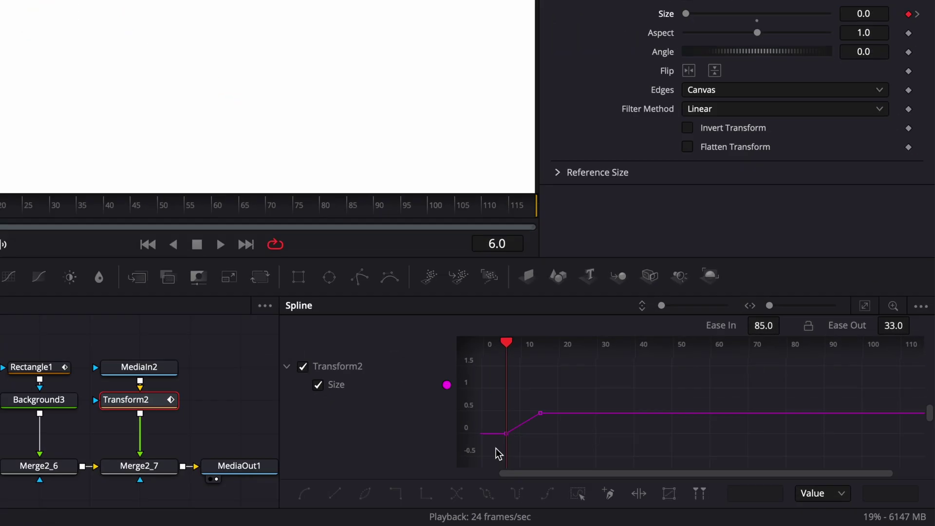
left_click_drag(497, 449, 558, 399)
key("s")
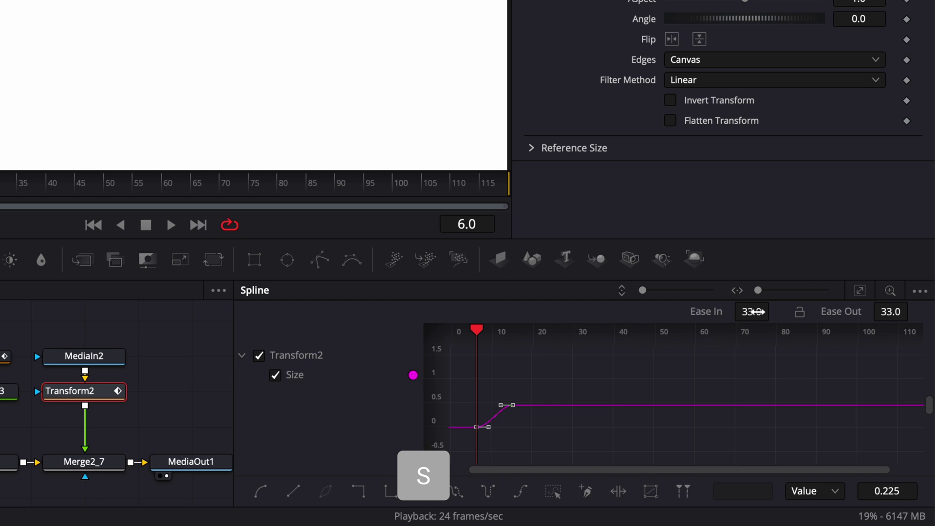
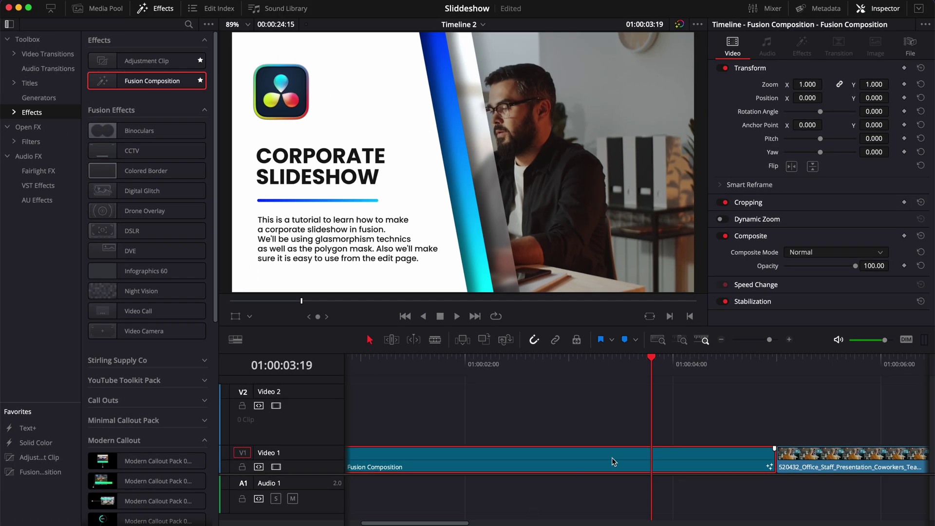
Step: Move the Fusion Composition onto Video 2 over the office clip to check the overlay, and return it to Video 1
left_click_drag(618, 463, 826, 455)
left_click(838, 459)
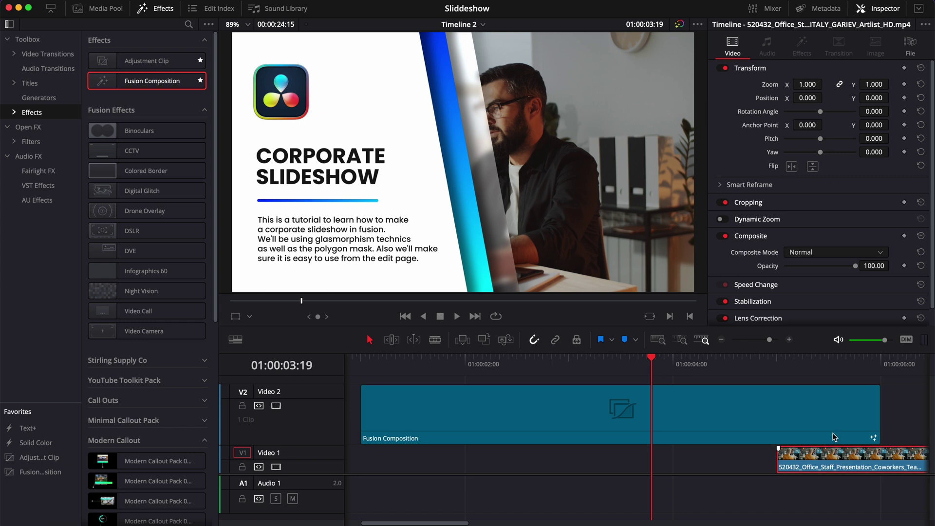
mouse_move(825, 367)
left_mouse_down()
mouse_move(798, 366)
mouse_move(839, 366)
left_mouse_up()
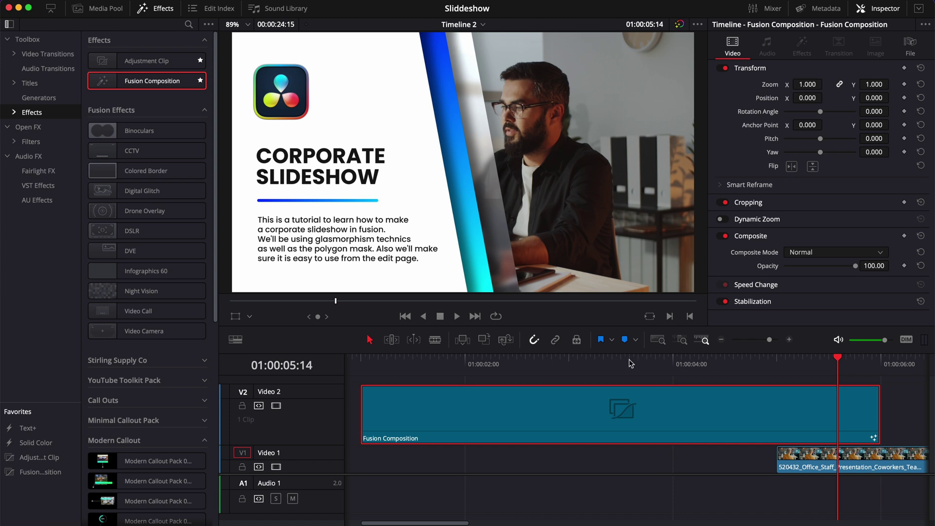
left_click_drag(612, 429, 530, 456)
left_click(685, 363)
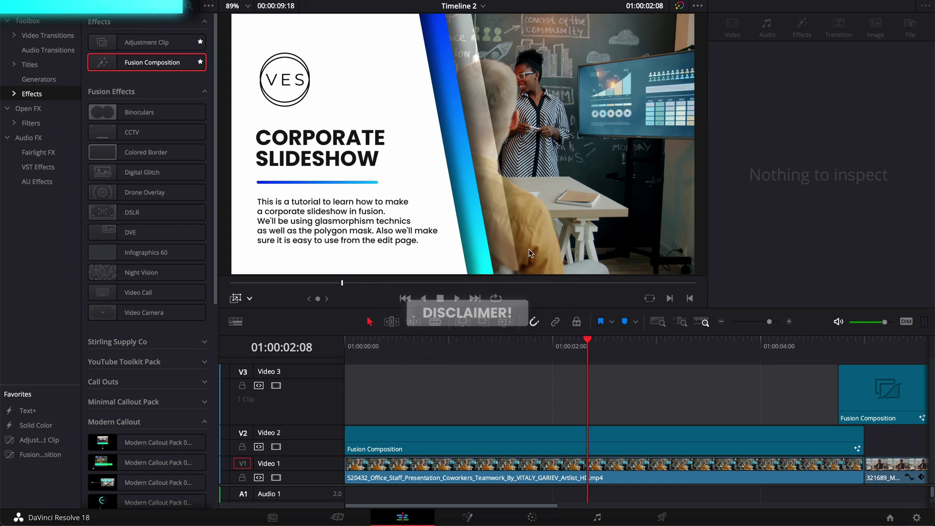
Step: Compare the Video 2 composition on the edit timeline with its Fusion node graph, examining the Polygon1_2 mask connections
left_click(594, 436)
left_click(468, 517)
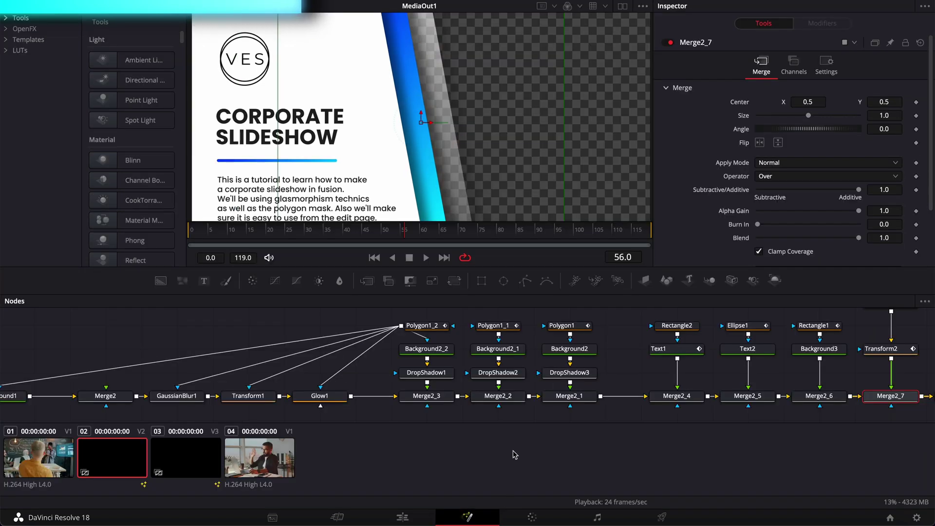
left_click(402, 327)
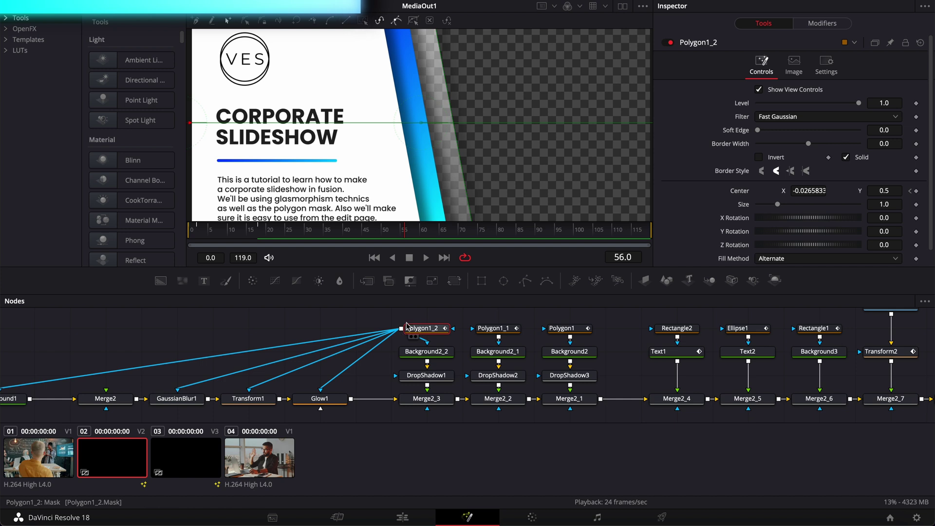
left_click(404, 518)
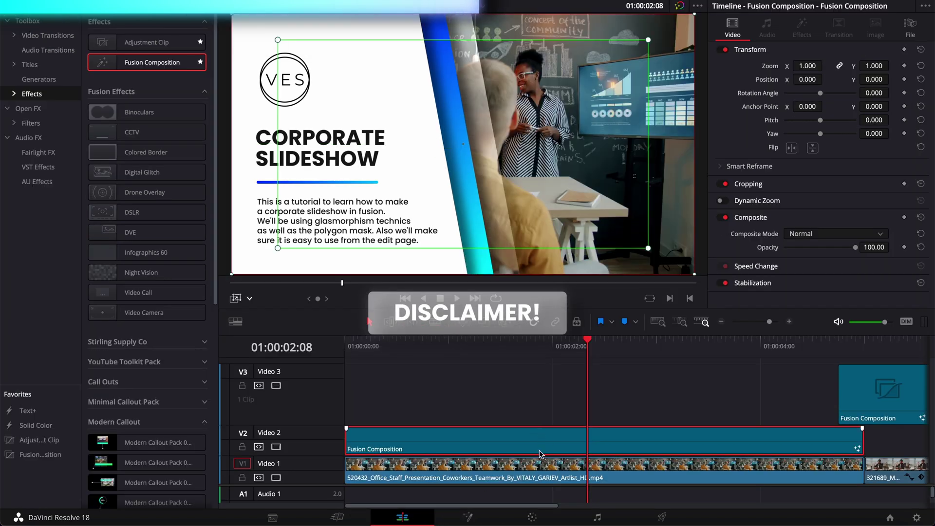
left_click(467, 517)
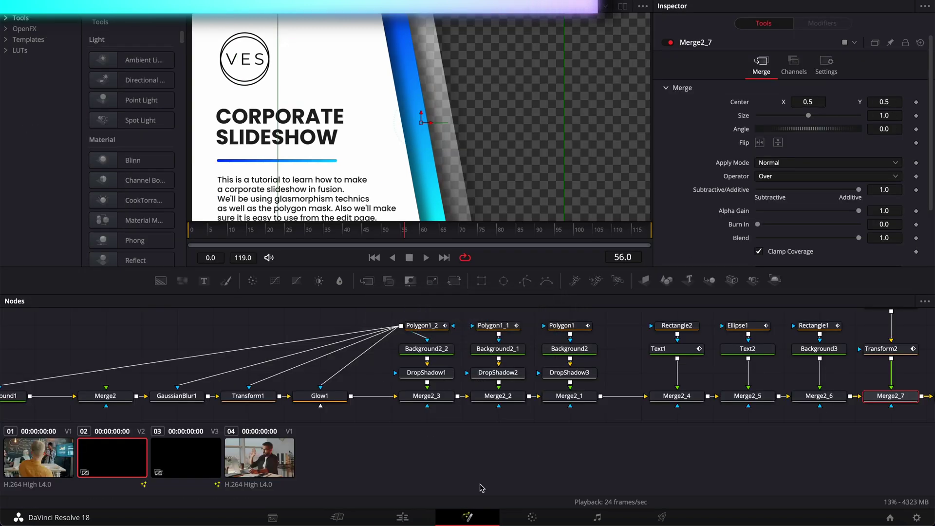
left_click(402, 518)
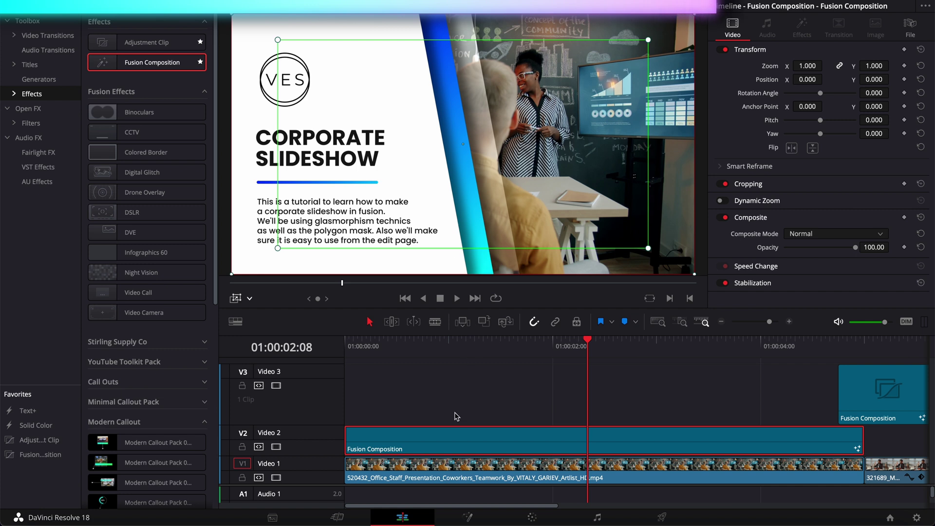
Step: Delete the MediaIn1 video node from the Fusion composition and play back the slide animation from the start
left_click(468, 517)
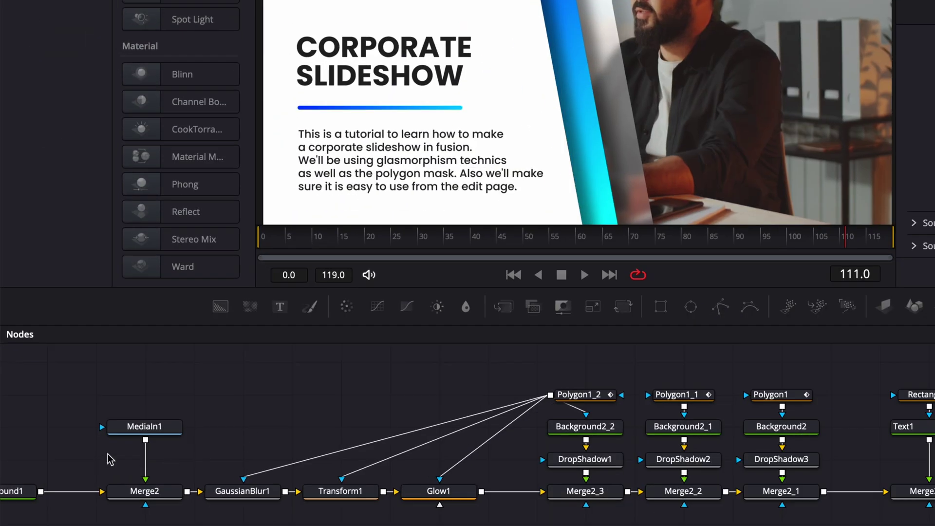
left_click(145, 431)
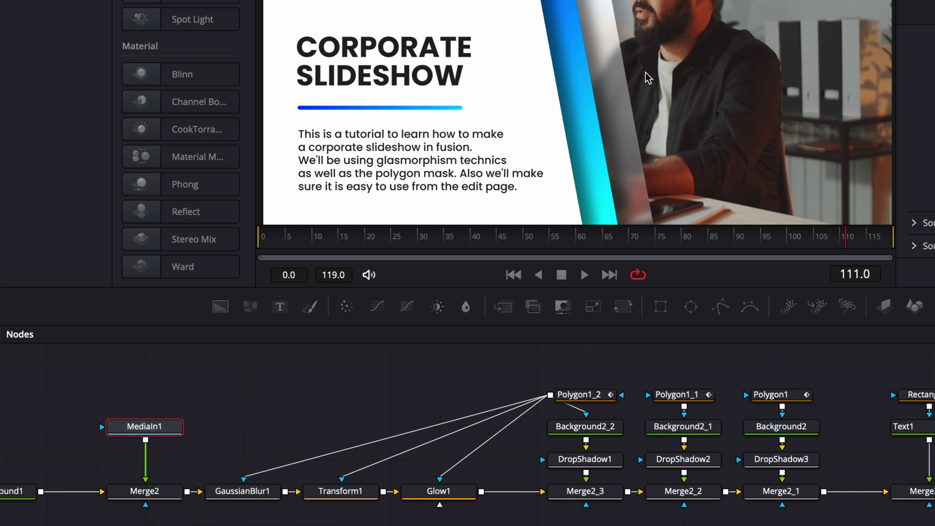
key("Delete")
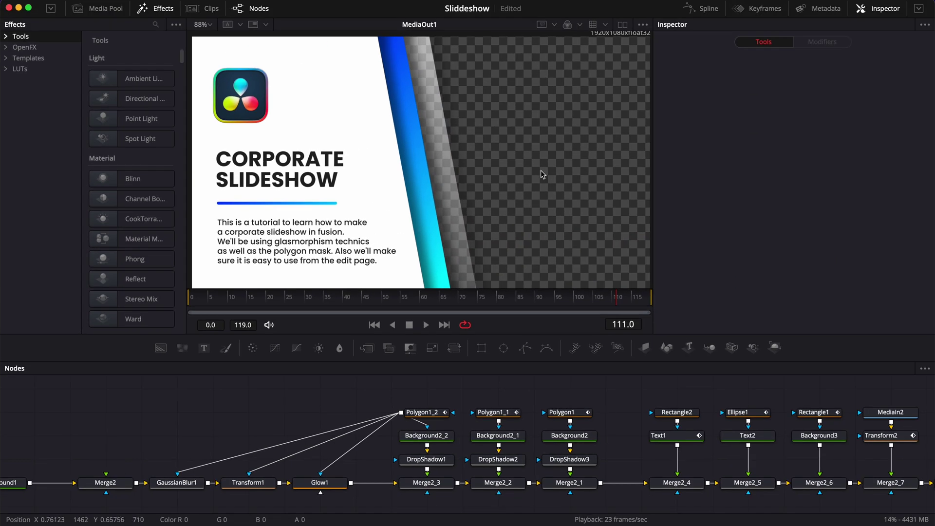
left_click(192, 299)
key("space")
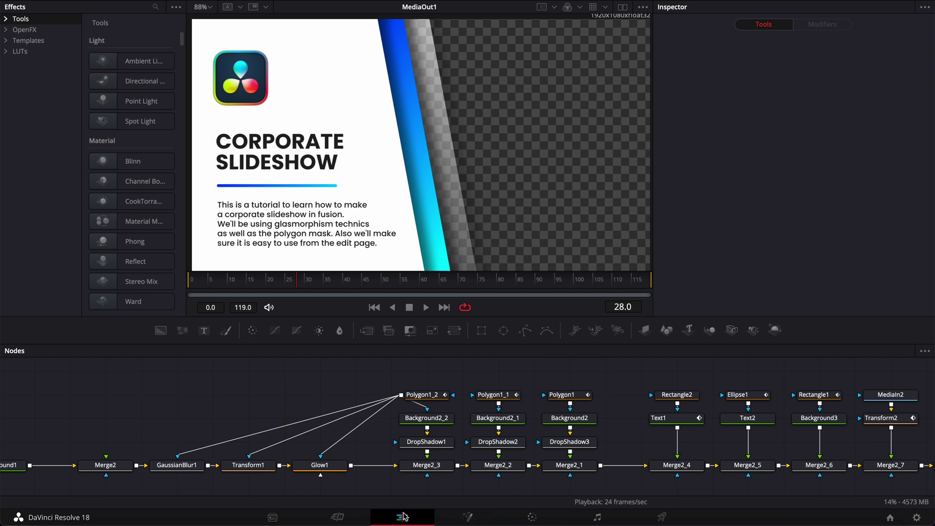
Step: Return to the edit timeline, move the Fusion Composition onto Video 2, and place the office clip beneath it at the start of Video 1
left_click(402, 517)
left_click_drag(394, 450, 395, 420)
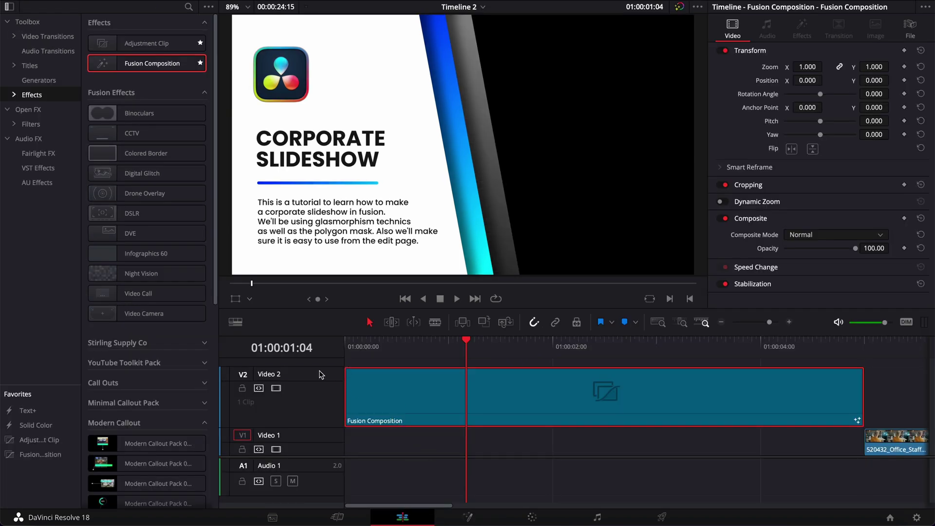
left_click_drag(321, 367, 321, 407)
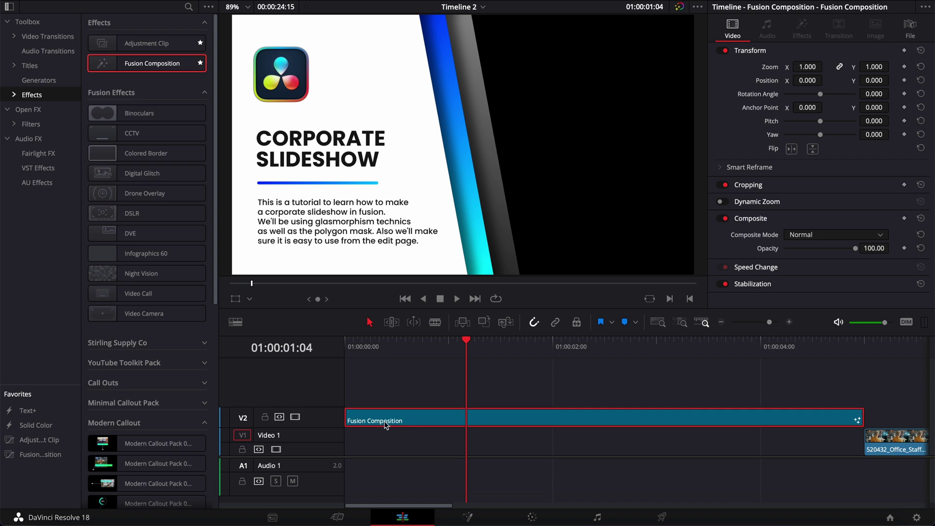
left_click_drag(387, 357, 475, 351)
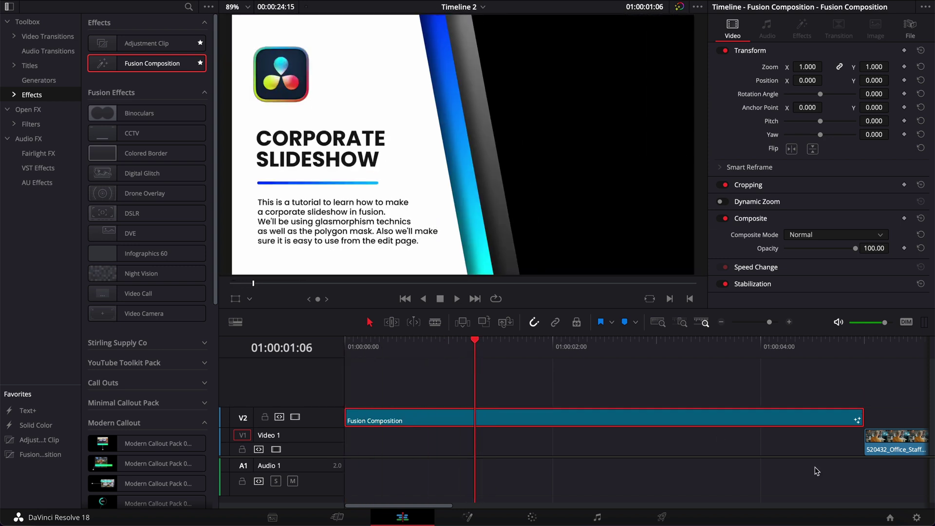
left_click_drag(891, 439, 363, 499)
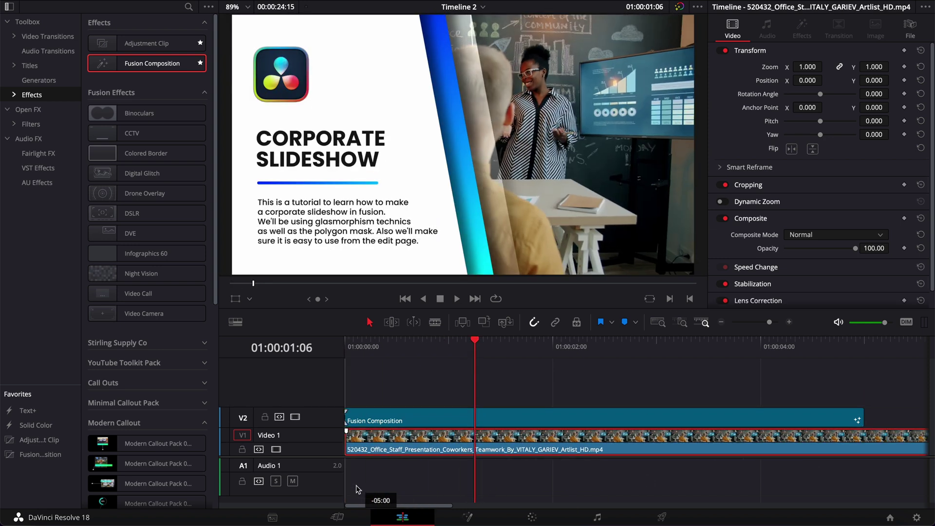
Step: Play the overlay from the start, cut the office clip at 01:00:05:00 where the composition ends, and delete the remainder
left_click(349, 348)
key("space")
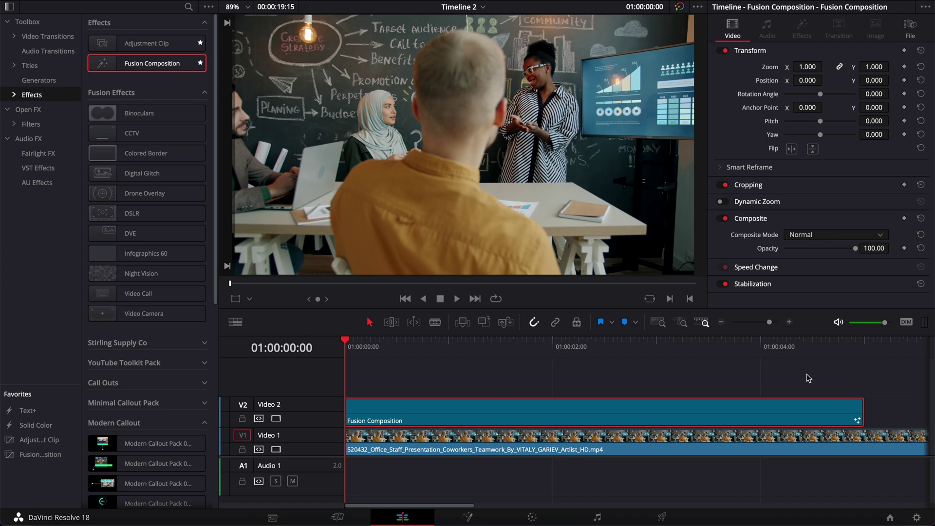
left_click(866, 347)
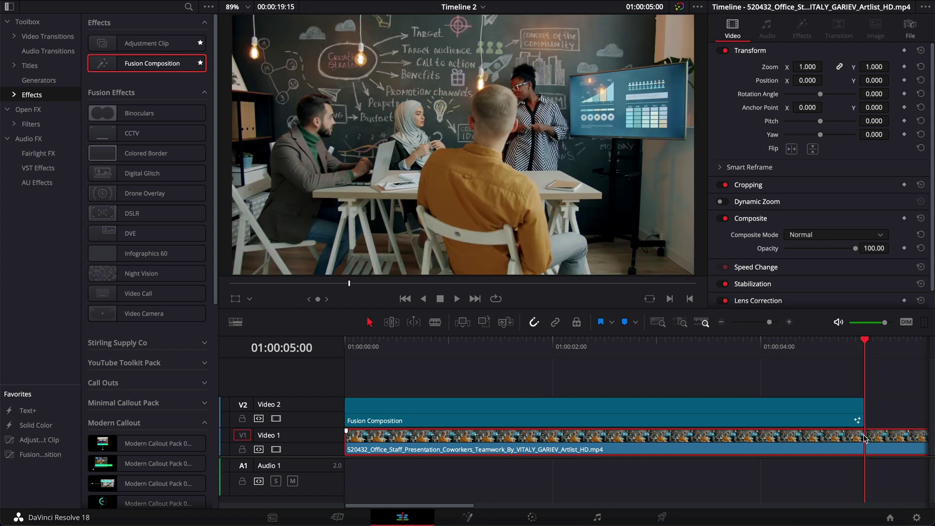
key("ctrl+b")
left_click(872, 444)
key("Delete")
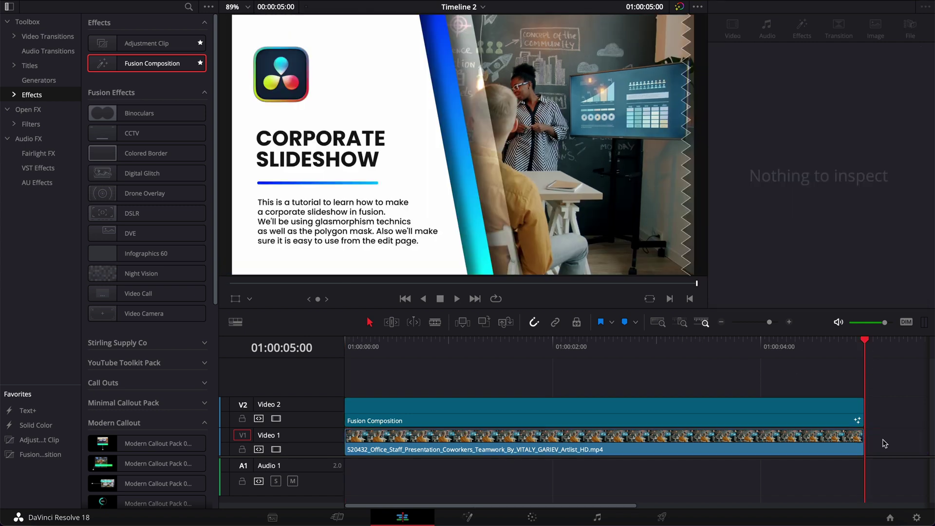
Step: Place the 321689 businessman video-call clip on Video 1 directly after the office clip, and move the playhead to 01:00:05:00
left_click(811, 514)
left_click_drag(802, 460, 871, 453)
left_click(843, 347)
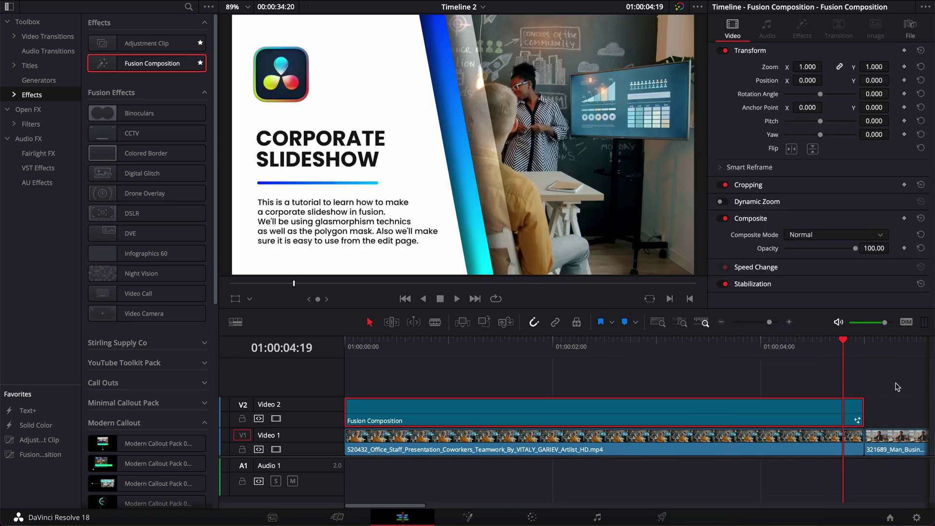
left_click_drag(844, 342, 871, 347)
scroll(839, 380, "right", 3)
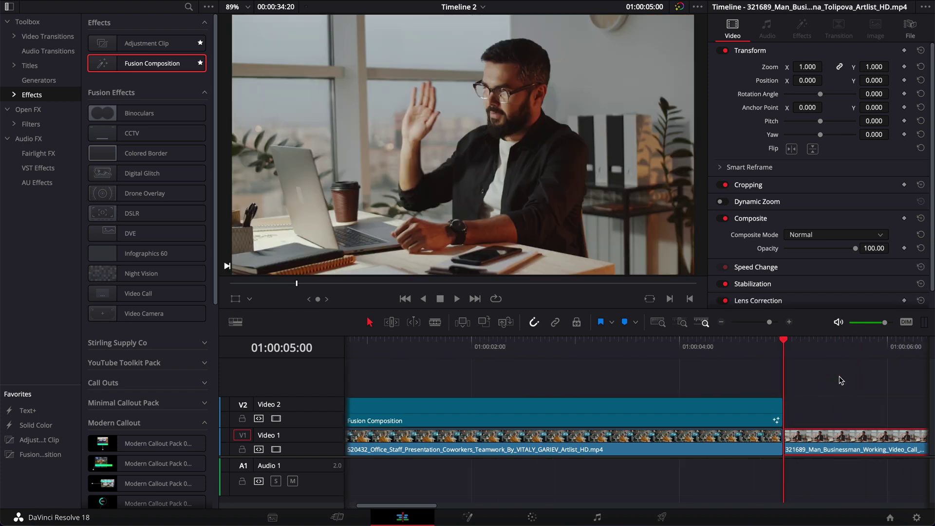
Step: Duplicate the Fusion Composition onto Video 3, starting just before the end of the Video 2 composition and covering the businessman clip
left_click(741, 411)
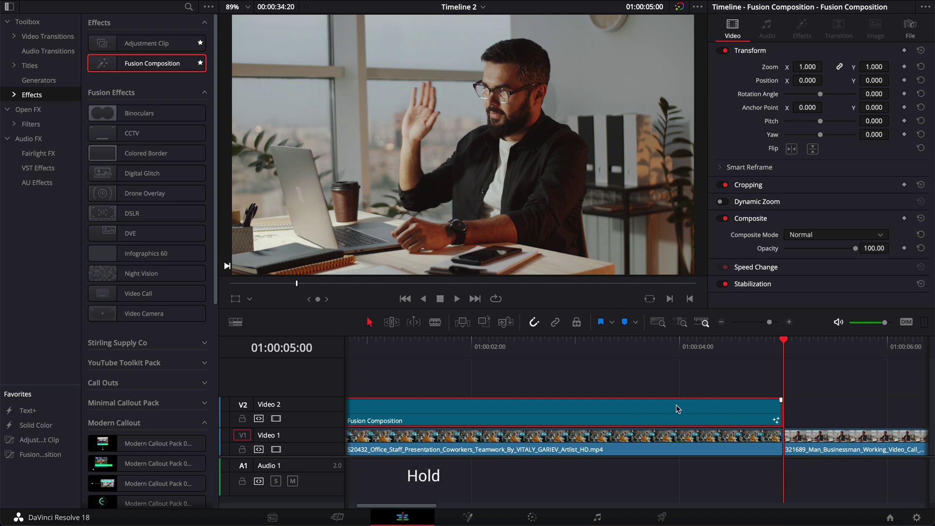
key("alt")
left_click_drag(567, 416, 885, 381)
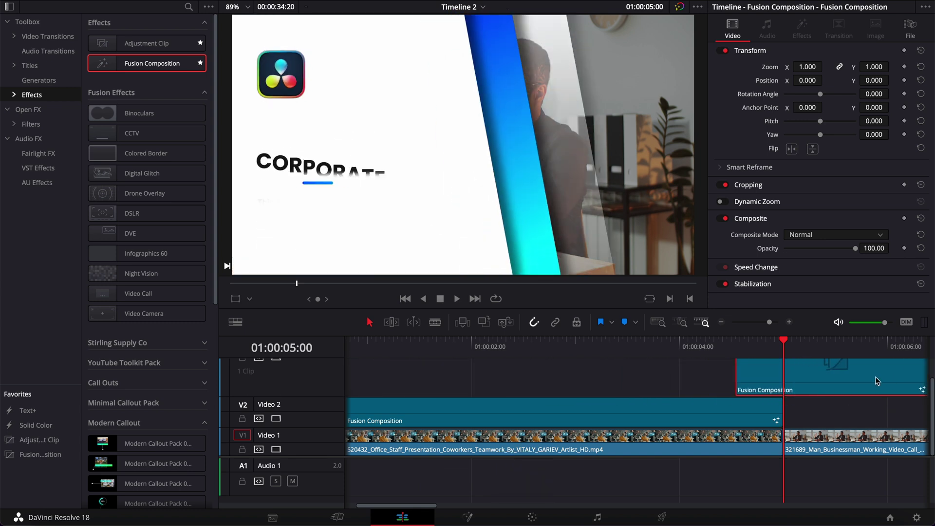
left_click_drag(801, 381, 831, 383)
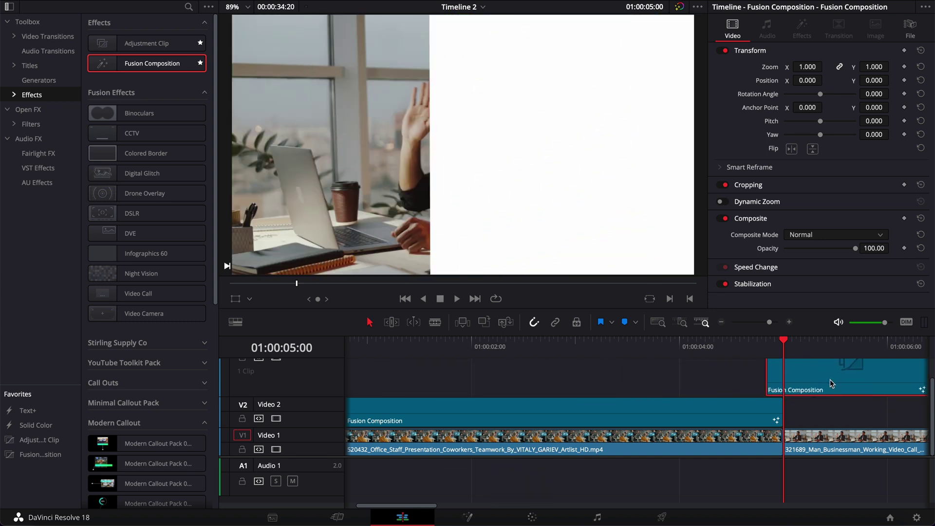
Step: Step through the overlap to 01:00:05:00 and shift the Video 3 composition slightly earlier so its white shape fills the frame at the cut
left_click(766, 341)
key("Right")
key("Right")
key("Right")
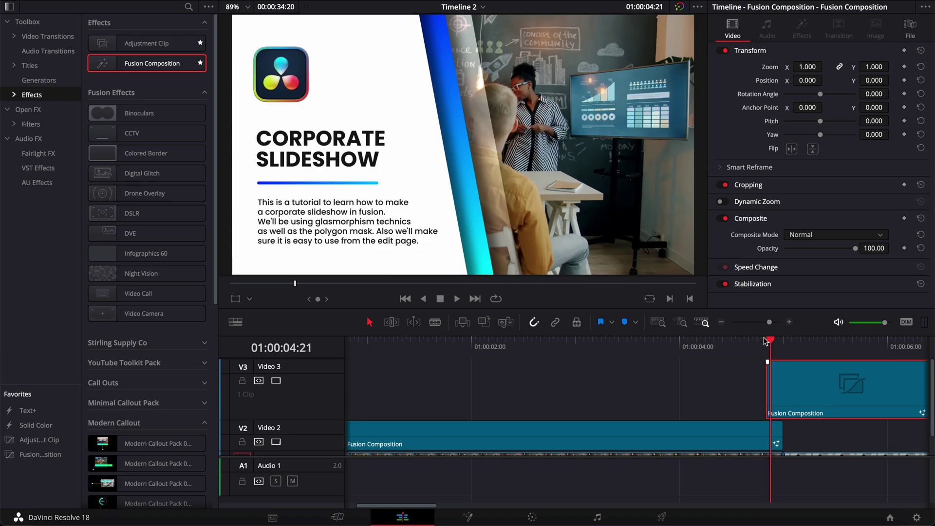
key("Right")
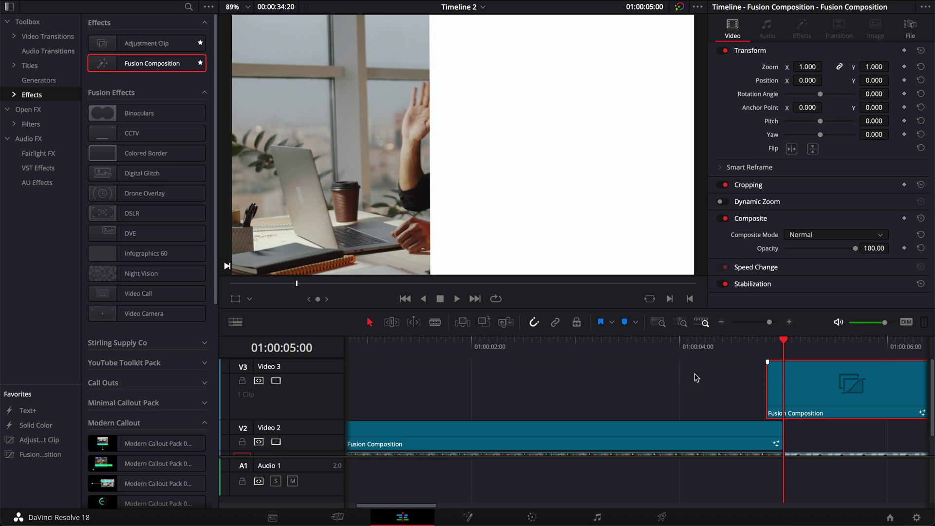
left_click_drag(796, 387, 787, 388)
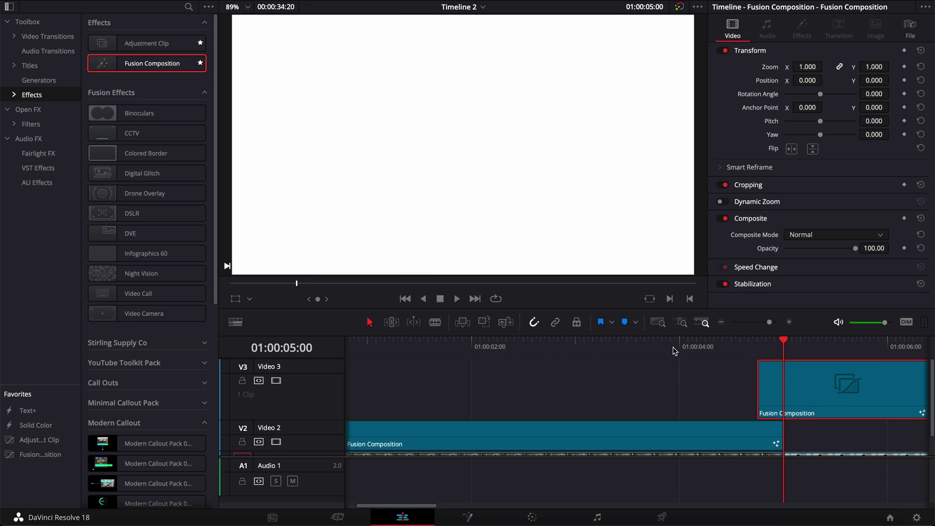
Step: Play back the transition between the two compositions and compare the office and businessman slides on the timeline
left_click(719, 347)
key("space")
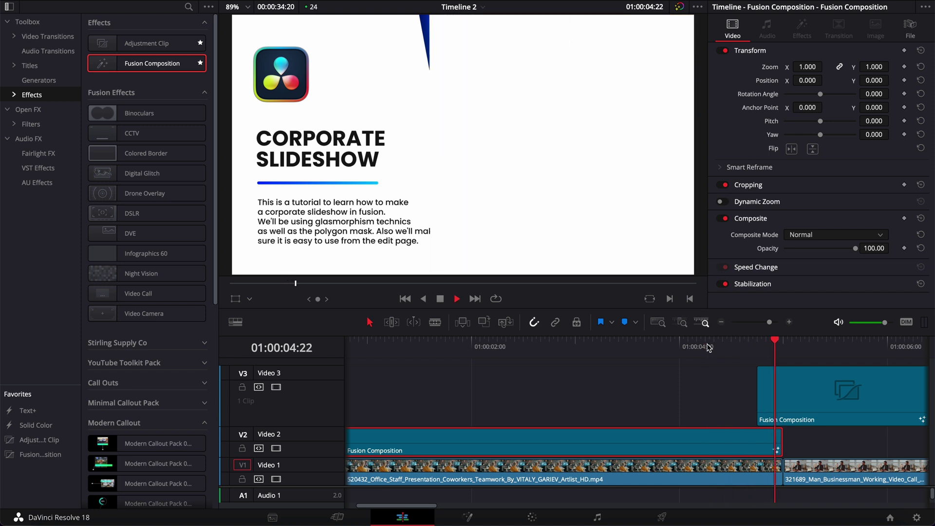
key("space")
scroll(760, 392, "right", 3)
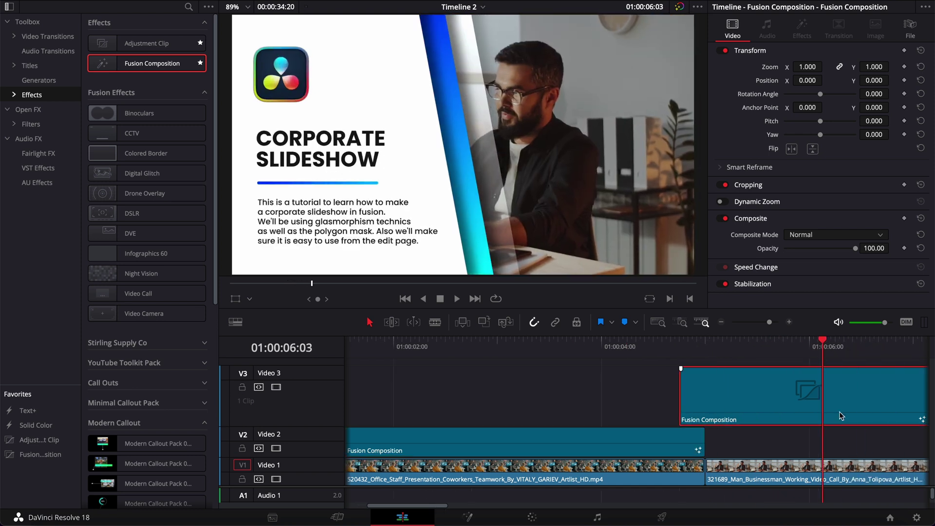
left_click_drag(575, 347, 543, 358)
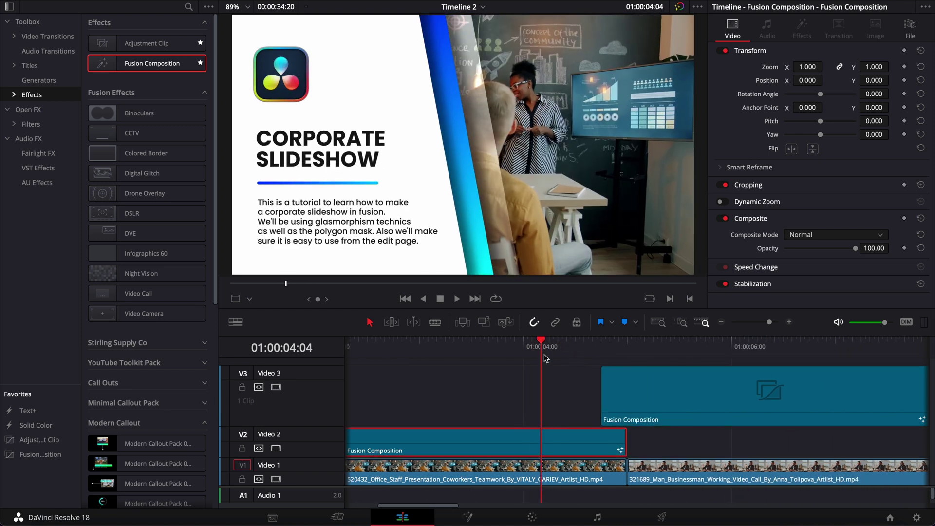
left_click(728, 347)
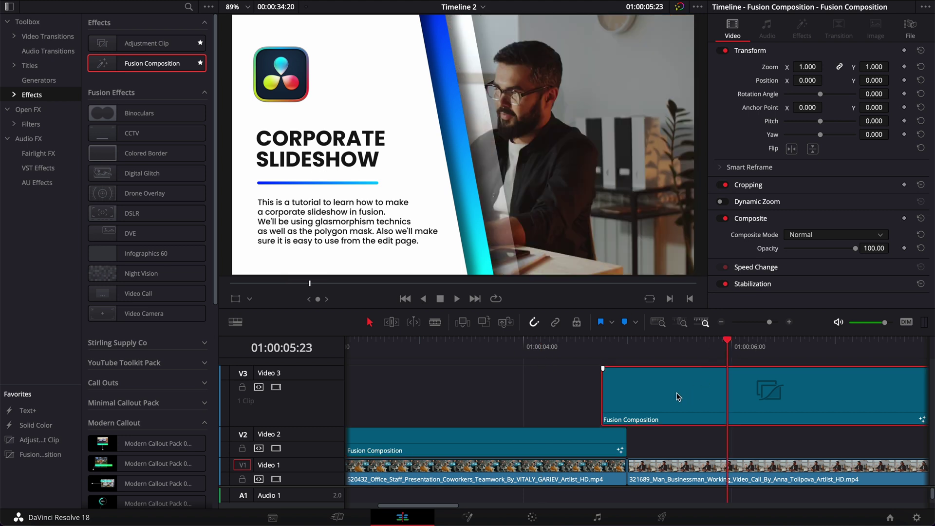
Step: Open the Video 3 composition on the Fusion page, show the timeline's clips, and create a new composition for clip 03
left_click(466, 517)
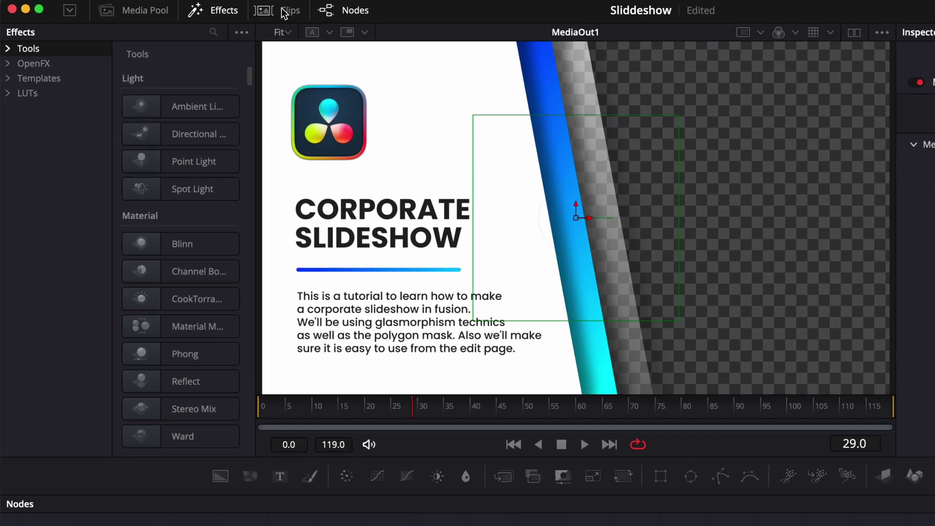
left_click(285, 12)
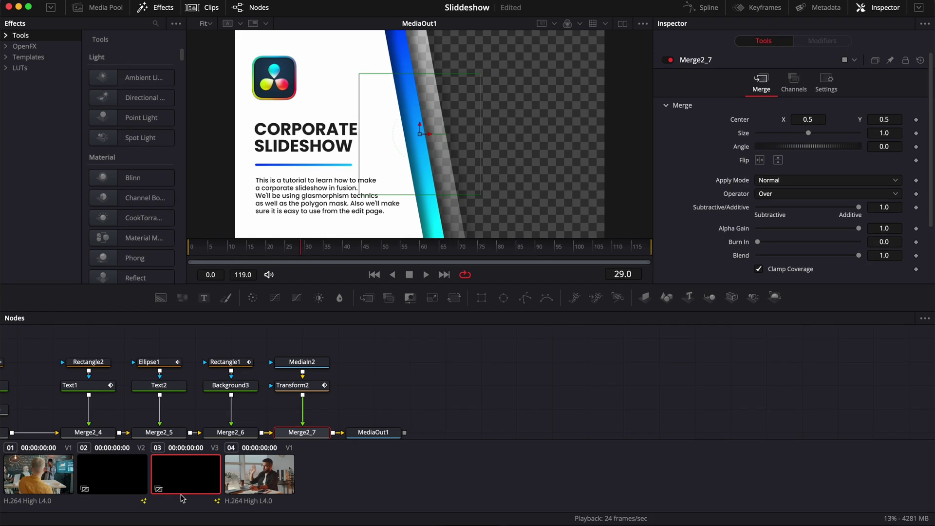
right_click(197, 480)
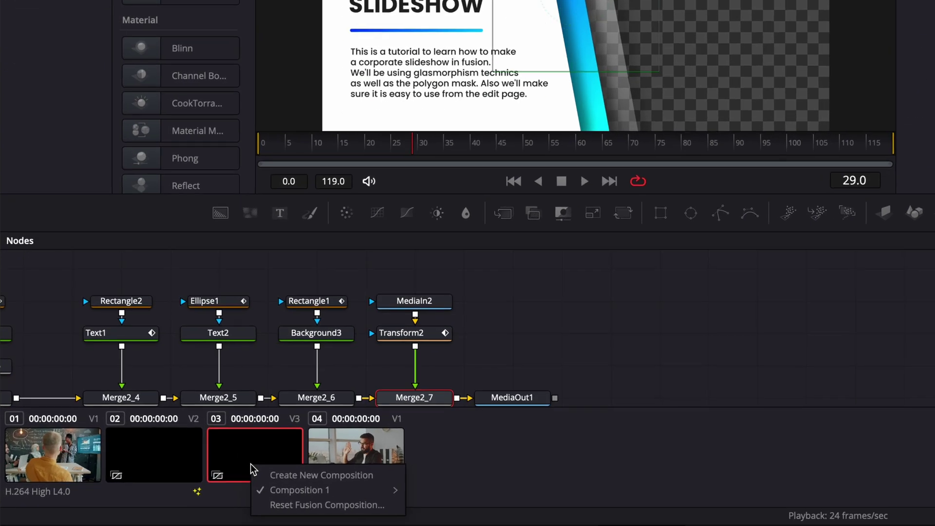
left_click(273, 476)
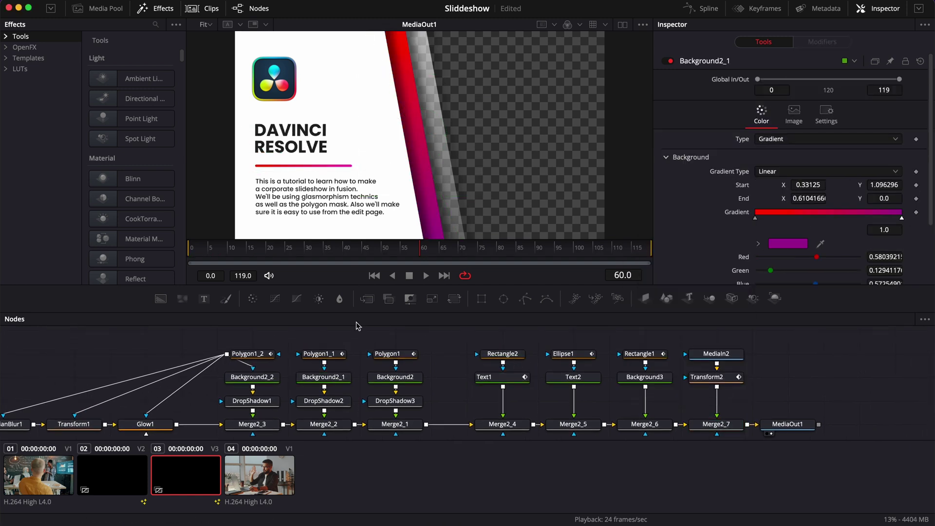
Step: Return to the edit timeline and play back the transition from the blue Corporate Slideshow slide to the red DaVinci Resolve slide
left_click(408, 517)
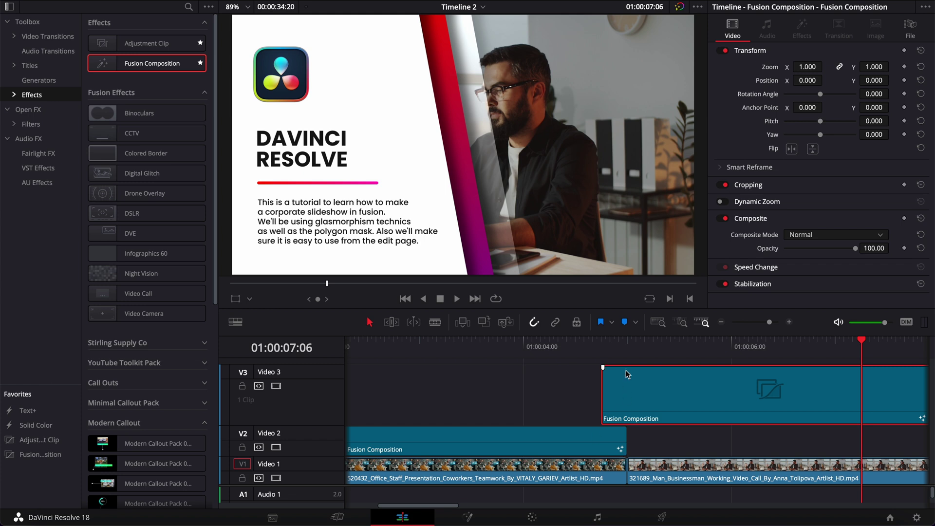
left_click(510, 355)
key("space")
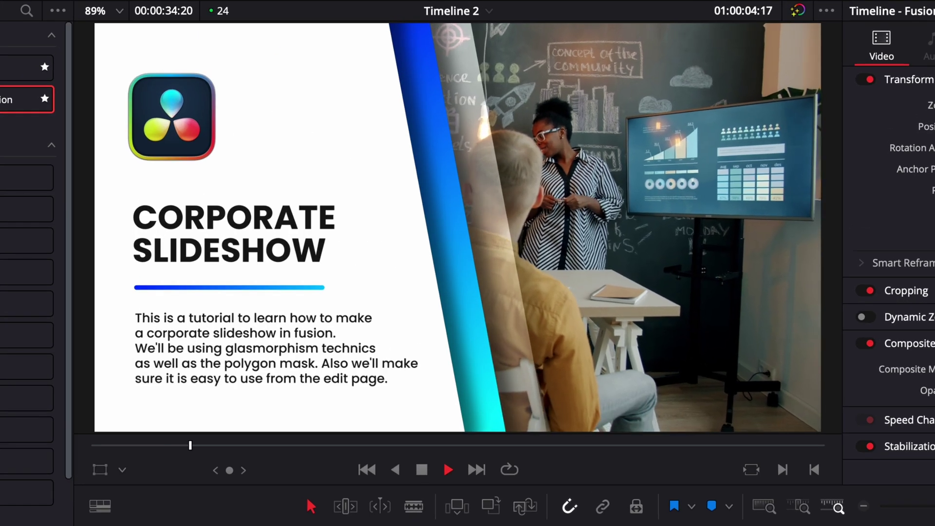